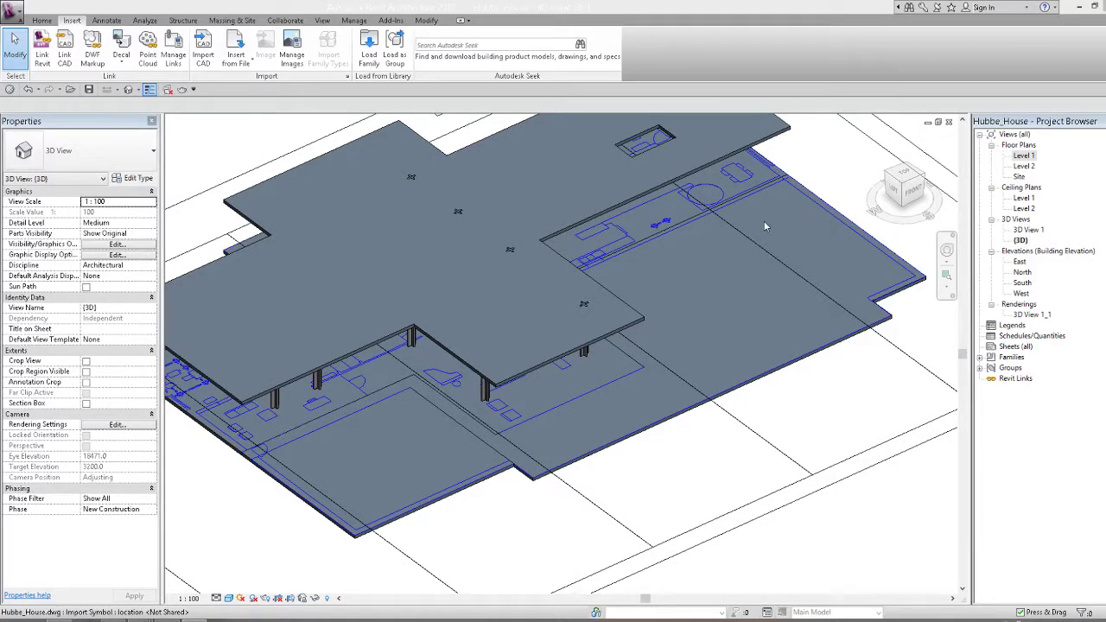
View the model from the top, orbit and zoom in, and select a column under the upper slab.
click(912, 179)
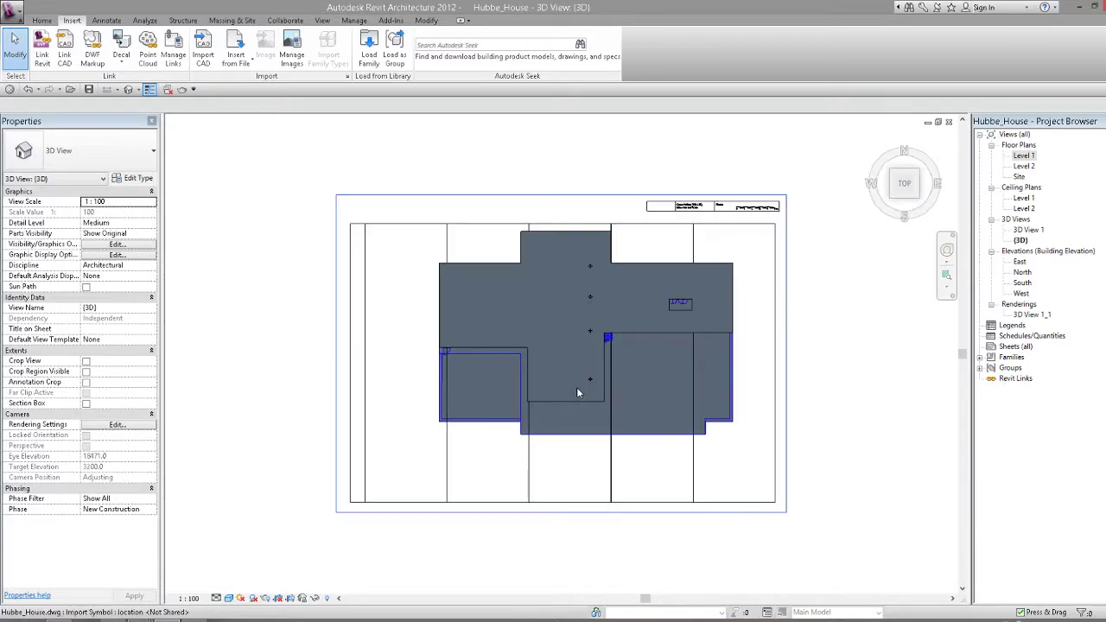
scroll(576, 399, up, 4)
mouse_move(590, 307)
shift+middle_down()
mouse_move(605, 337)
mouse_move(639, 329)
mouse_move(638, 451)
mouse_move(596, 457)
mouse_move(740, 373)
mouse_move(604, 471)
mouse_move(610, 247)
mouse_move(610, 314)
mouse_move(576, 427)
mouse_move(613, 285)
mouse_move(609, 427)
shift+middle_up()
scroll(657, 326, up, 1)
scroll(658, 325, up, 1)
scroll(658, 325, up, 2)
click(596, 458)
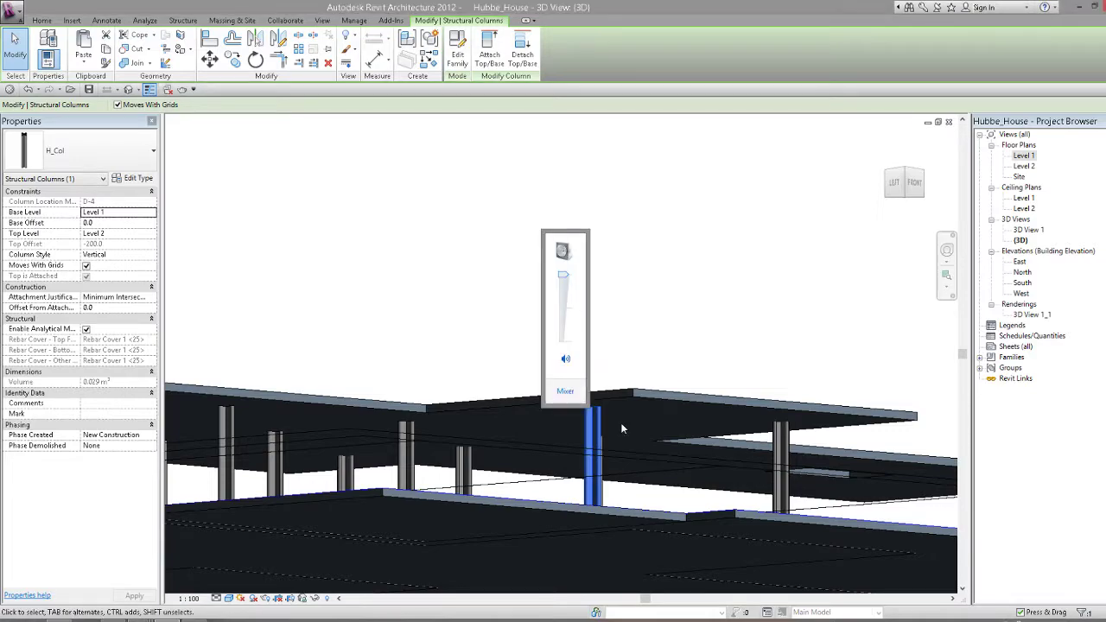
Place another H_Col column under the slab edge with Create Similar from column C-5.
mouse_move(620, 422)
shift+middle_down()
mouse_move(598, 498)
mouse_move(638, 523)
mouse_move(609, 478)
mouse_move(622, 434)
shift+middle_up()
click(630, 348)
mouse_move(629, 348)
shift+middle_down()
mouse_move(648, 432)
mouse_move(469, 111)
shift+middle_up()
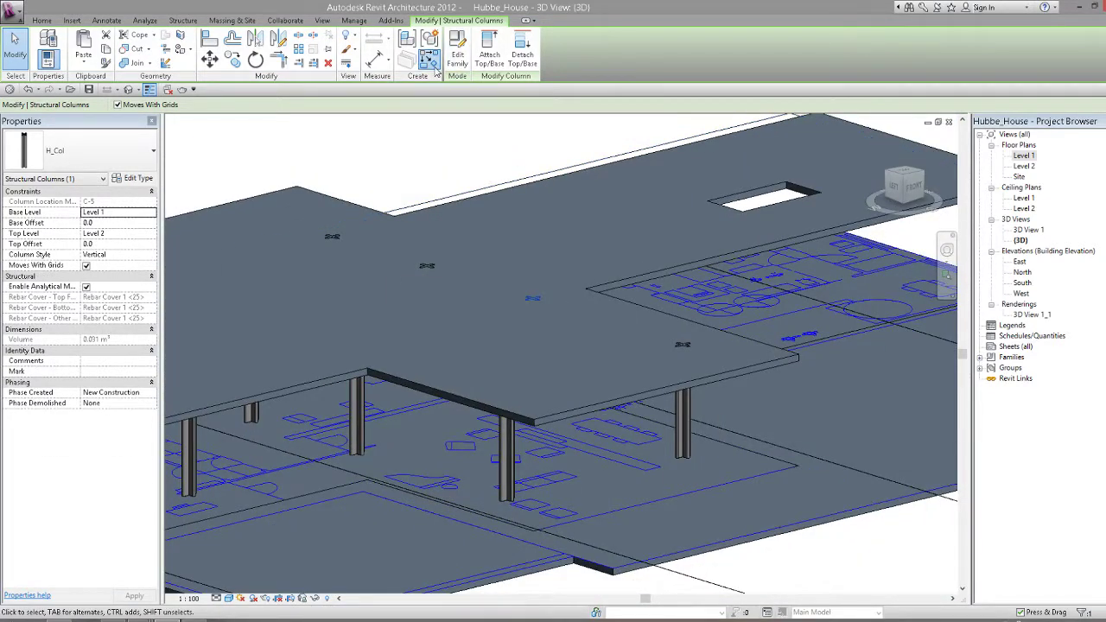
click(429, 59)
click(649, 352)
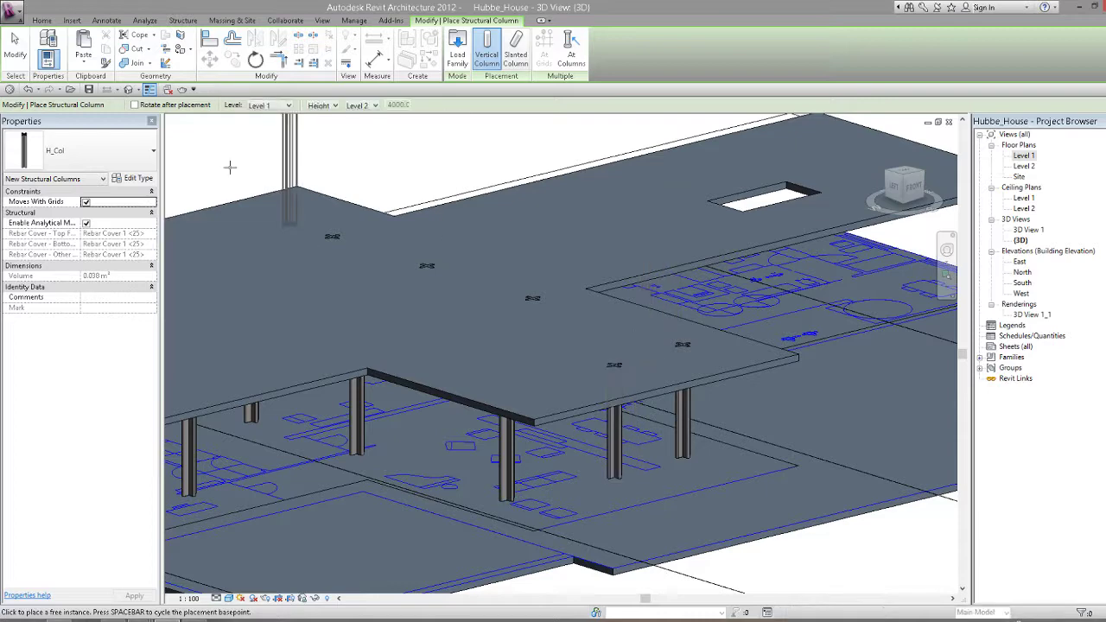
key(Escape)
Delete the newly placed column, then undo the deletion.
shift+middle_drag(673, 422, 610, 427)
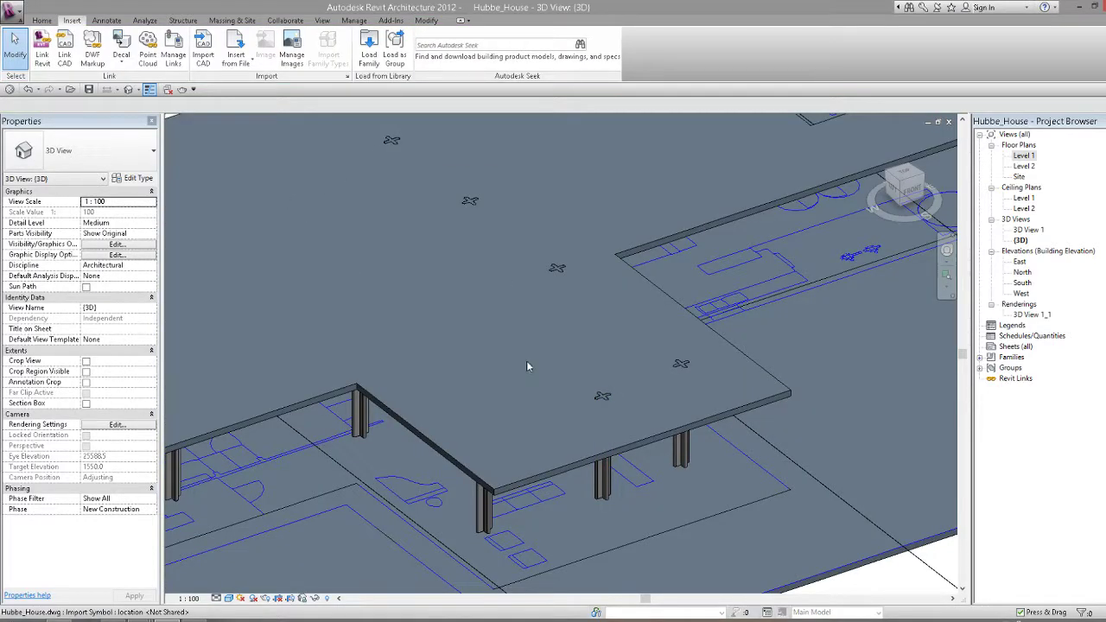
click(607, 398)
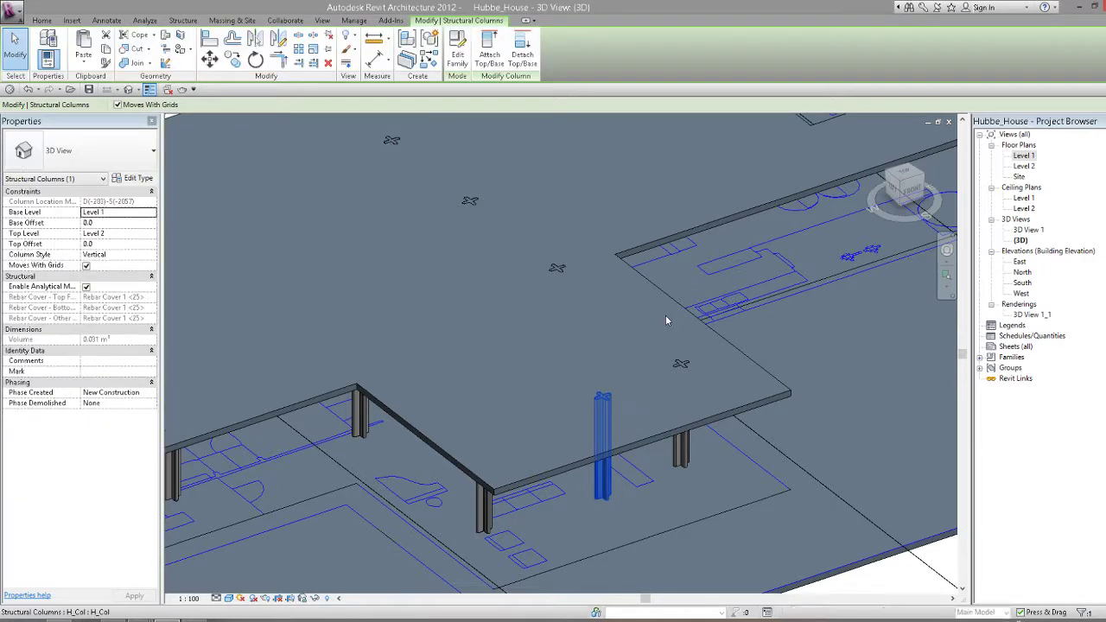
key(Delete)
key(ctrl+z)
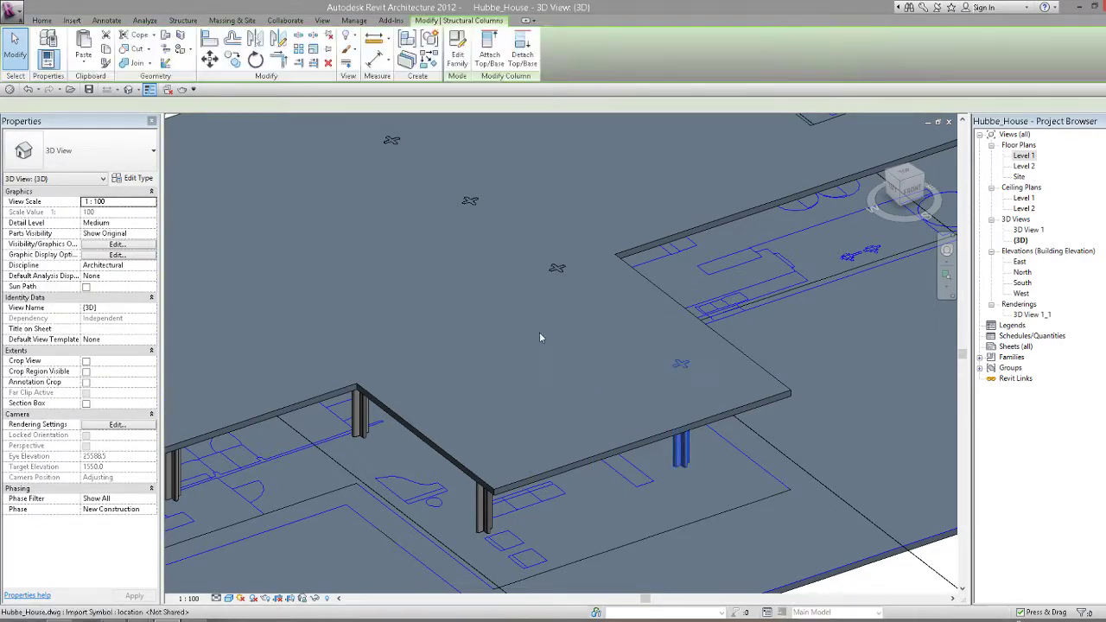
Add columns to the selection until four columns under the slab are selected.
middle_drag(562, 275, 569, 369)
ctrl+click(563, 361)
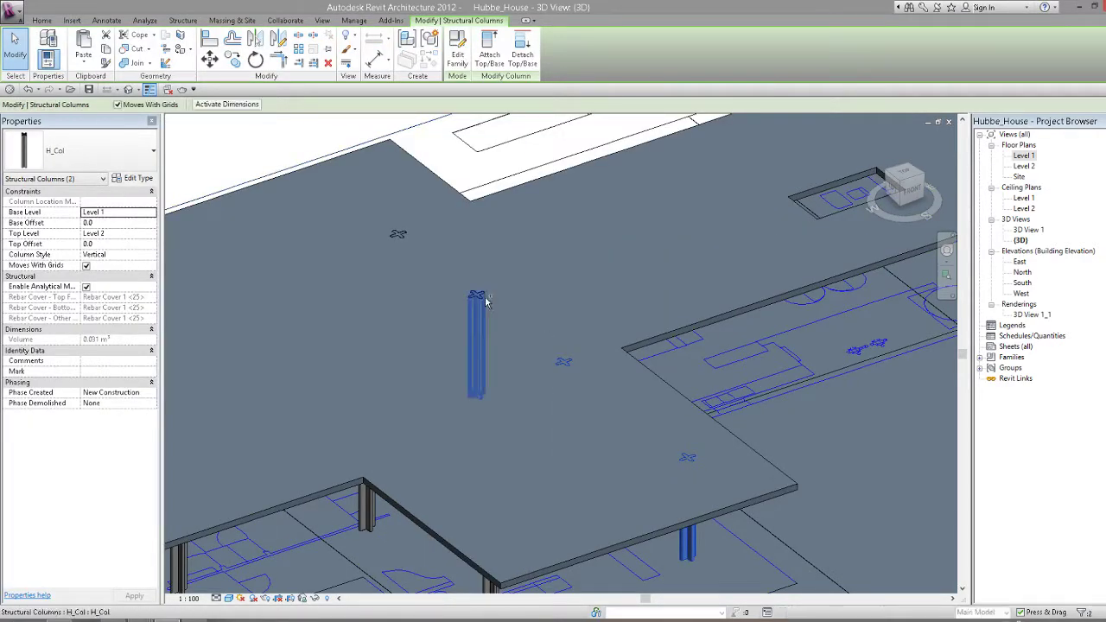
ctrl+click(477, 295)
ctrl+click(397, 234)
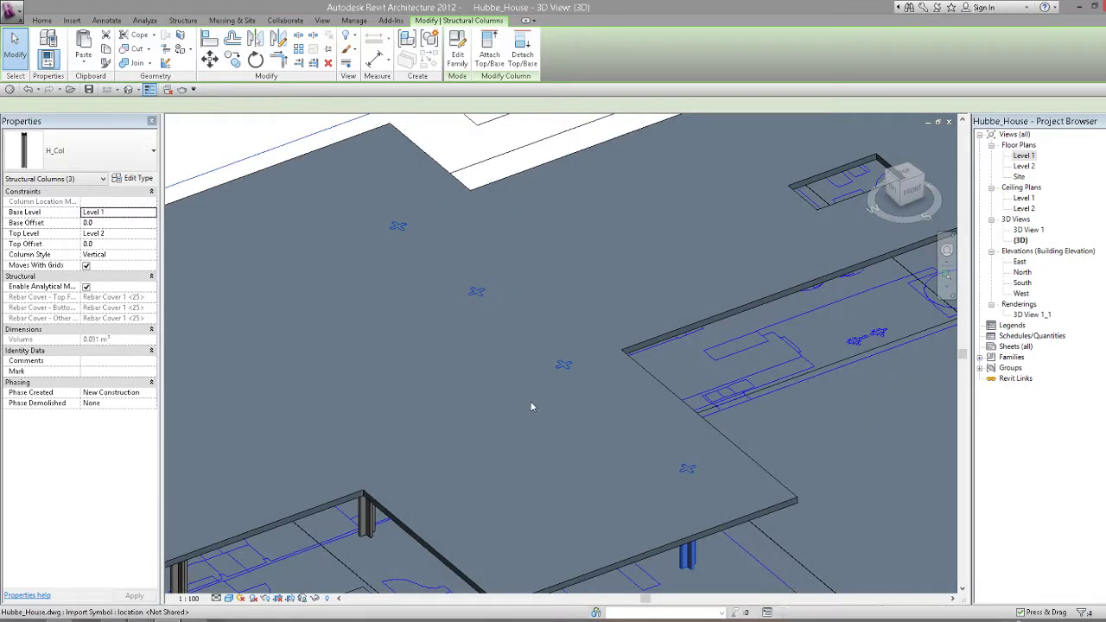
mouse_move(531, 401)
shift+middle_down()
mouse_move(544, 253)
mouse_move(437, 266)
mouse_move(484, 362)
shift+middle_up()
Attach the tops of the four columns to the Level 2 floor slab and dismiss the warning.
click(489, 52)
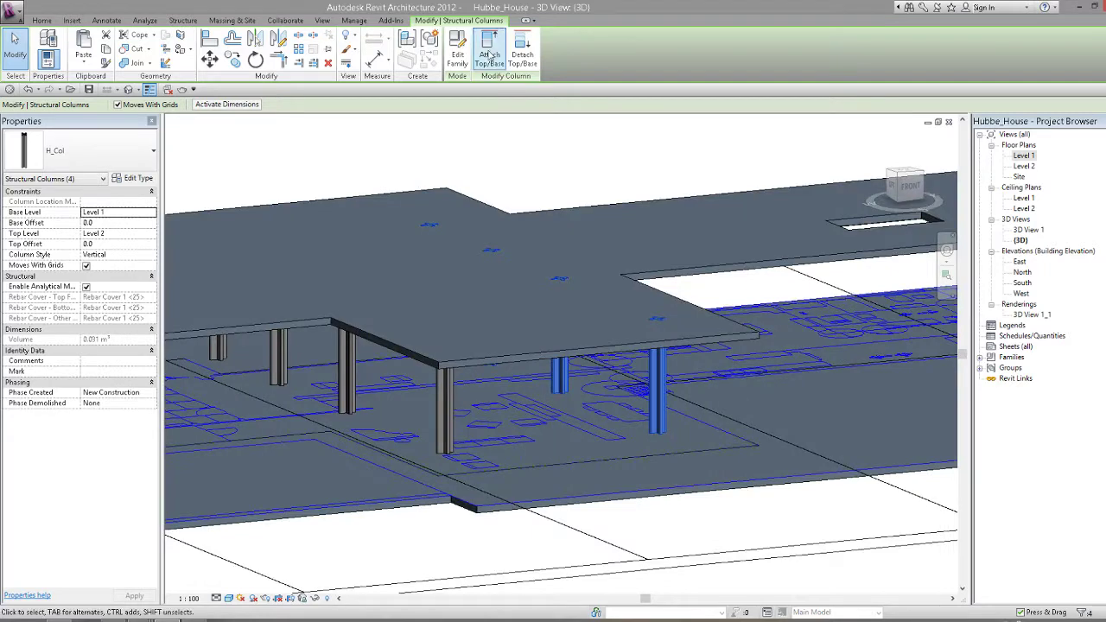
click(730, 331)
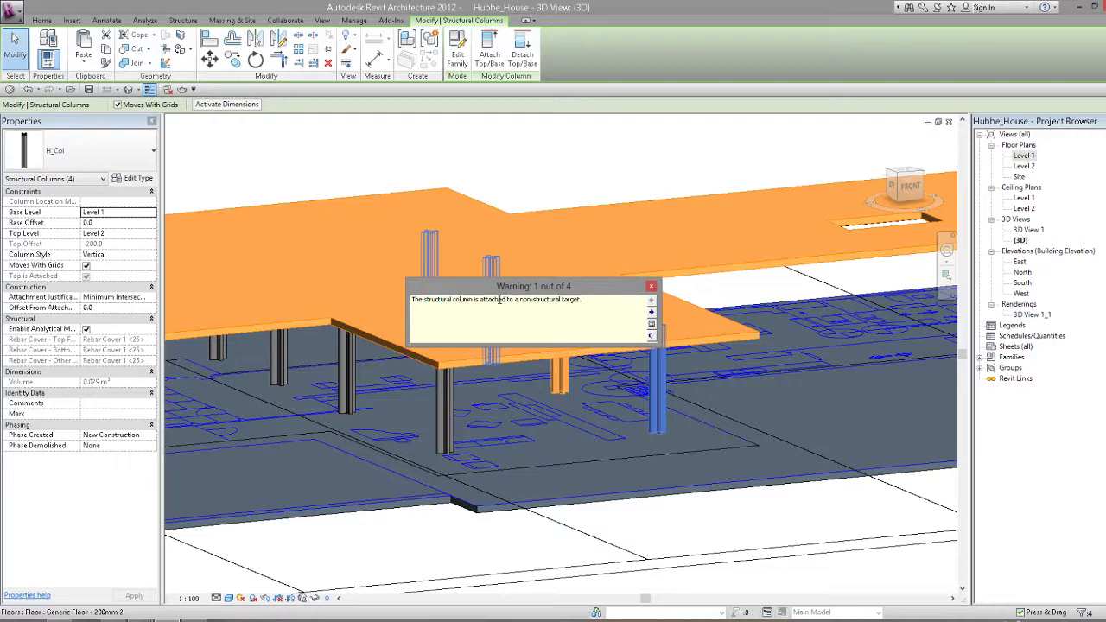
click(651, 288)
Clear the selection and orbit around to check the attached columns from the side and above.
mouse_move(610, 279)
shift+middle_down()
mouse_move(431, 295)
mouse_move(547, 286)
mouse_move(575, 244)
mouse_move(614, 304)
mouse_move(722, 282)
mouse_move(596, 369)
shift+middle_up()
mouse_move(613, 244)
shift+middle_down()
mouse_move(654, 275)
mouse_move(673, 182)
mouse_move(703, 248)
shift+middle_up()
click(673, 182)
mouse_move(492, 259)
shift+middle_down()
mouse_move(467, 303)
mouse_move(499, 309)
mouse_move(497, 294)
shift+middle_up()
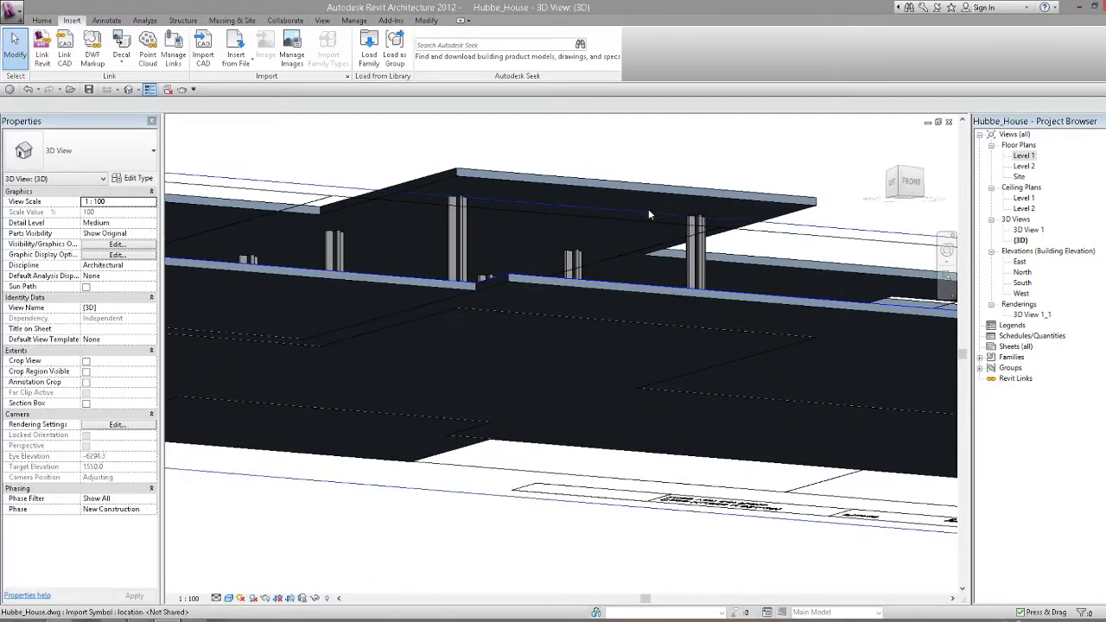
mouse_move(731, 215)
shift+middle_down()
mouse_move(717, 382)
mouse_move(666, 366)
mouse_move(648, 388)
mouse_move(734, 390)
mouse_move(834, 263)
mouse_move(982, 179)
shift+middle_up()
scroll(835, 264, down, 2)
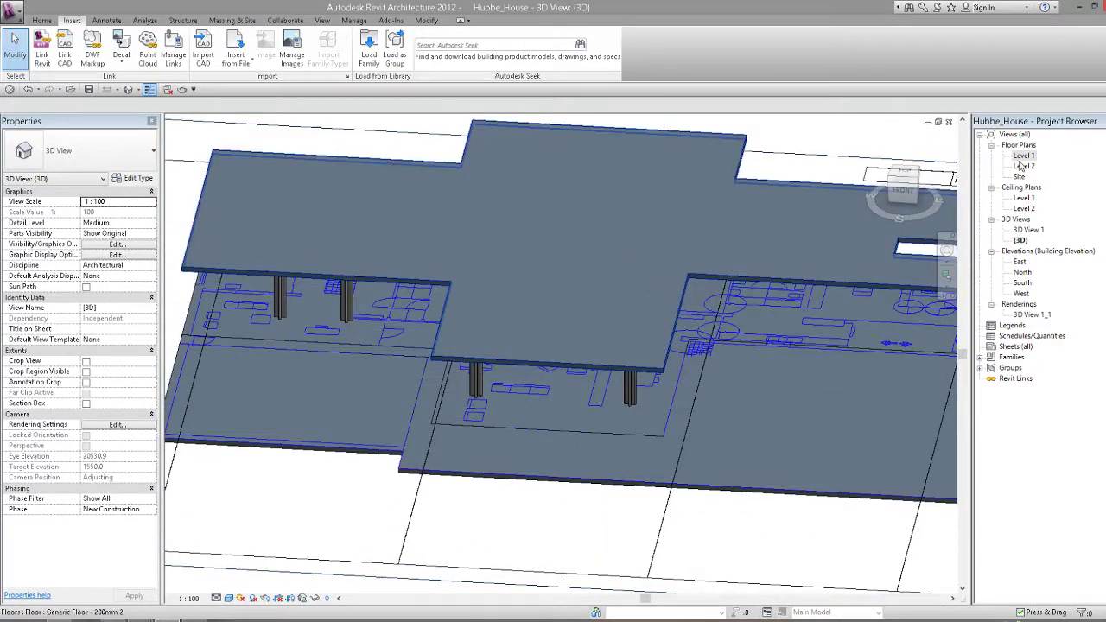
double_click(1023, 166)
scroll(592, 214, down, 3)
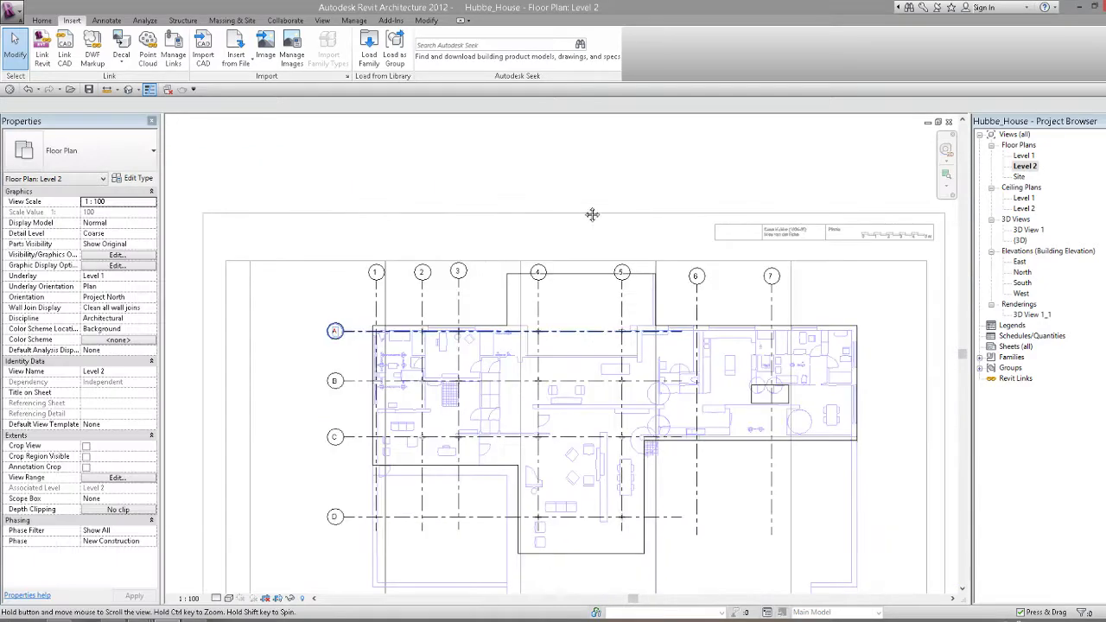
scroll(876, 248, up, 2)
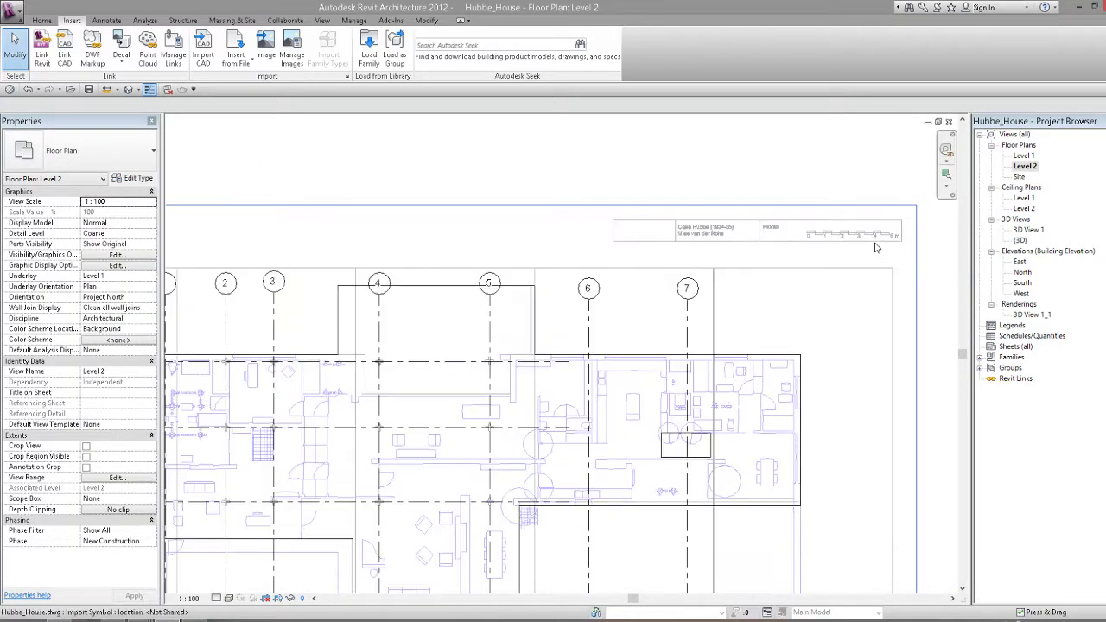
scroll(874, 248, up, 2)
middle_drag(874, 251, 368, 276)
scroll(374, 291, up, 2)
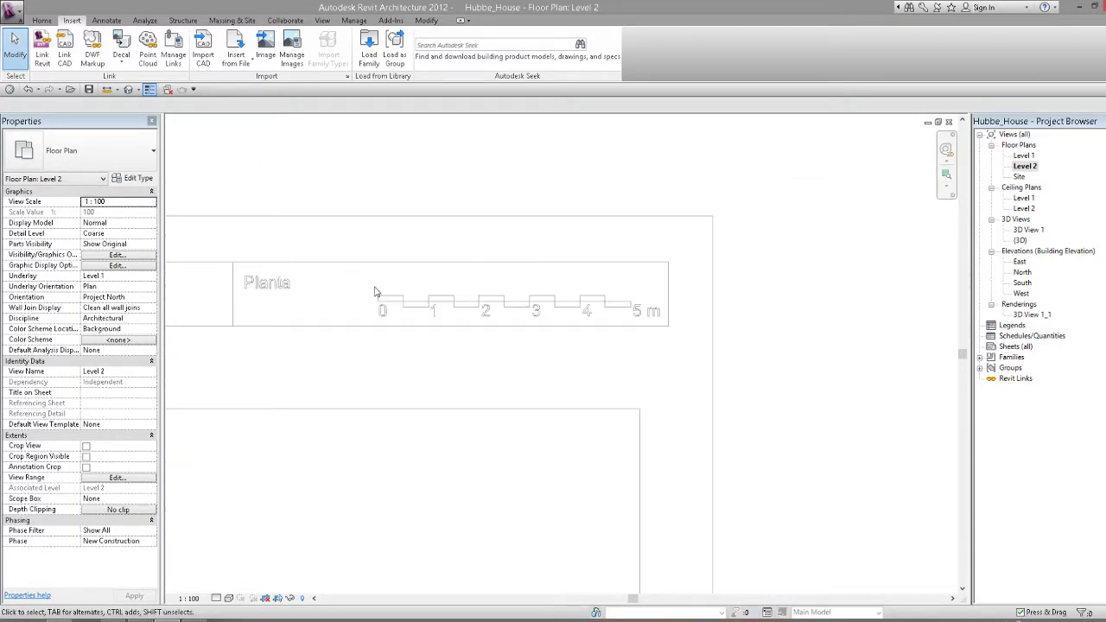
click(106, 89)
scroll(393, 274, up, 1)
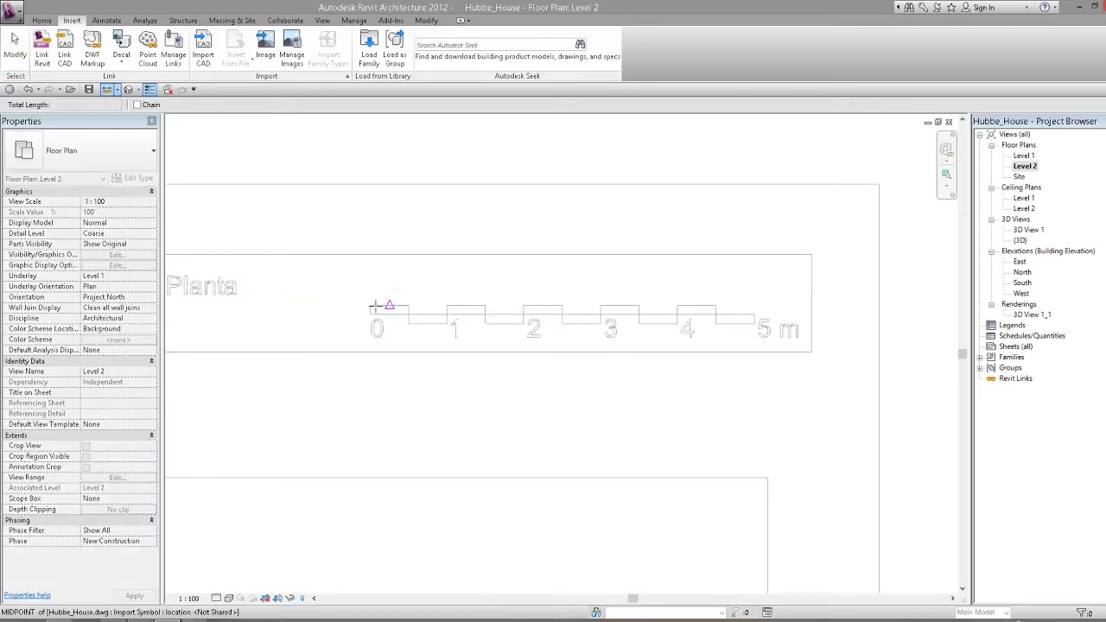
click(447, 305)
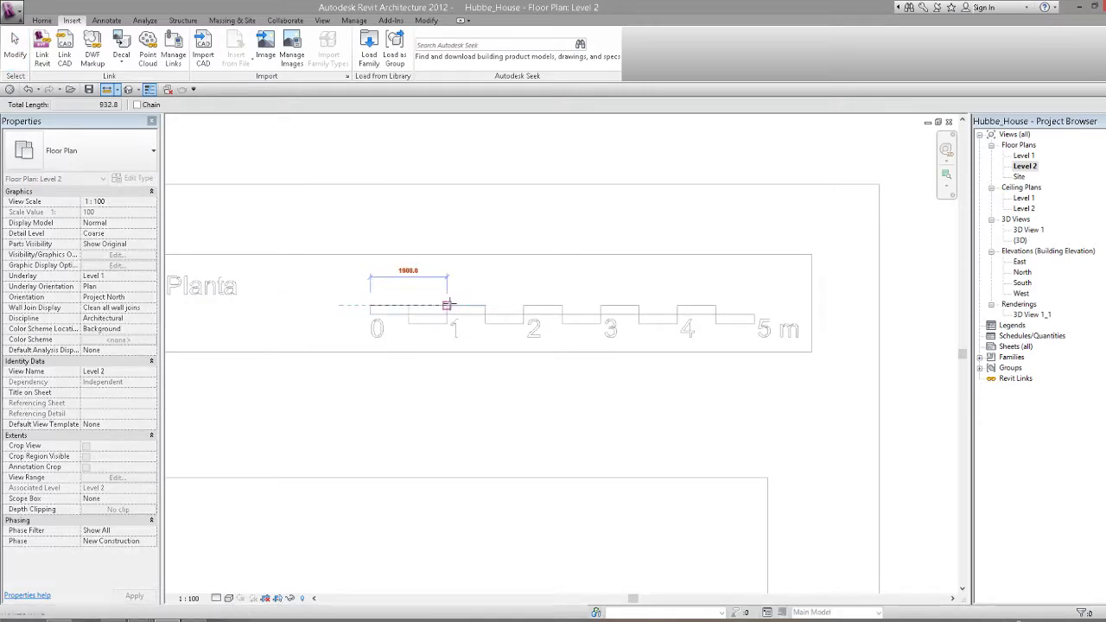
click(15, 43)
scroll(489, 301, down, 3)
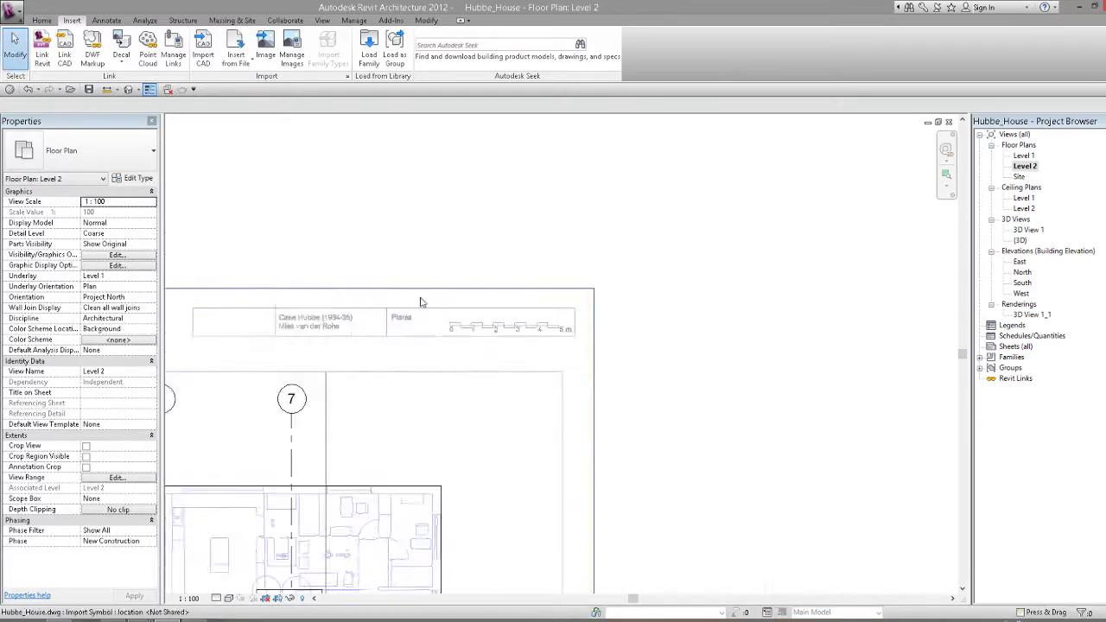
scroll(489, 304, down, 2)
scroll(565, 349, up, 2)
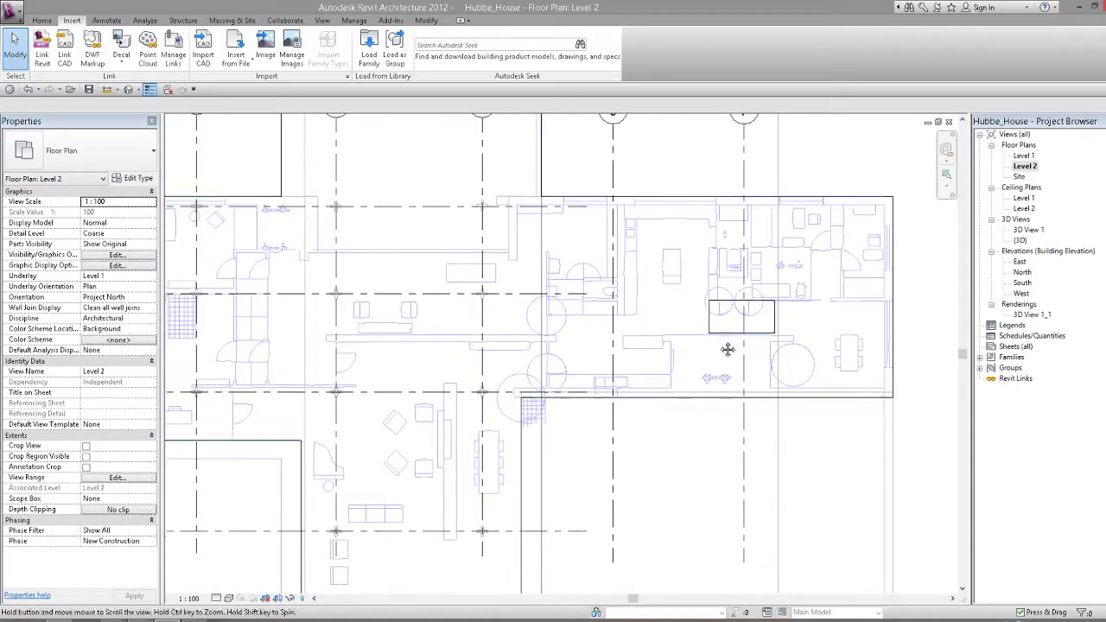
scroll(605, 354, down, 1)
scroll(752, 344, up, 2)
scroll(445, 307, down, 3)
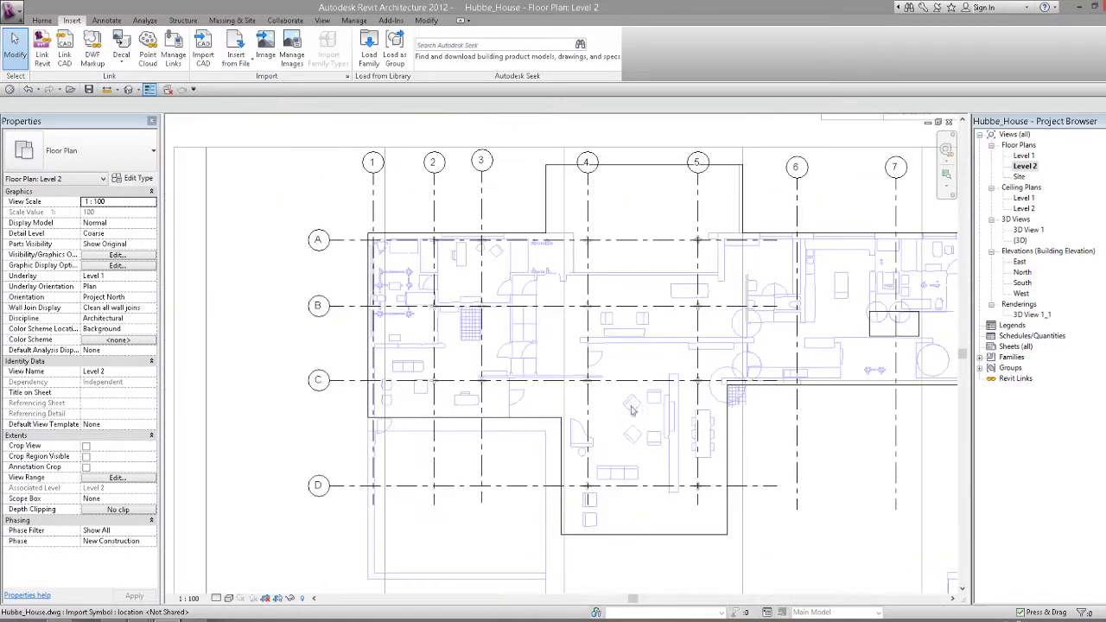
mouse_move(605, 424)
middle_down()
mouse_move(648, 353)
mouse_move(614, 435)
mouse_move(611, 488)
middle_up()
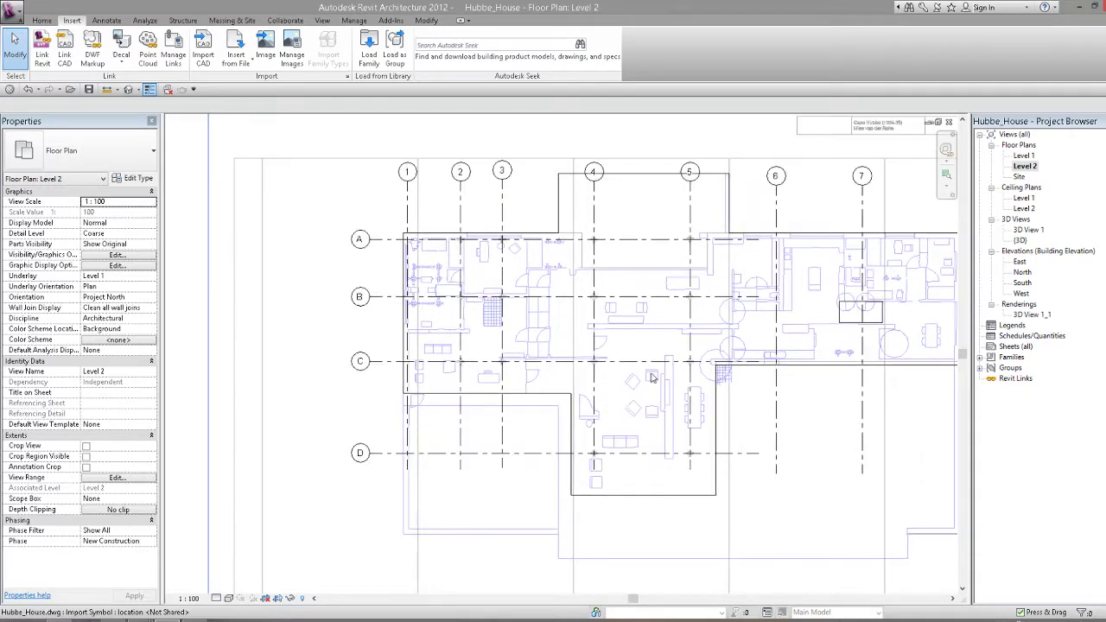
scroll(585, 345, down, 1)
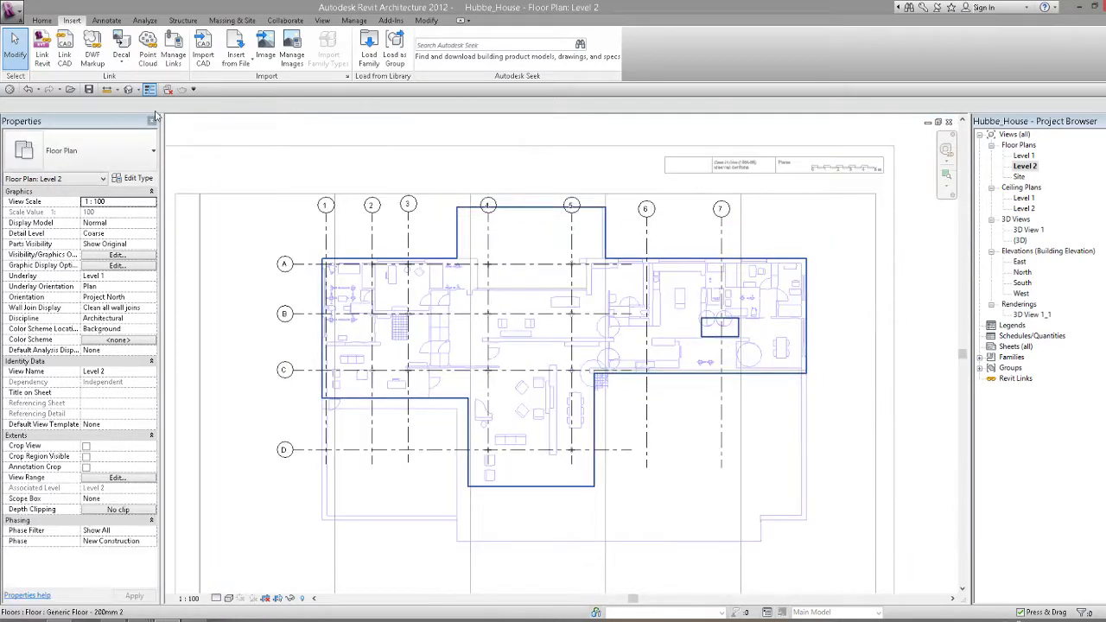
click(128, 89)
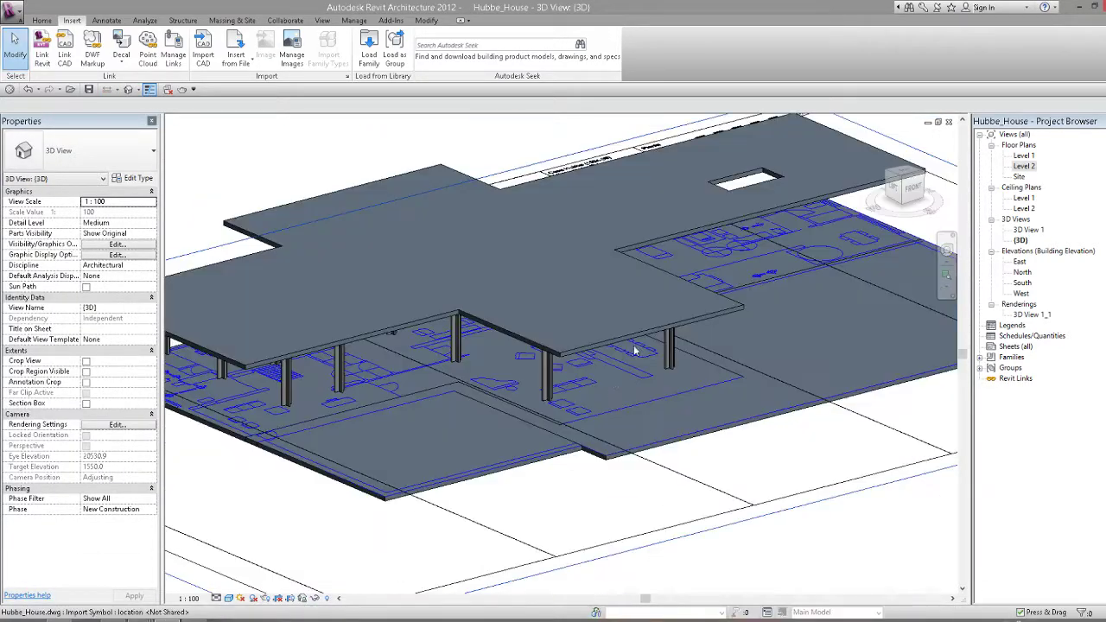
Select and inspect the small lower-left floor and the large Level 1 floor in 3D.
scroll(518, 467, up, 1)
scroll(544, 406, up, 1)
scroll(544, 406, down, 1)
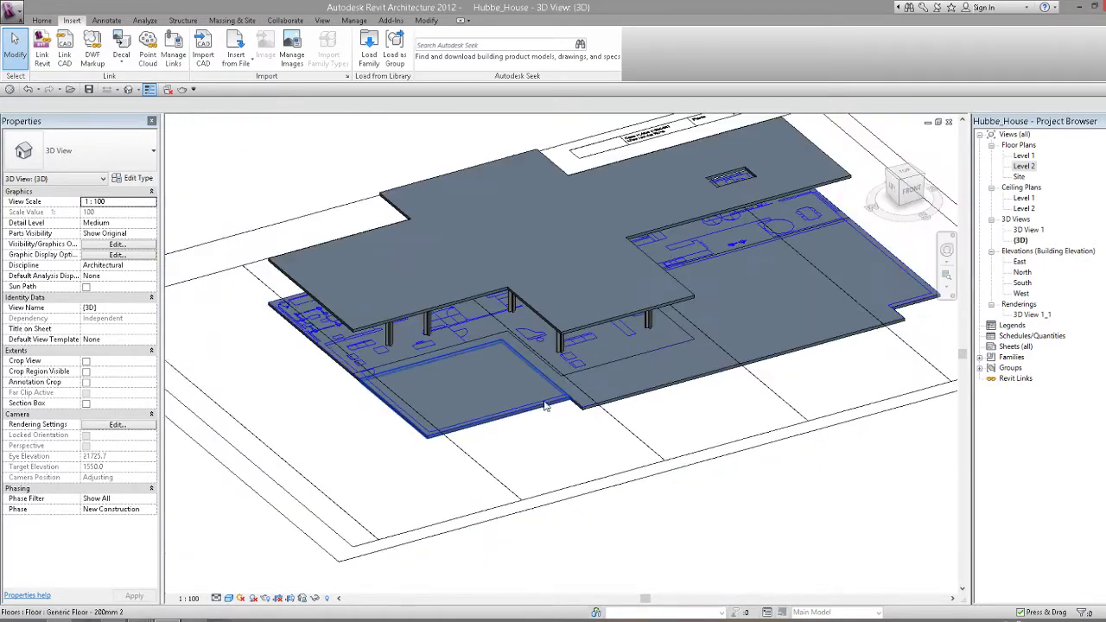
scroll(543, 408, up, 1)
click(543, 409)
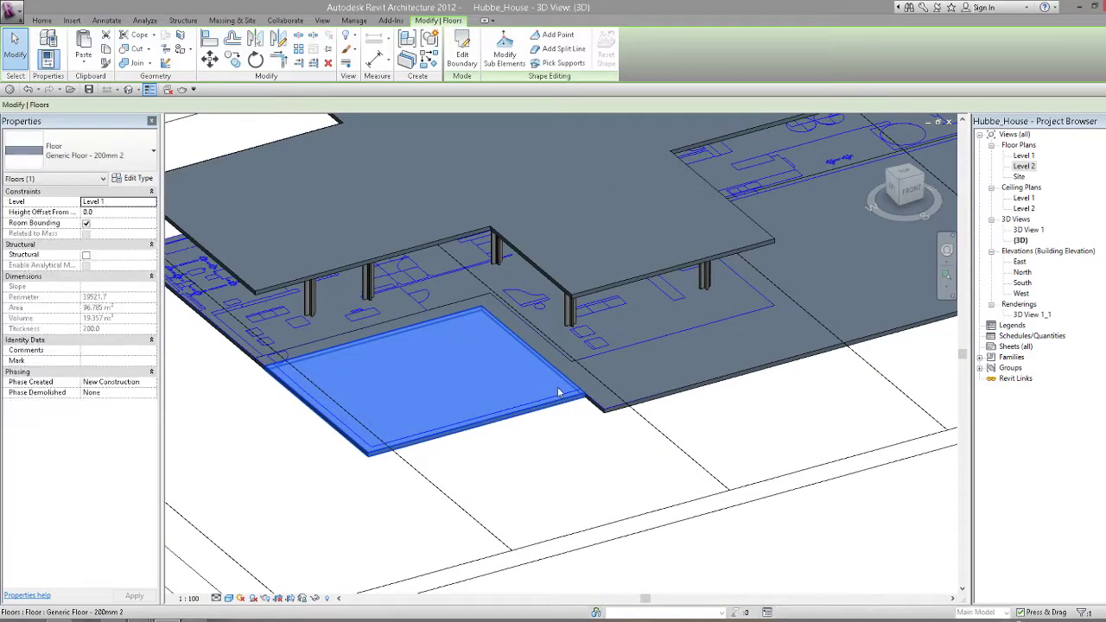
mouse_move(557, 386)
shift+middle_down()
mouse_move(568, 433)
mouse_move(579, 406)
mouse_move(562, 409)
mouse_move(618, 419)
mouse_move(681, 338)
mouse_move(561, 375)
mouse_move(511, 442)
shift+middle_up()
click(585, 390)
click(458, 372)
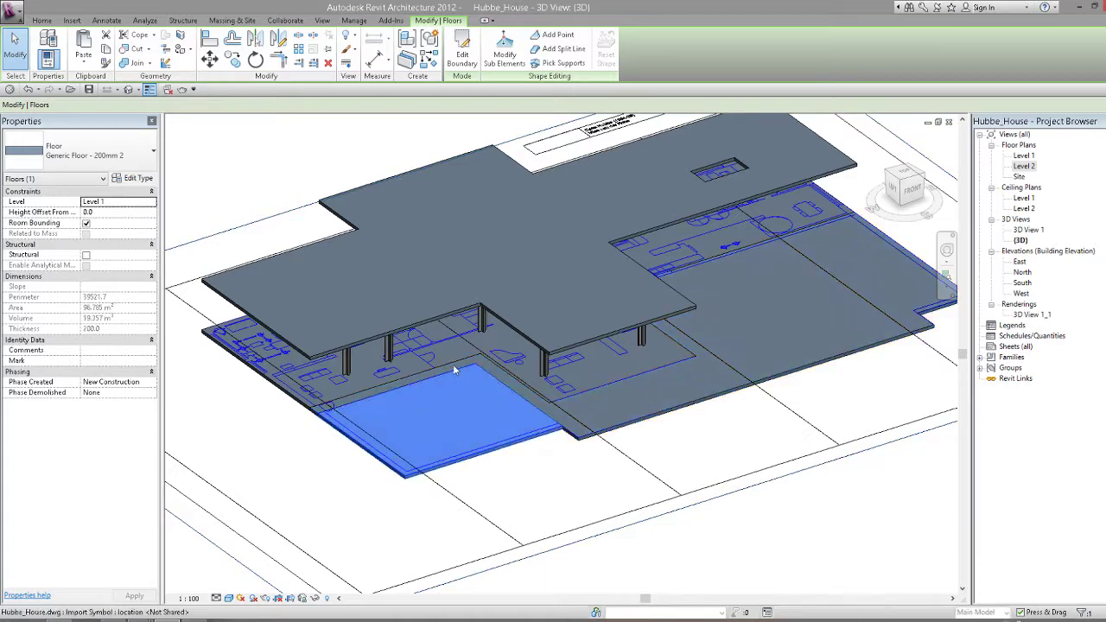
mouse_move(527, 397)
shift+middle_down()
mouse_move(632, 395)
mouse_move(622, 401)
mouse_move(657, 389)
mouse_move(678, 356)
mouse_move(658, 416)
shift+middle_up()
Check the floor's type properties, orbit the model, then go to the Level 1 floor plan.
click(140, 180)
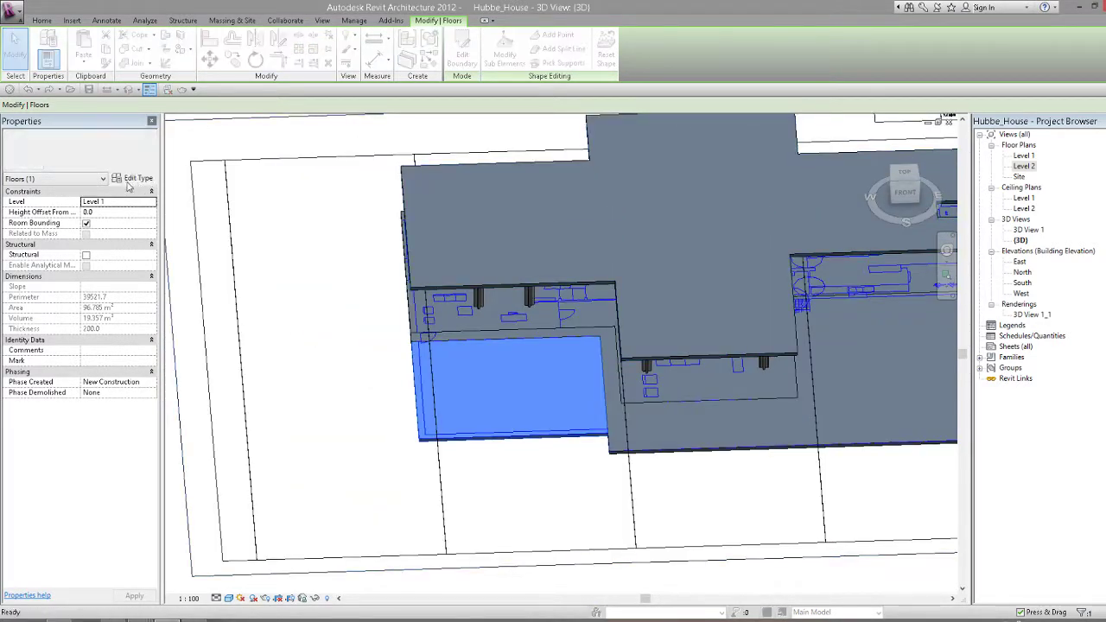
click(688, 148)
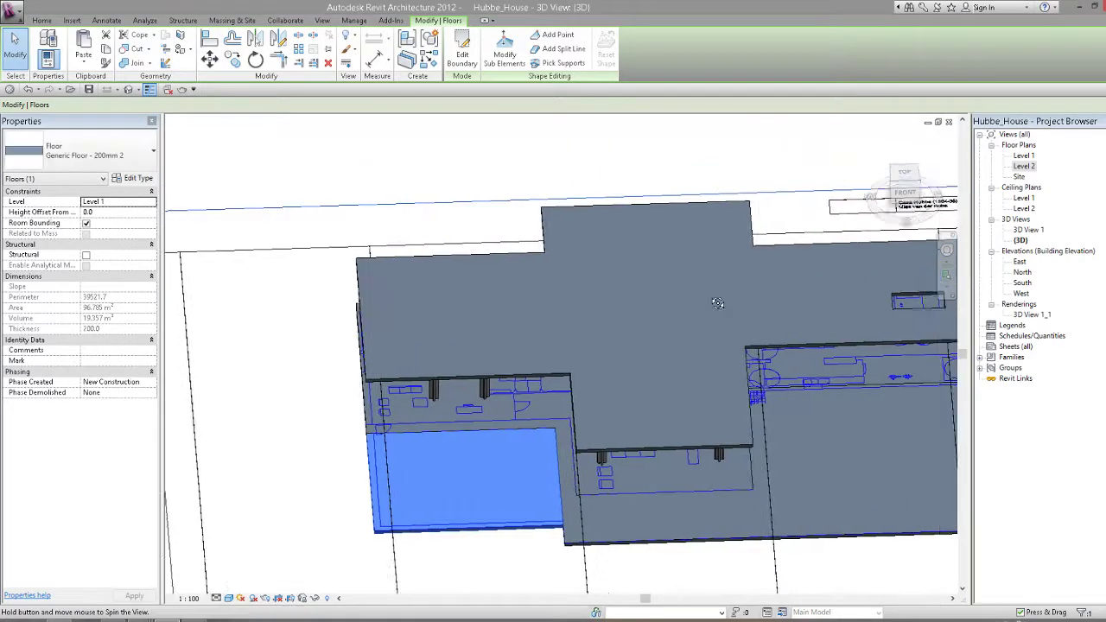
shift+middle_drag(716, 306, 486, 374)
scroll(550, 366, up, 5)
scroll(570, 397, up, 3)
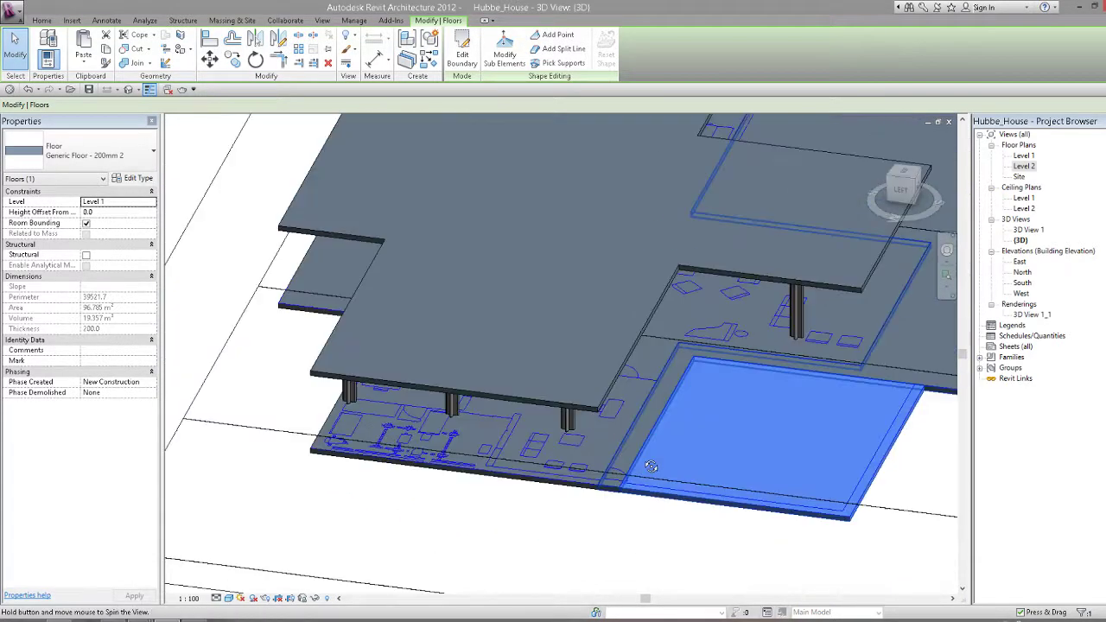
scroll(583, 424, up, 2)
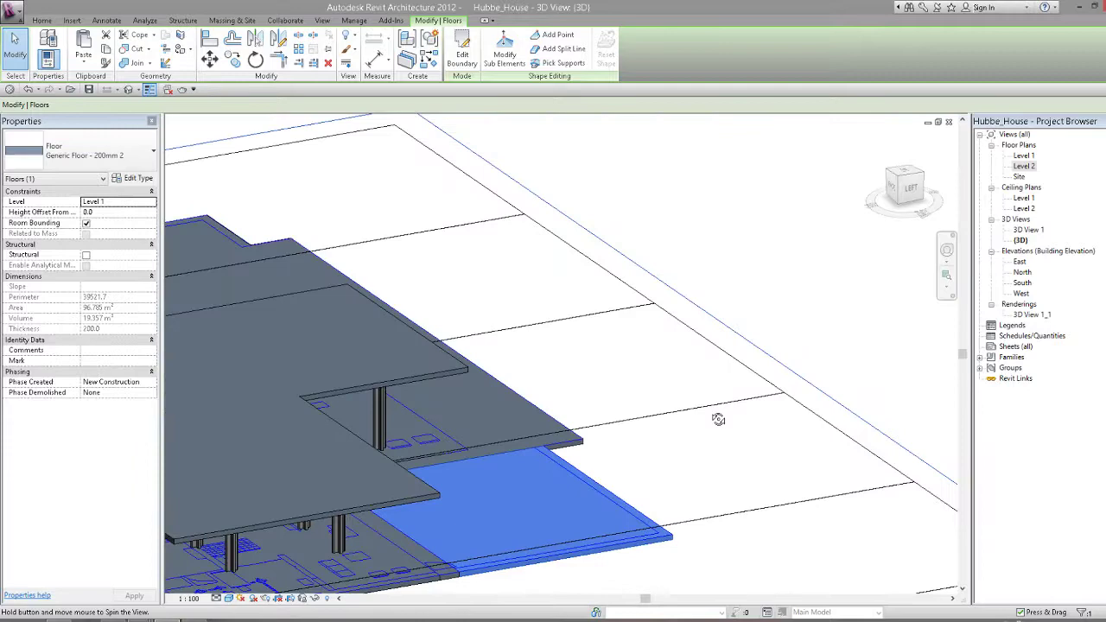
mouse_move(619, 346)
shift+middle_down()
mouse_move(528, 425)
mouse_move(609, 405)
shift+middle_up()
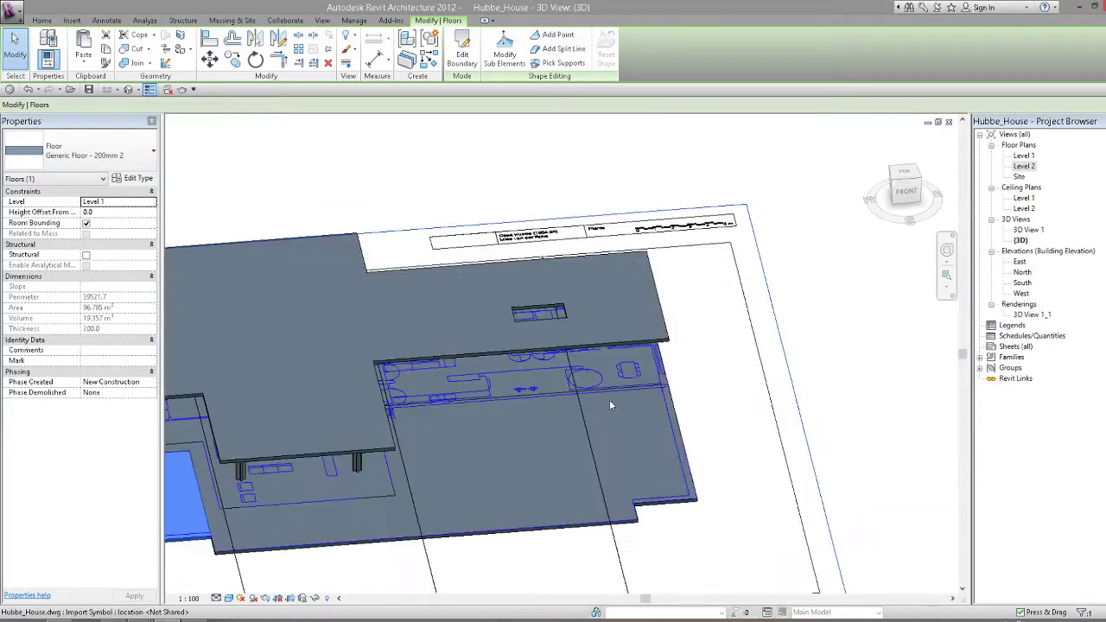
double_click(1024, 155)
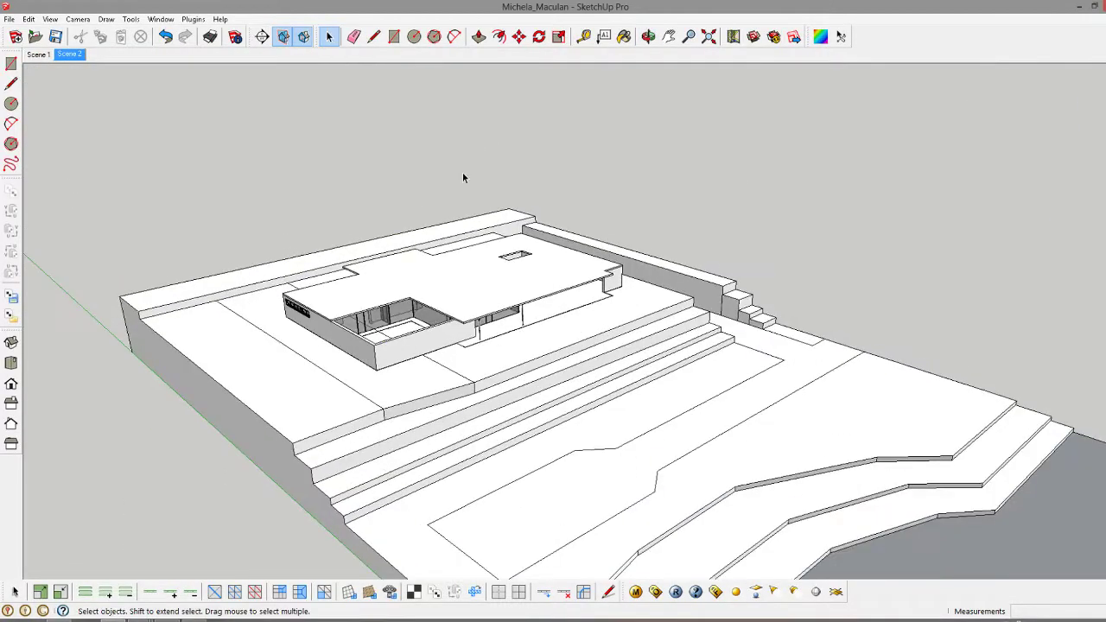
Hide the reference model's roof group and zoom in on the exposed interior walls.
click(464, 268)
right_click(464, 324)
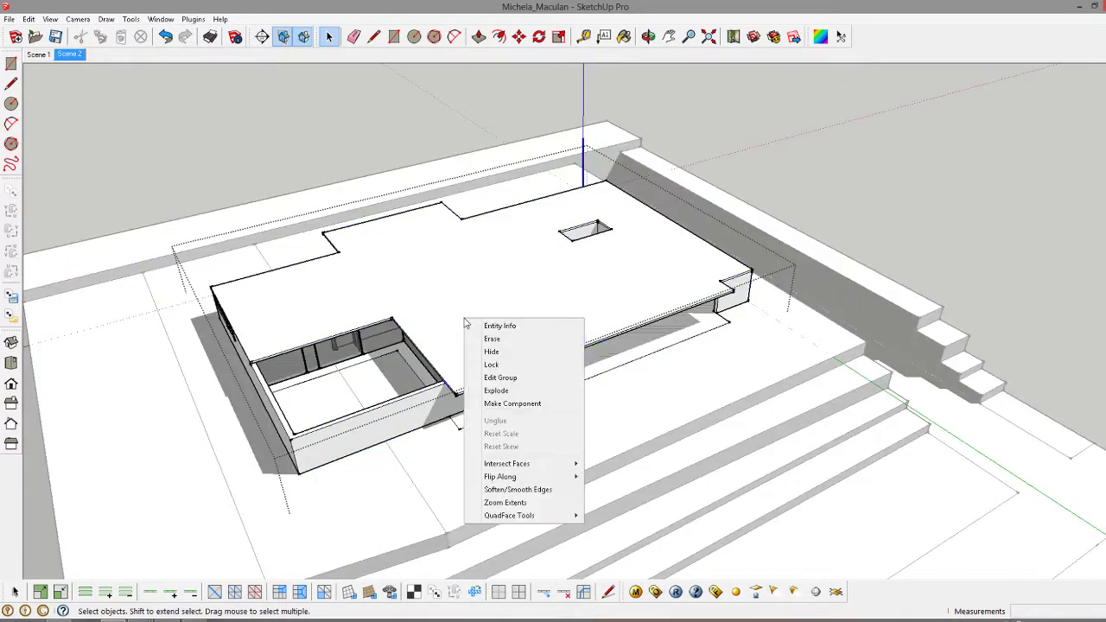
click(516, 354)
click(668, 36)
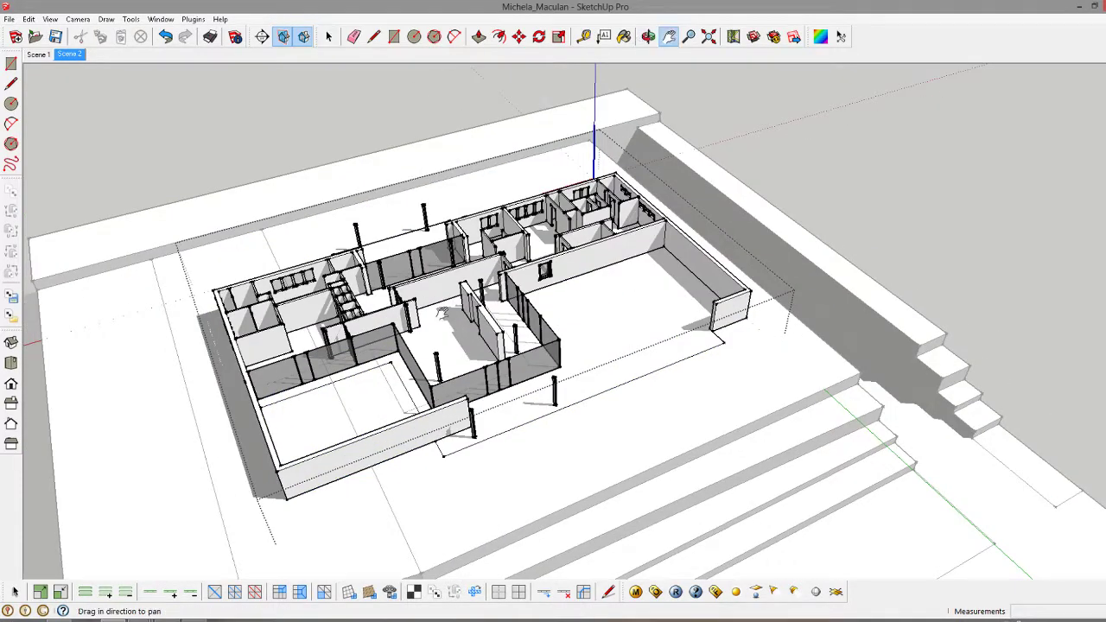
scroll(622, 334, up, 3)
scroll(622, 335, up, 2)
middle_drag(622, 335, 598, 234)
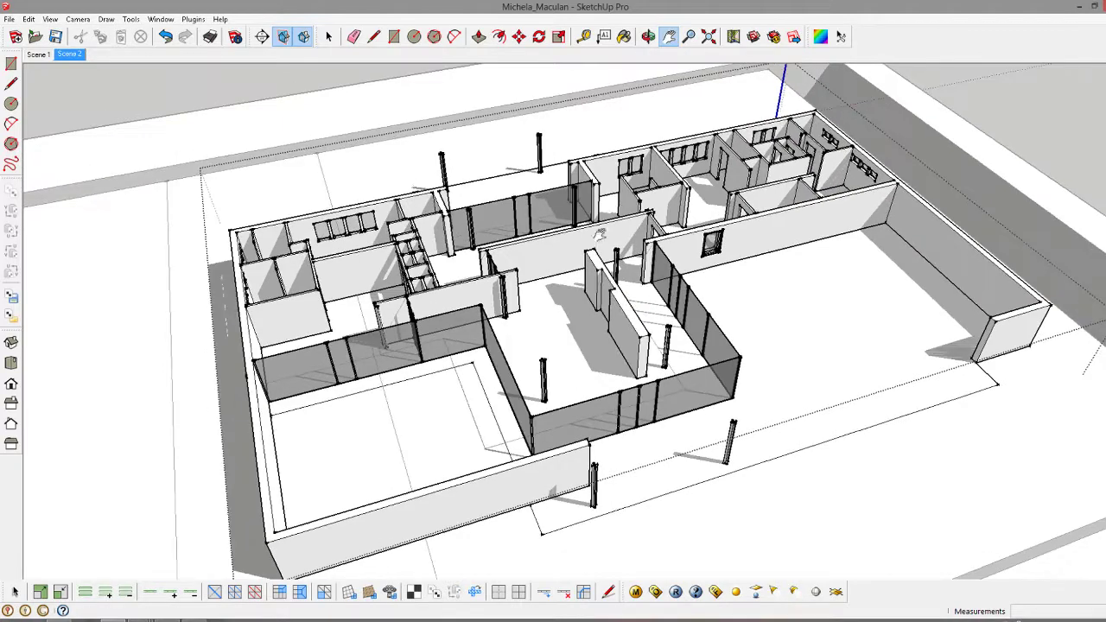
middle_drag(630, 312, 544, 399)
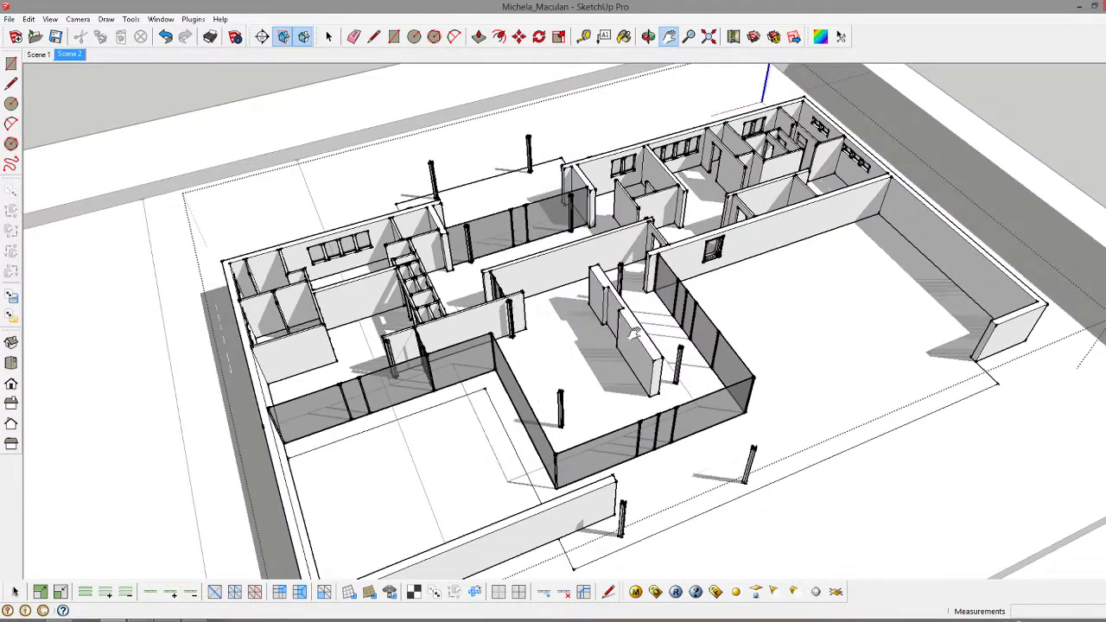
middle_drag(604, 323, 403, 355)
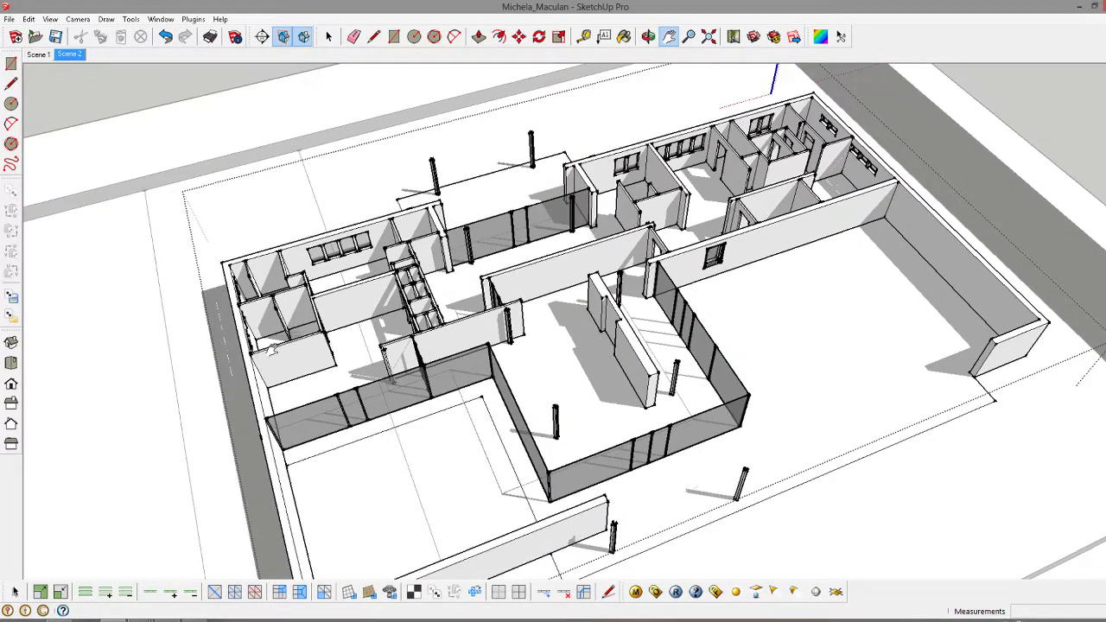
scroll(657, 374, up, 2)
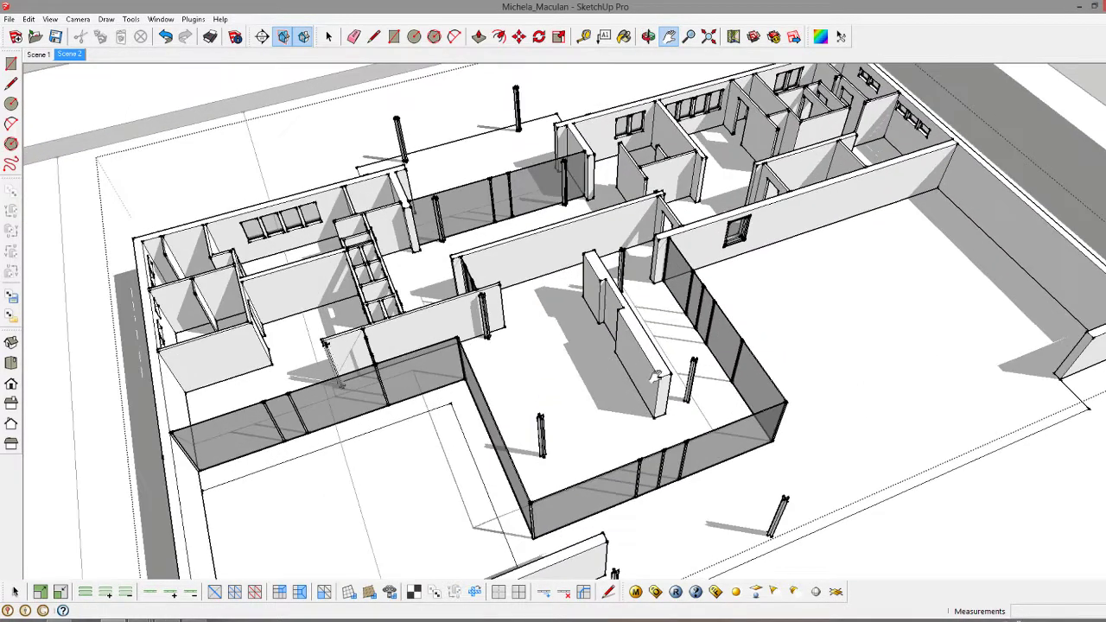
Measure three wall thicknesses with the Tape Measure: 450, 200 and 300 mm.
click(584, 37)
click(643, 343)
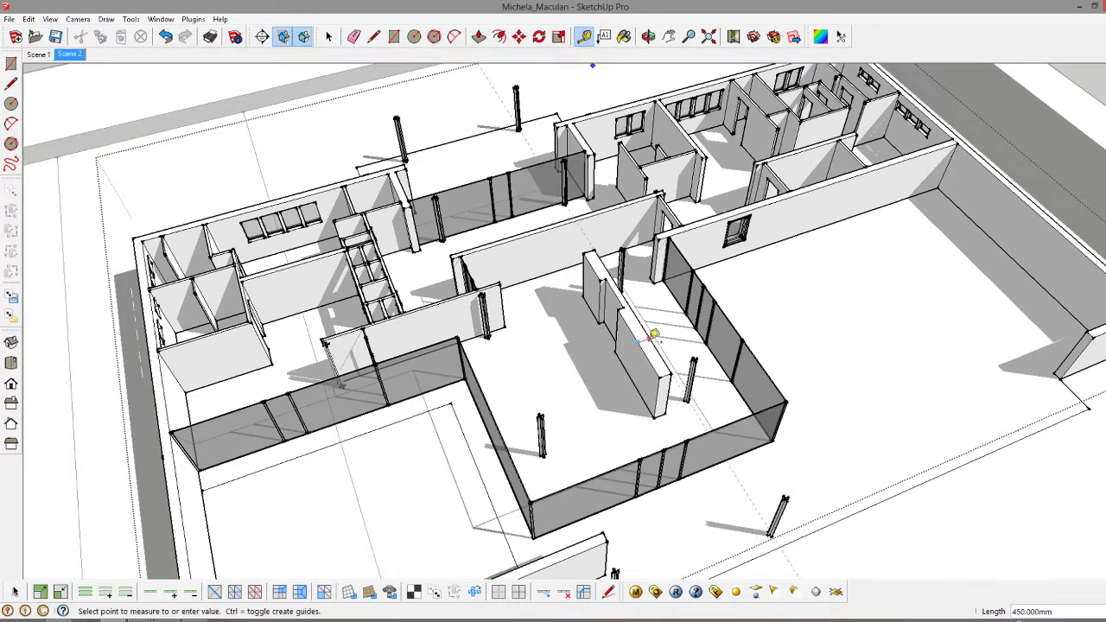
click(655, 334)
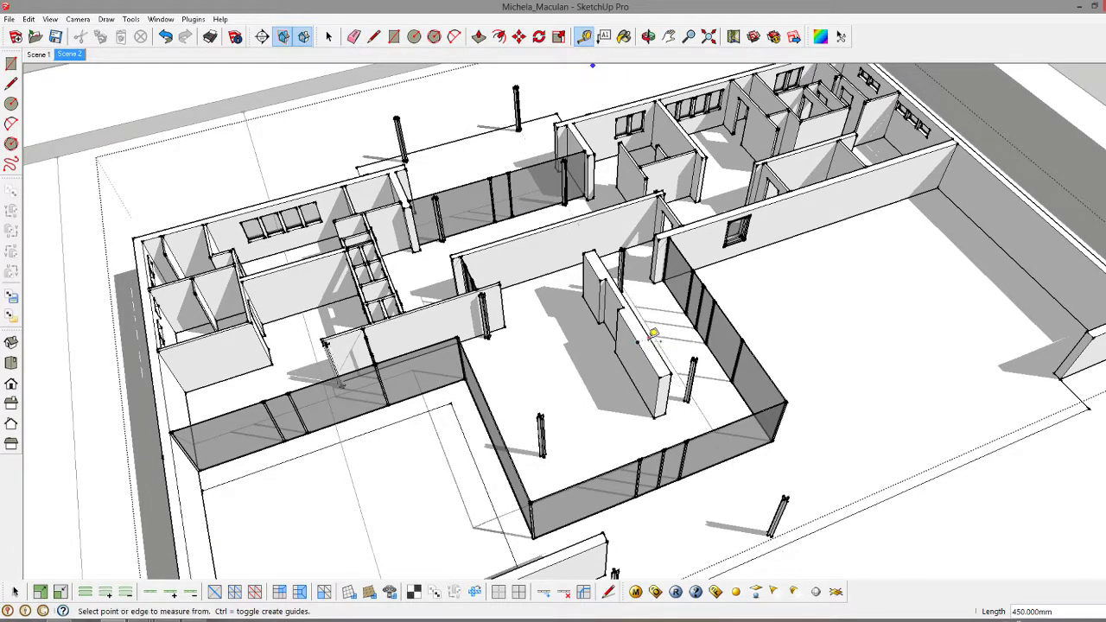
click(544, 226)
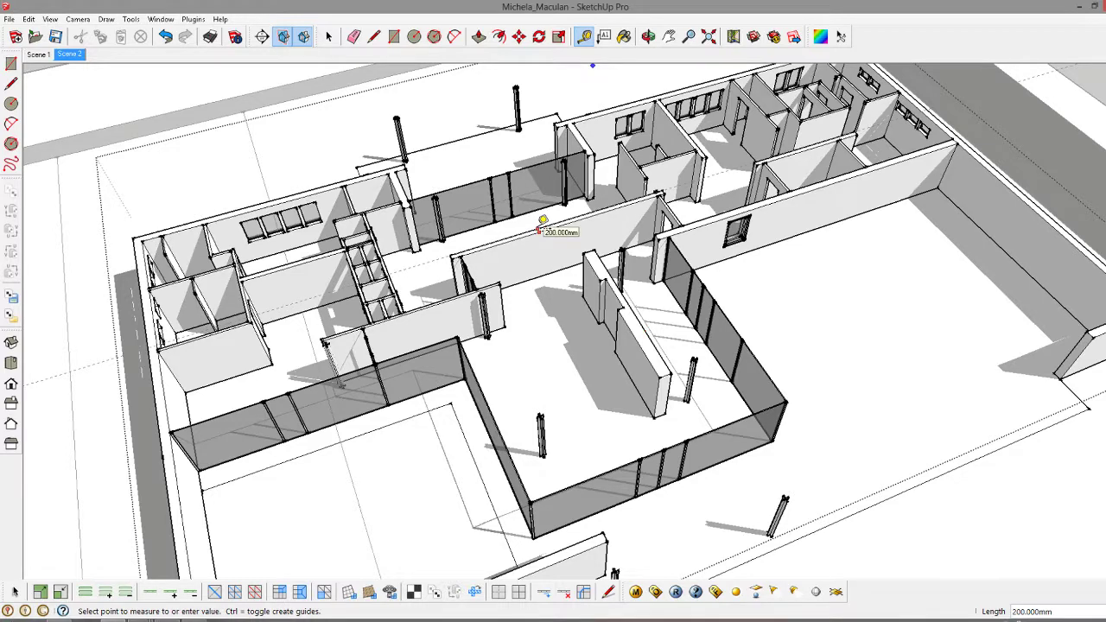
click(543, 226)
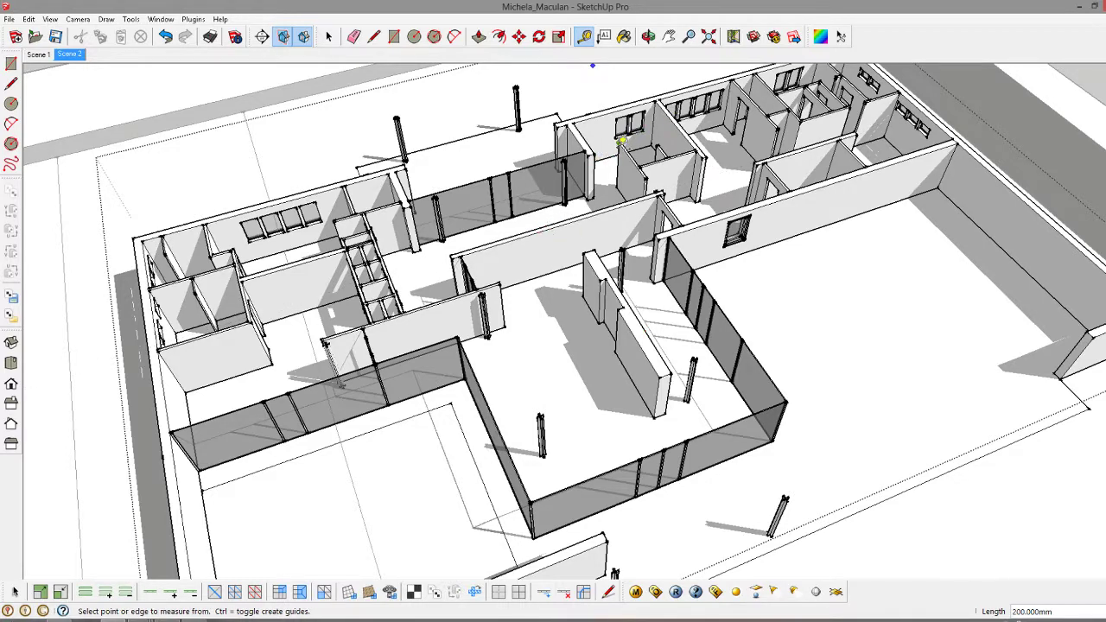
click(586, 134)
click(591, 128)
Return to the Revit Level 1 floor plan and start the Architectural Wall tool.
click(1079, 6)
click(461, 214)
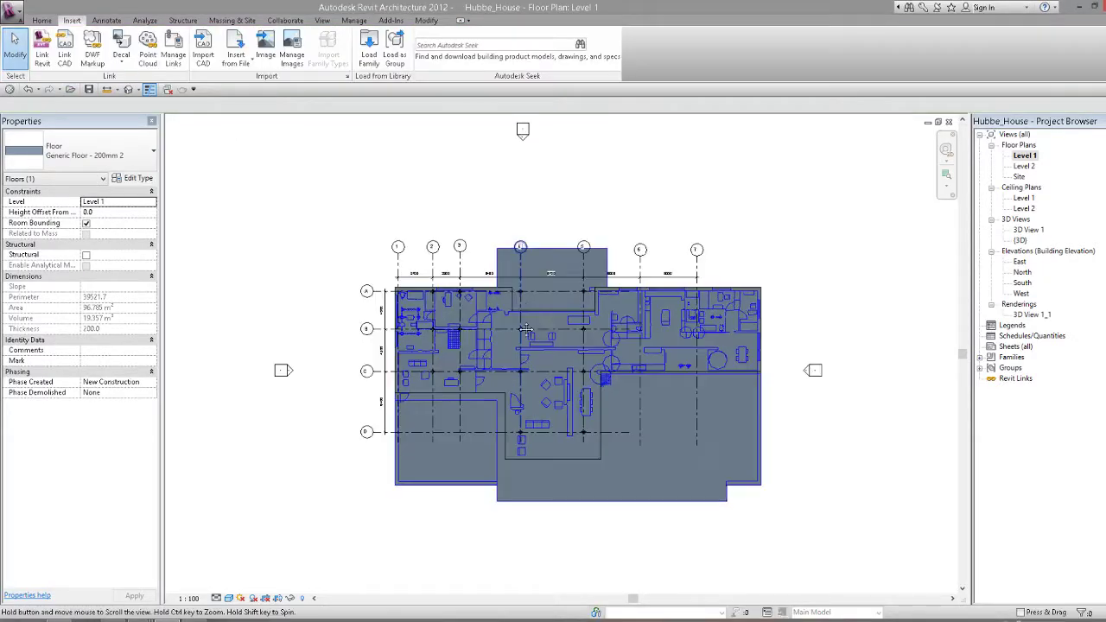
middle_drag(534, 268, 489, 227)
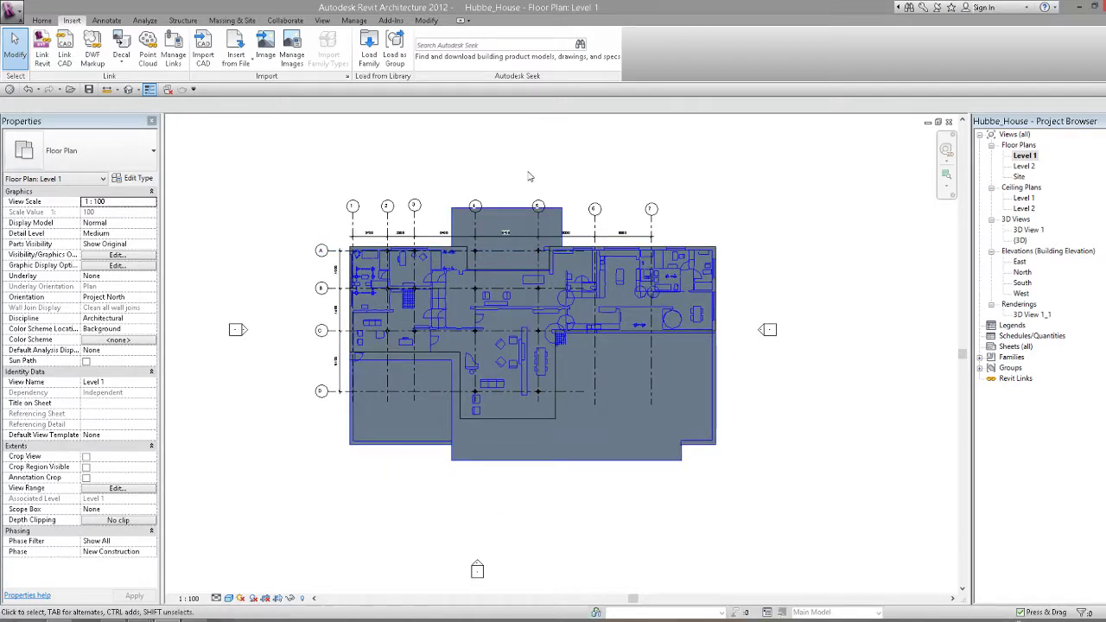
middle_drag(456, 177, 470, 177)
click(40, 23)
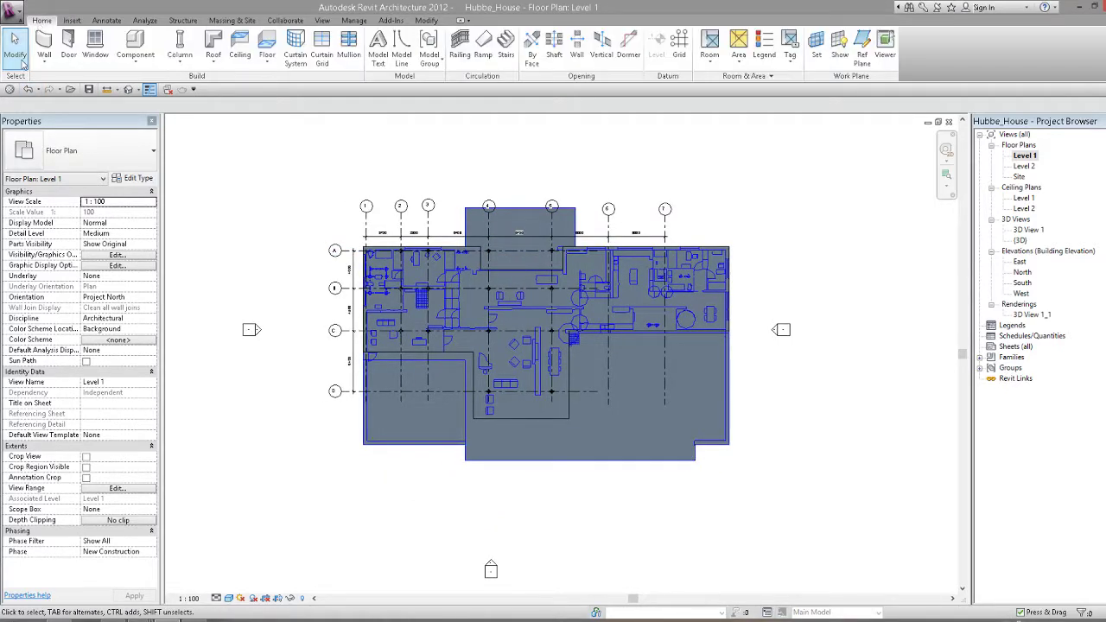
click(44, 59)
click(54, 83)
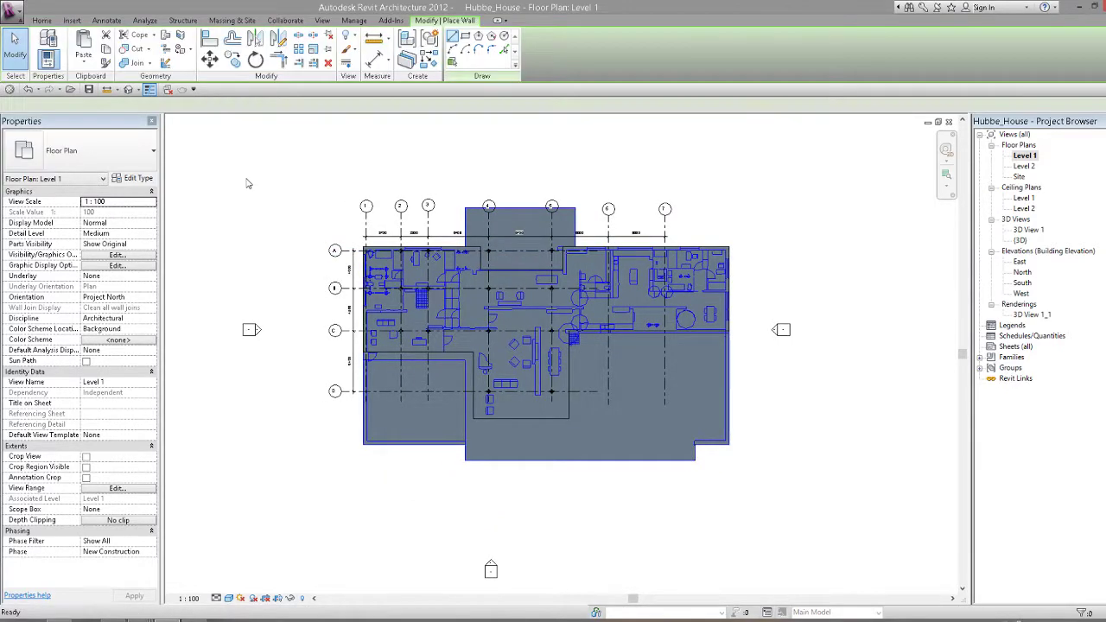
Duplicate the Generic - 200mm wall type under the name Generic - 350mm.
click(121, 156)
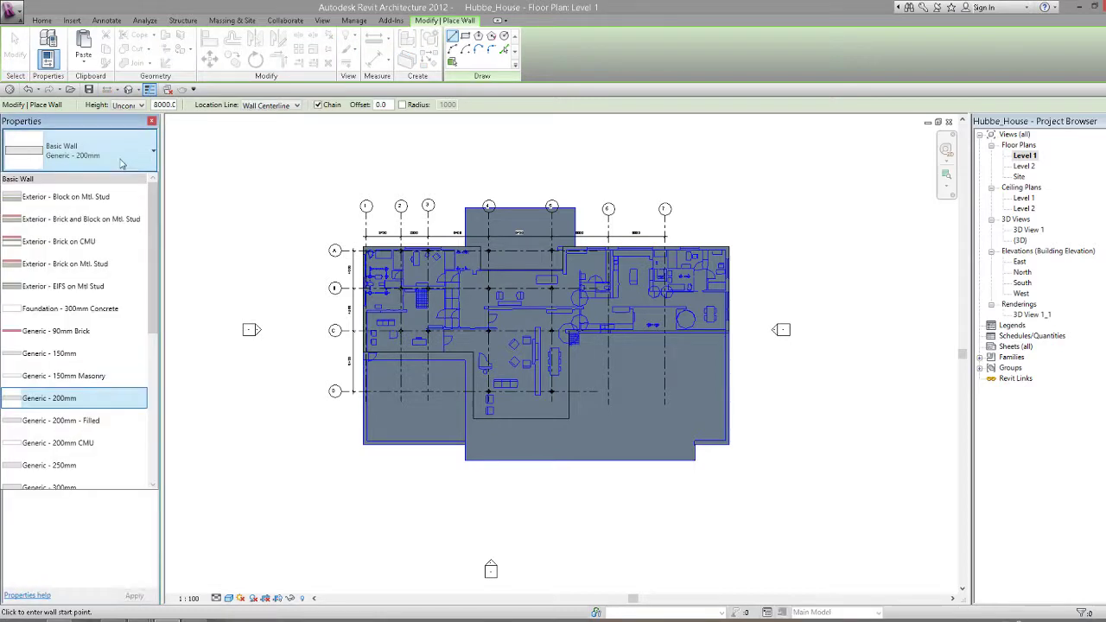
click(215, 153)
click(134, 178)
click(655, 190)
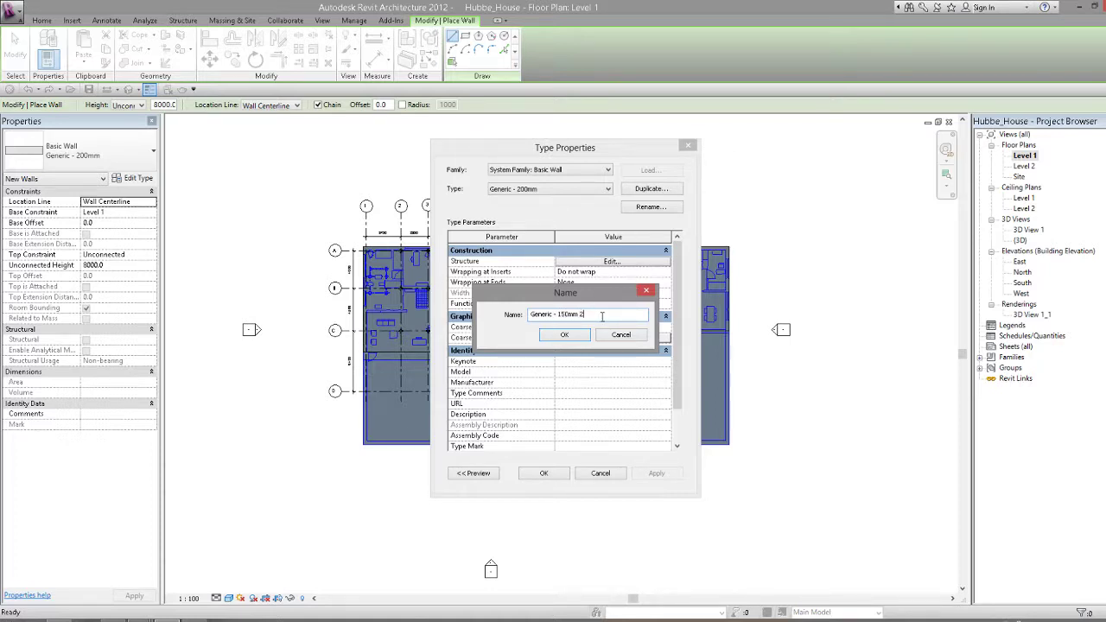
click(547, 334)
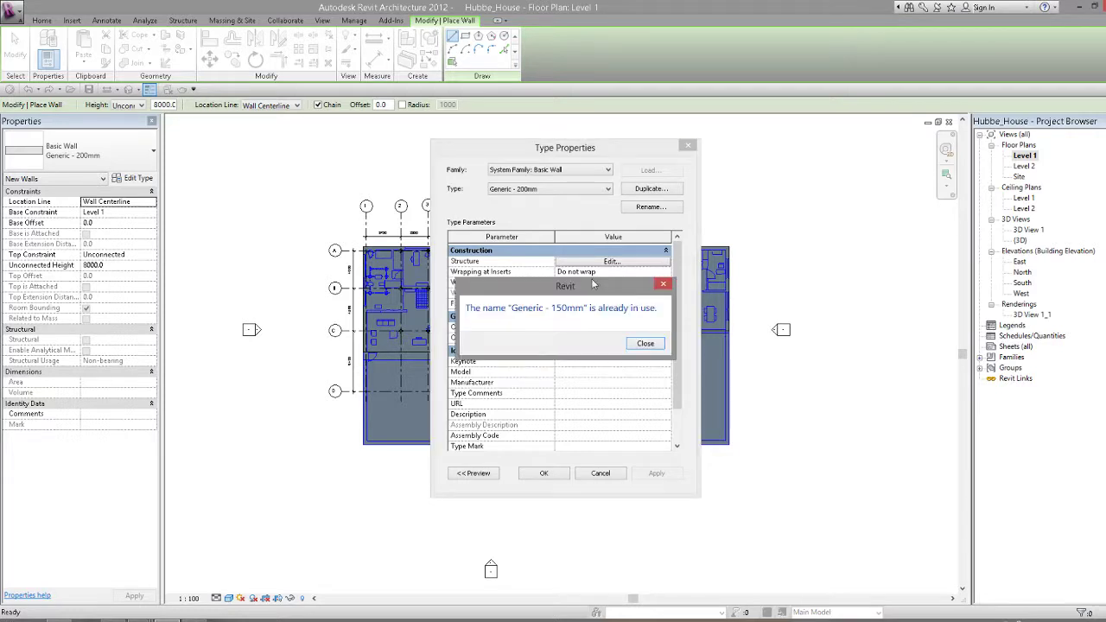
click(644, 344)
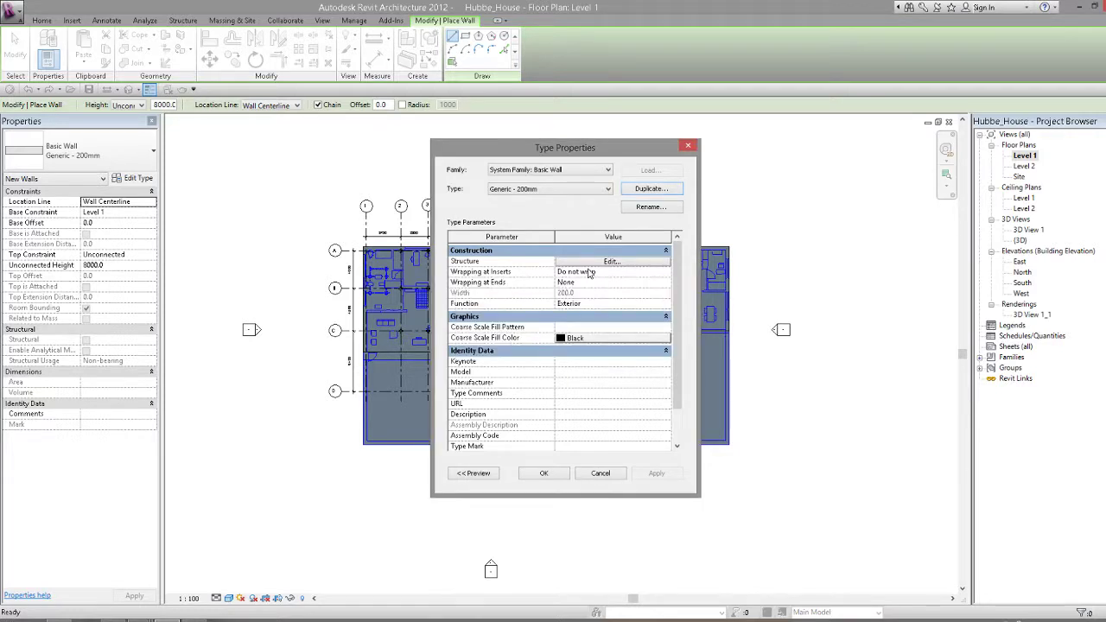
click(647, 192)
text(Generic - 350mm)
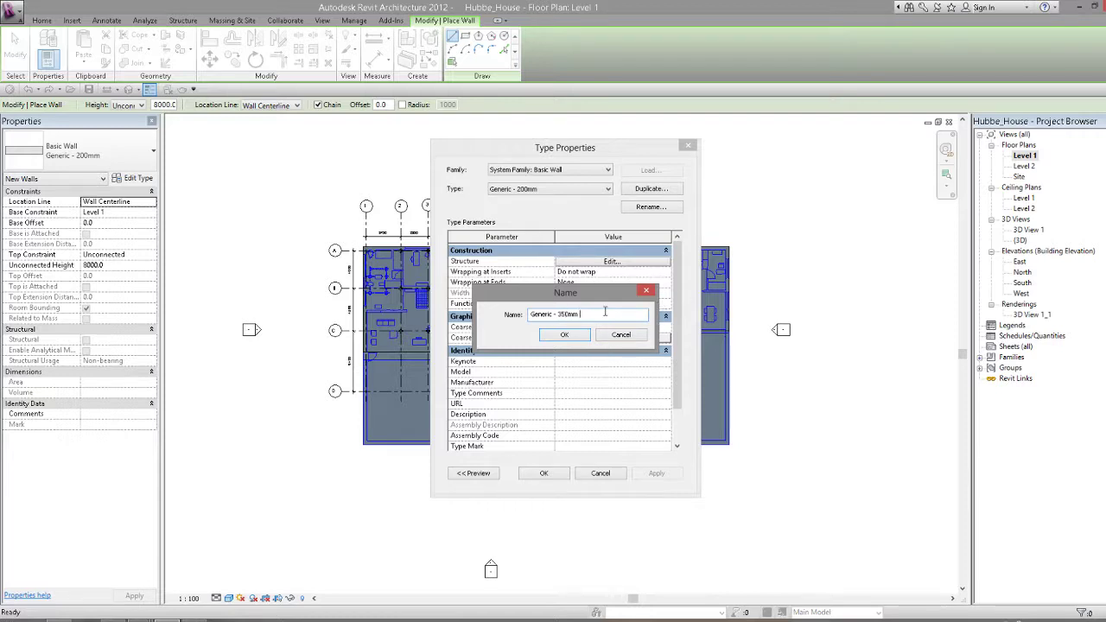
click(562, 335)
Set the Generic - 350mm structure layer thickness to 350 mm and apply the type.
click(605, 261)
text(350)
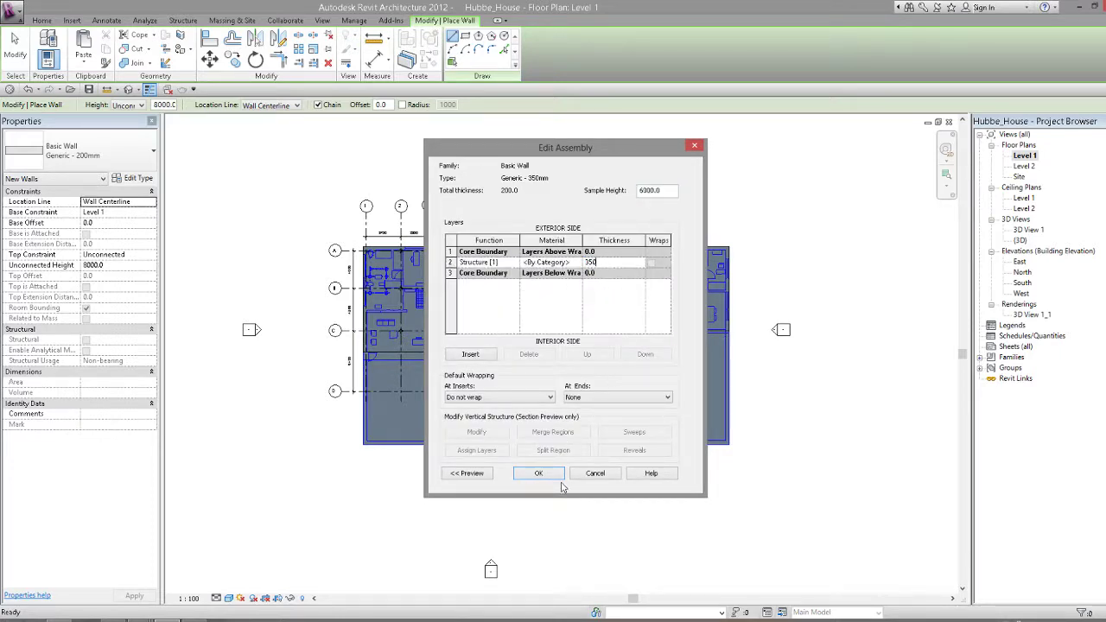
click(551, 474)
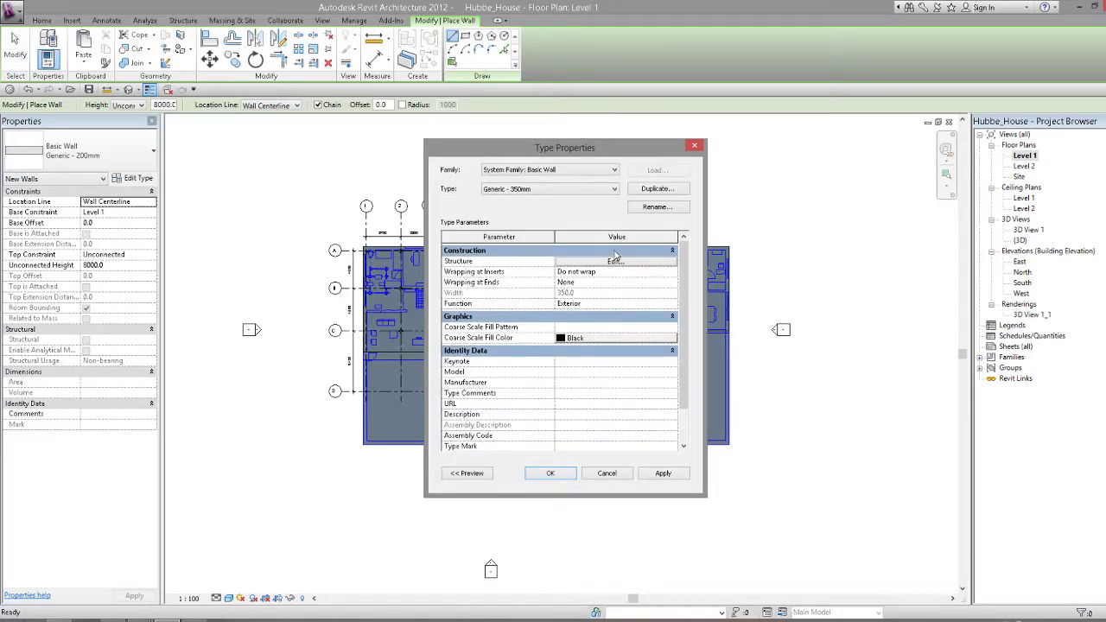
drag(607, 153, 620, 150)
click(603, 259)
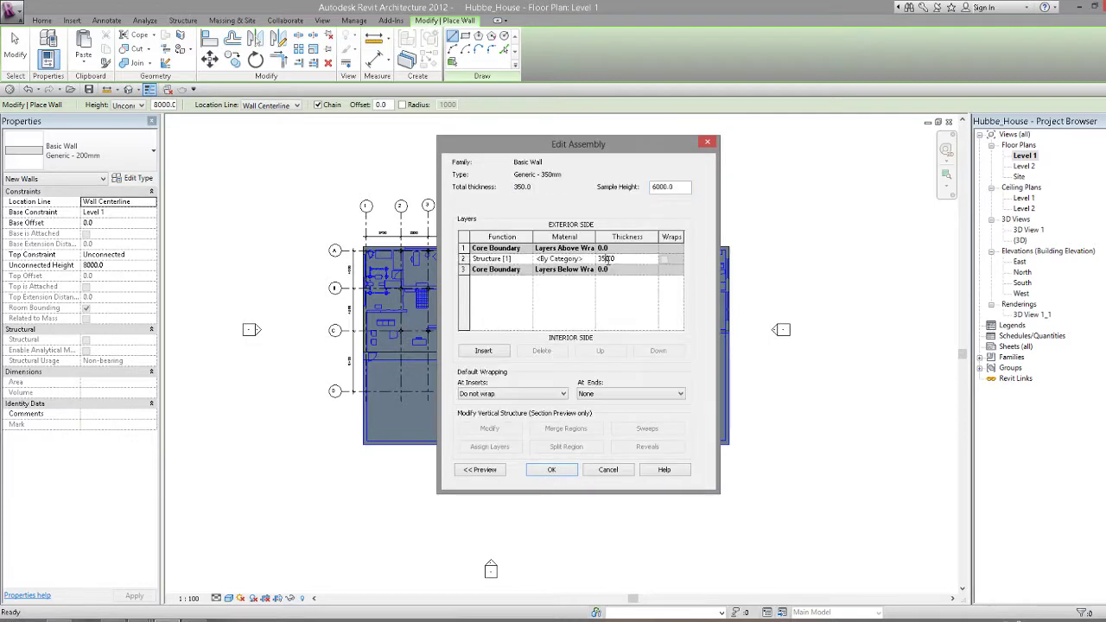
click(562, 469)
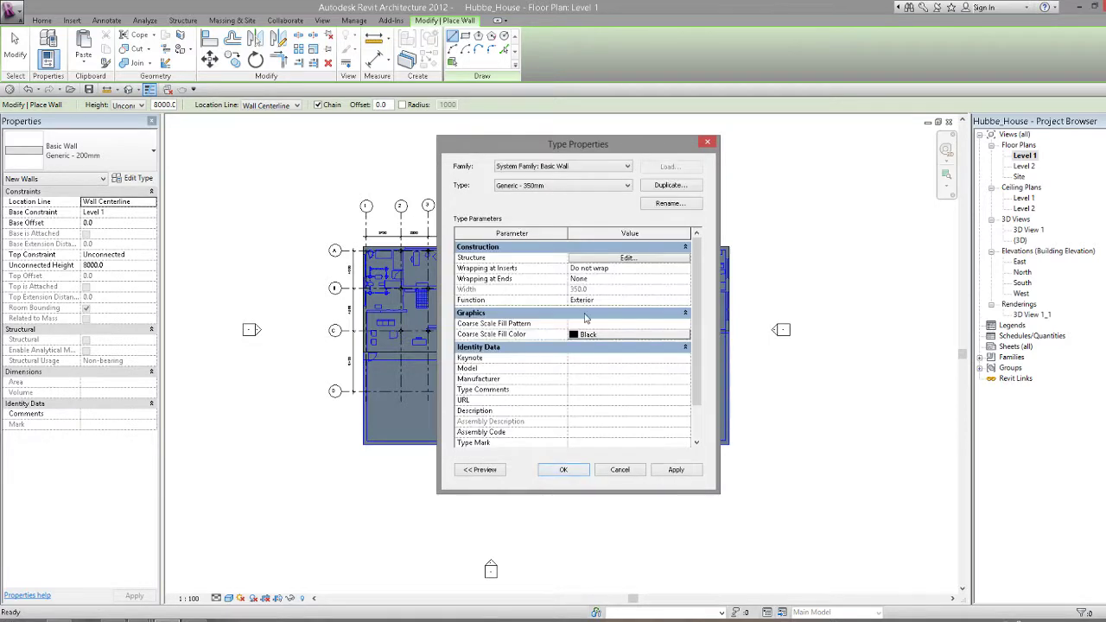
click(560, 471)
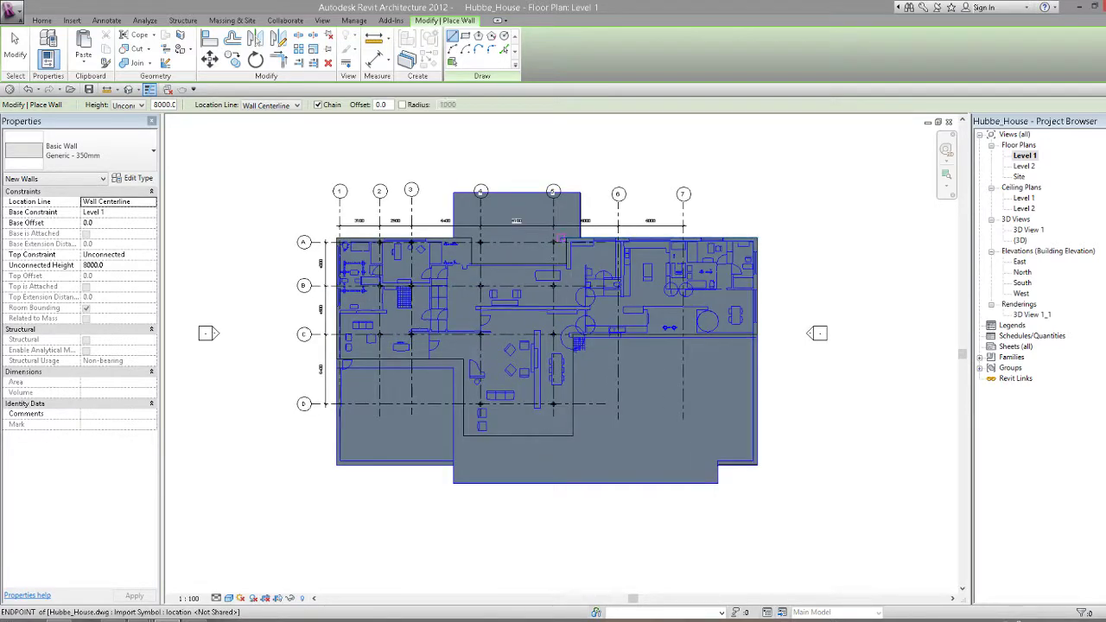
Zoom in and draw a short vertical wall along the traced plan line.
scroll(560, 236, up, 1)
scroll(566, 259, up, 1)
scroll(574, 311, up, 2)
scroll(590, 377, up, 2)
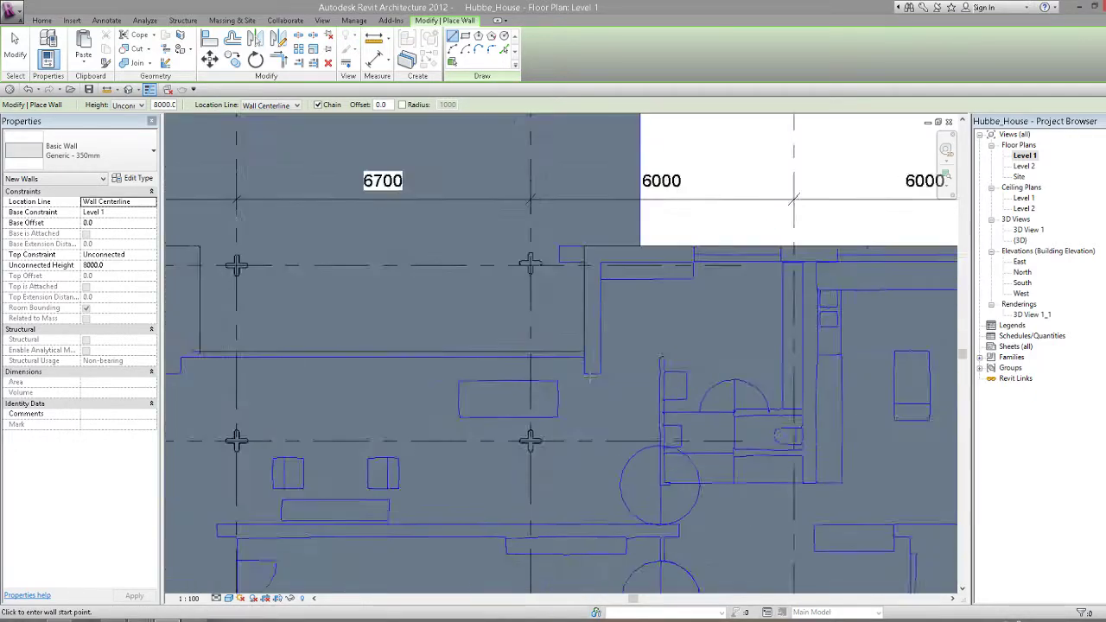
scroll(590, 377, up, 1)
click(591, 367)
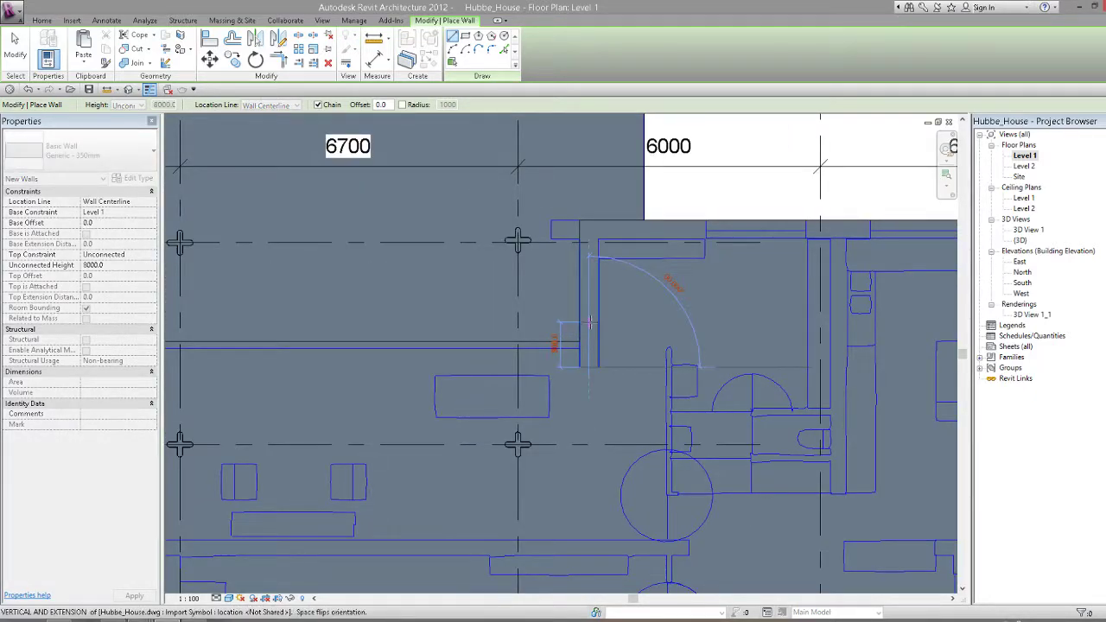
click(589, 324)
click(15, 48)
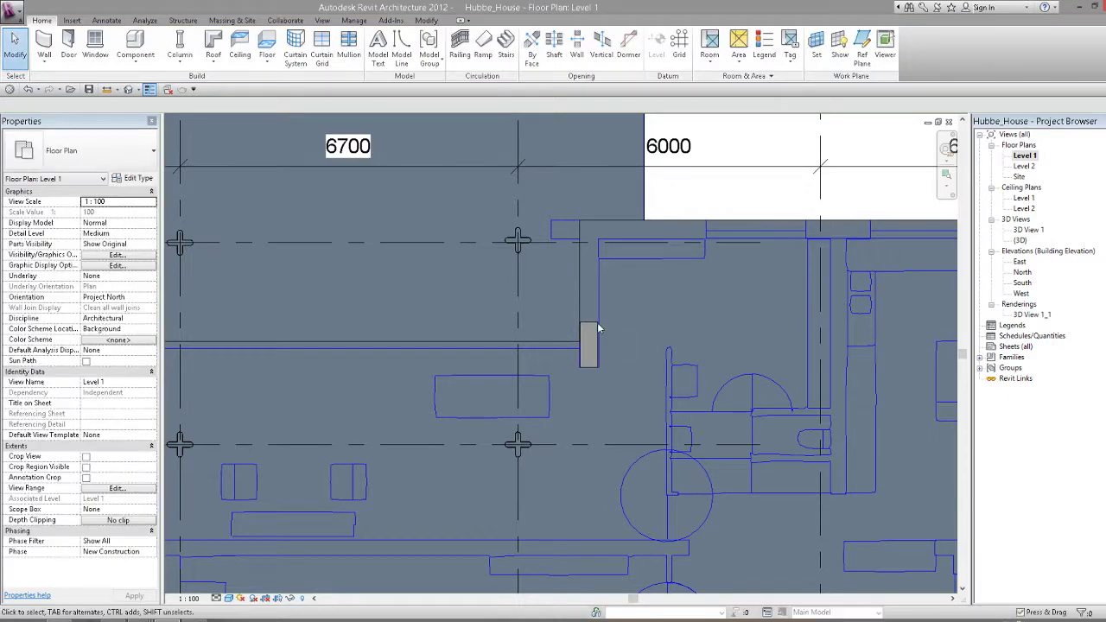
Set the wall's top constraint to Up to level: Level 2 and stretch it to 2700 long.
click(588, 344)
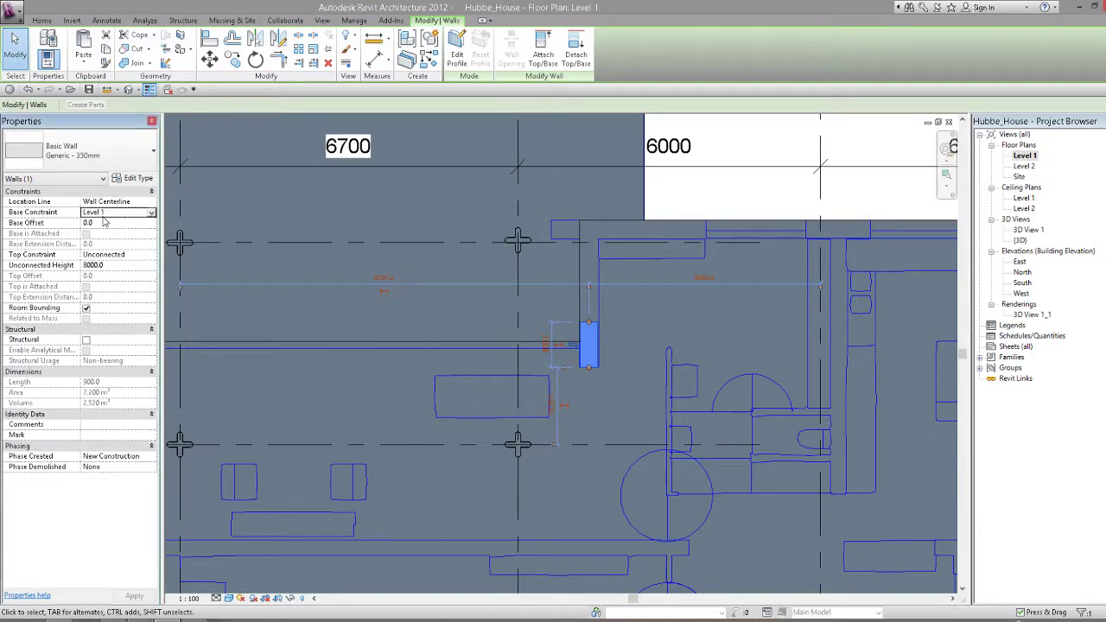
click(150, 254)
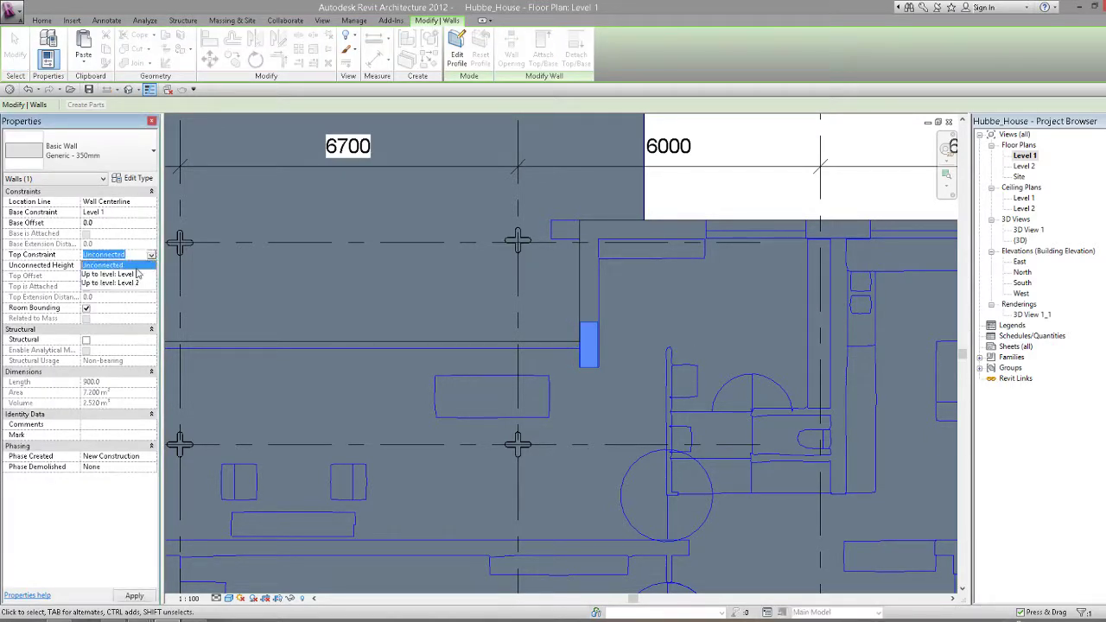
click(131, 283)
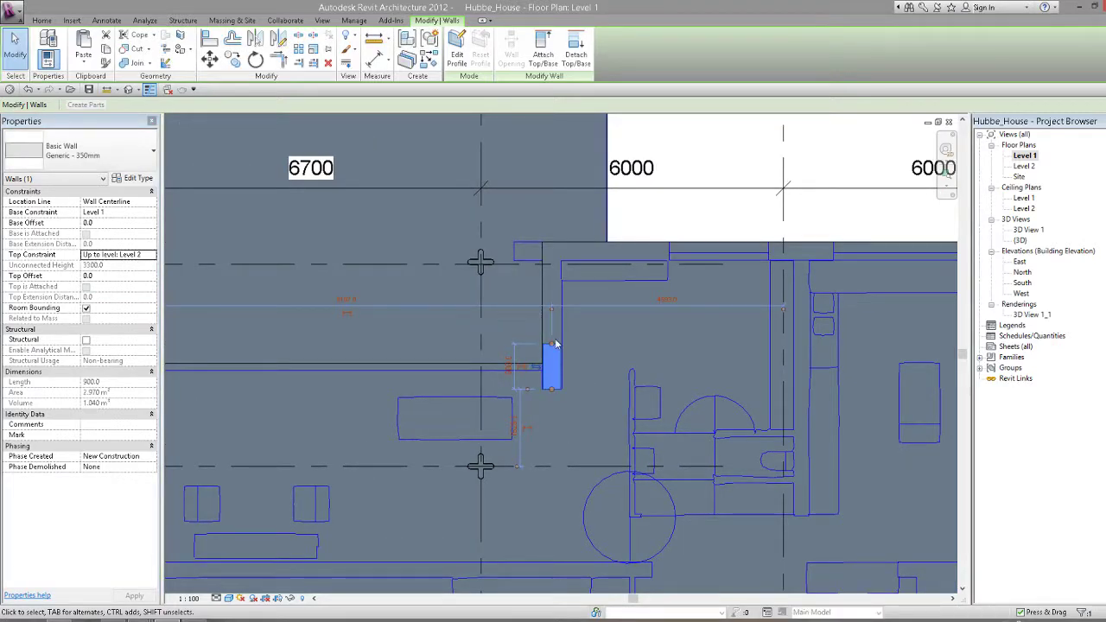
click(551, 293)
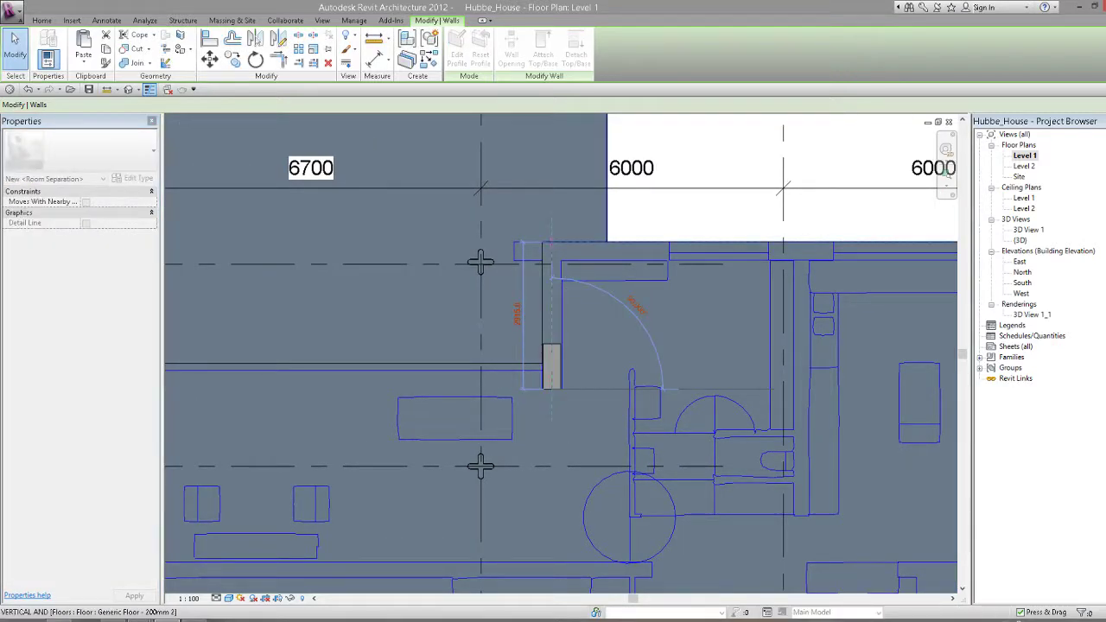
click(552, 268)
scroll(553, 156, up, 1)
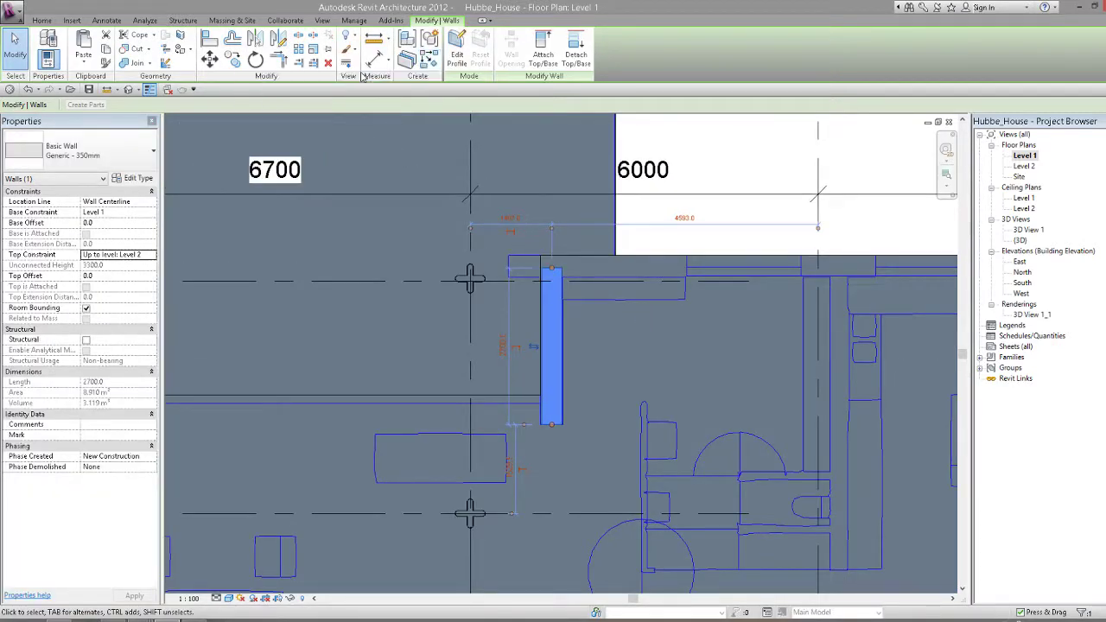
click(429, 59)
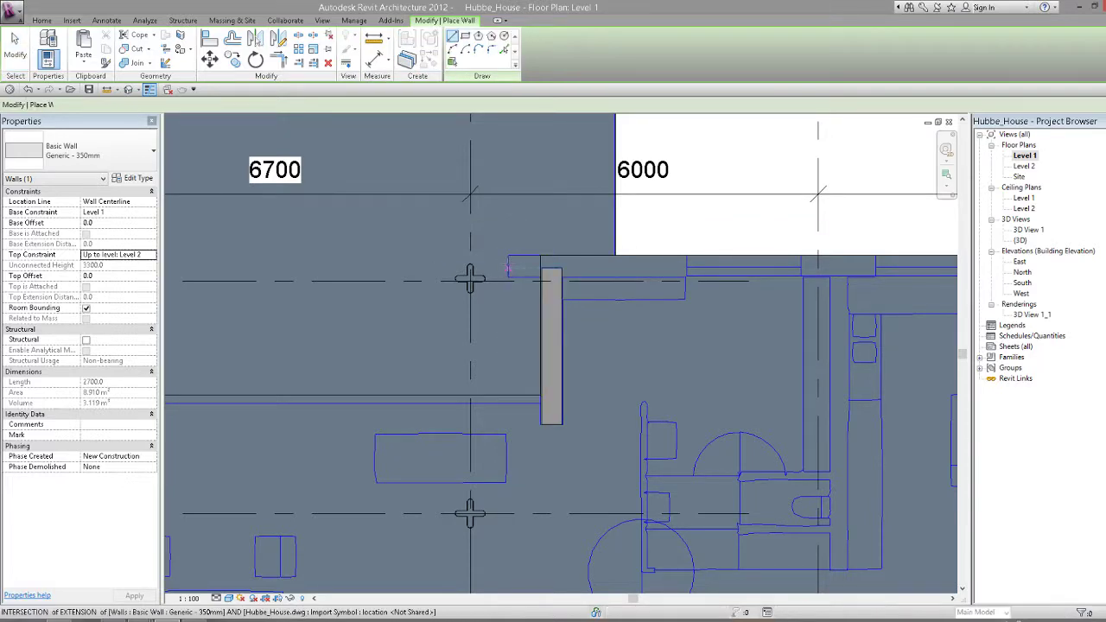
Place a horizontal wall across the top of the vertical wall.
click(692, 268)
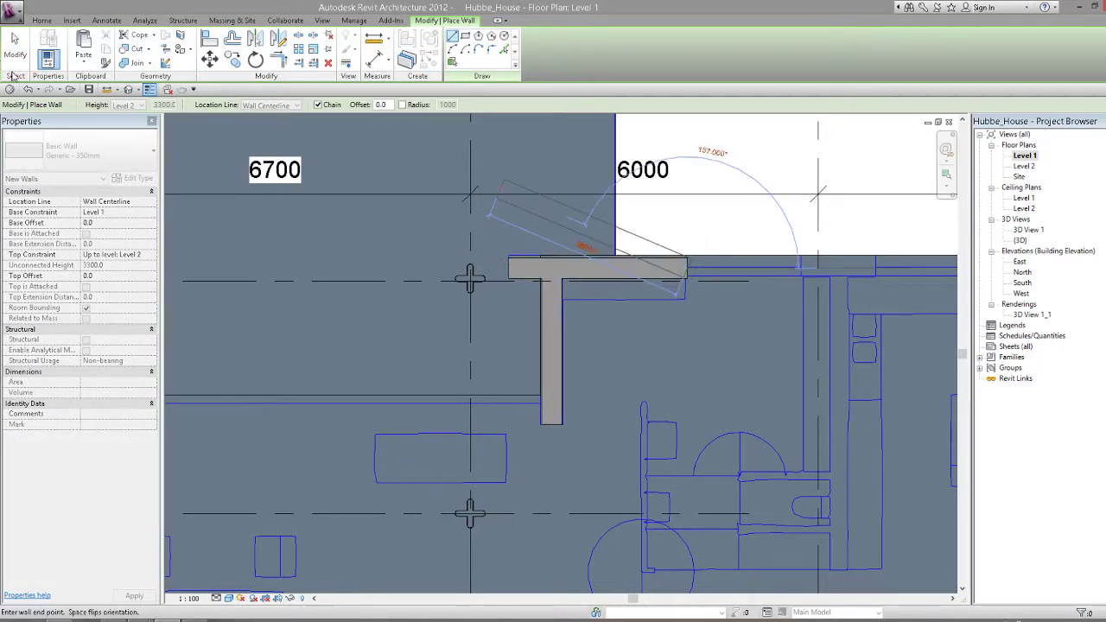
key(Escape)
key(Escape)
scroll(678, 212, up, 3)
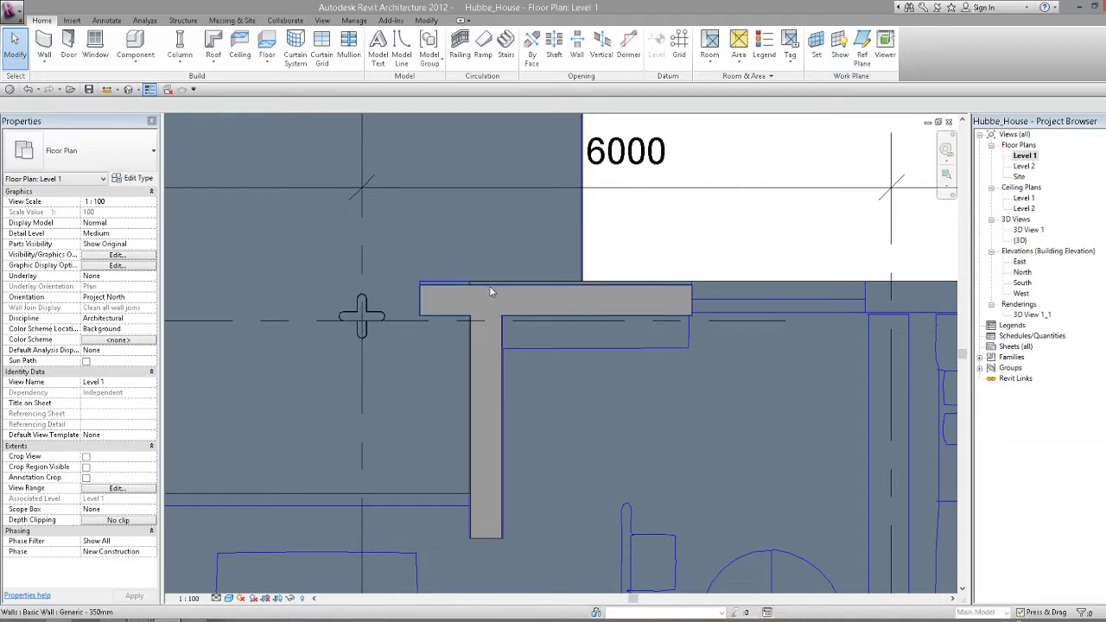
click(460, 285)
scroll(460, 283, up, 1)
click(460, 285)
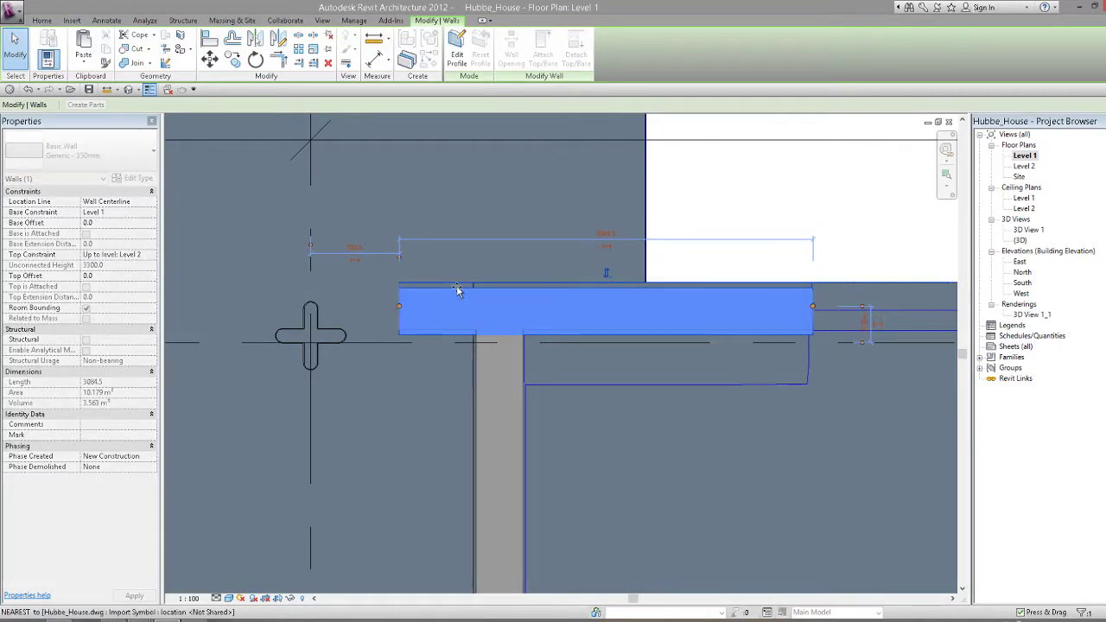
scroll(424, 299, down, 1)
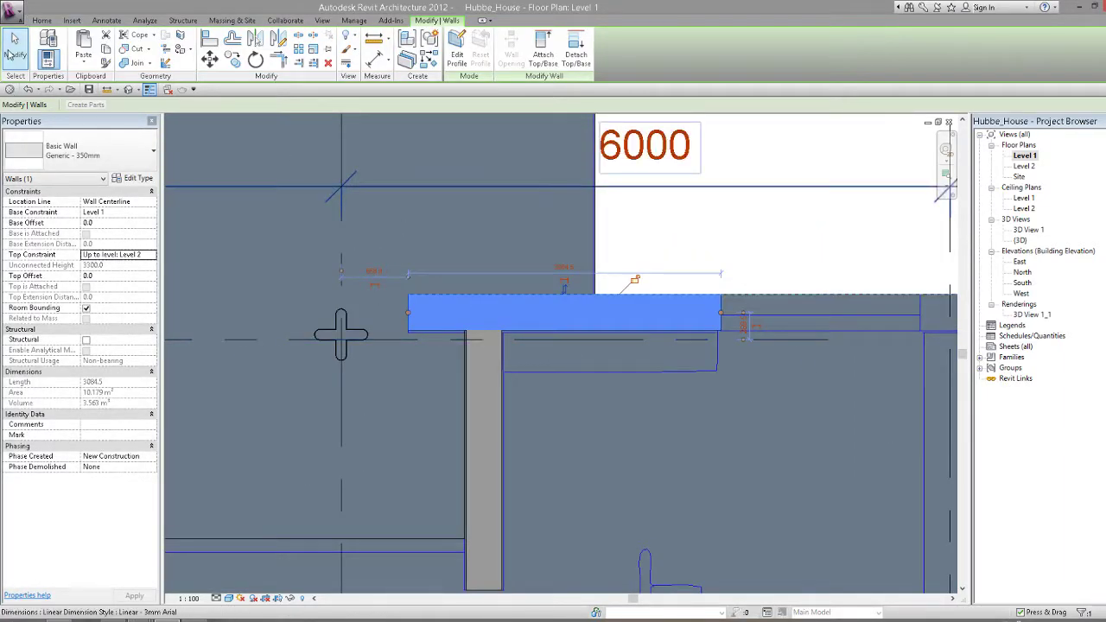
click(9, 54)
scroll(535, 265, down, 2)
scroll(565, 306, down, 1)
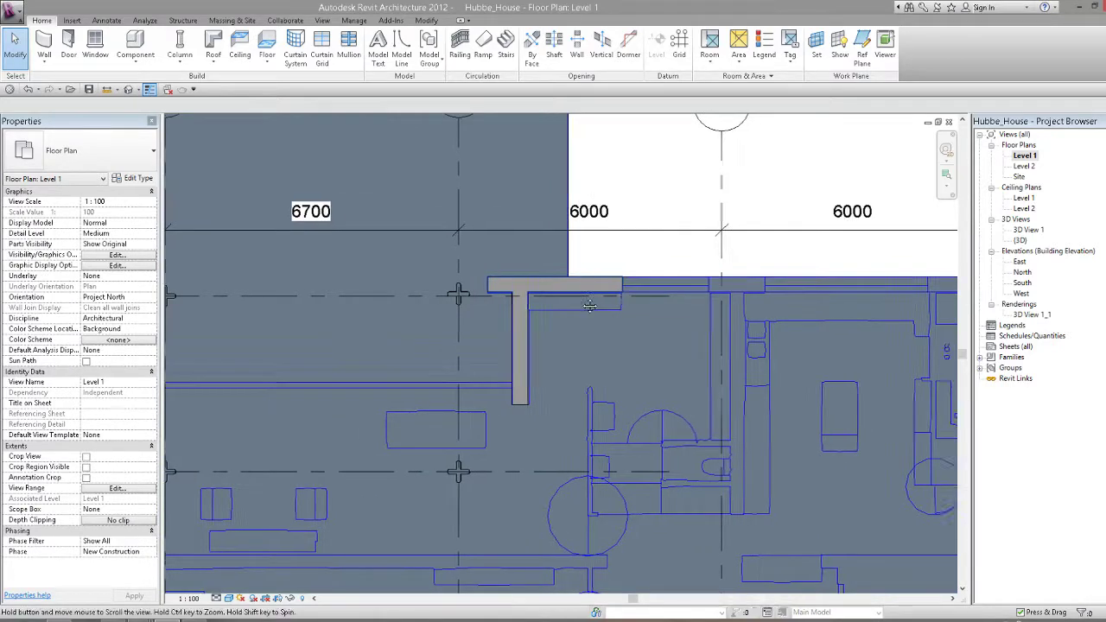
scroll(589, 305, up, 2)
Stretch the top horizontal wall's right end so it measures 3040.
click(484, 293)
scroll(604, 302, up, 1)
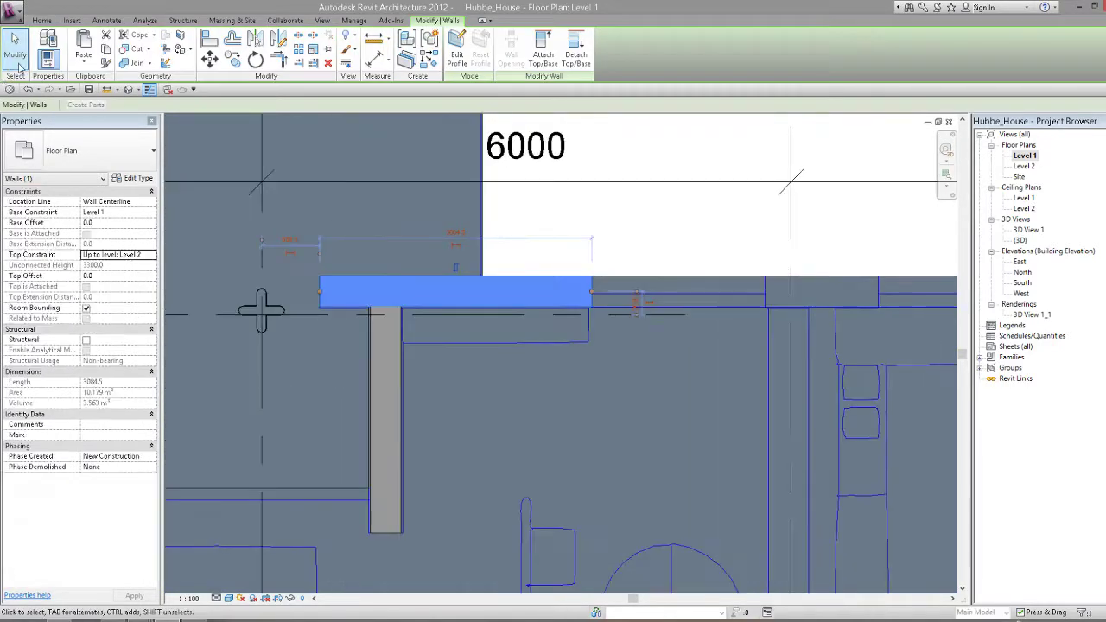
click(639, 313)
scroll(640, 312, up, 1)
click(563, 279)
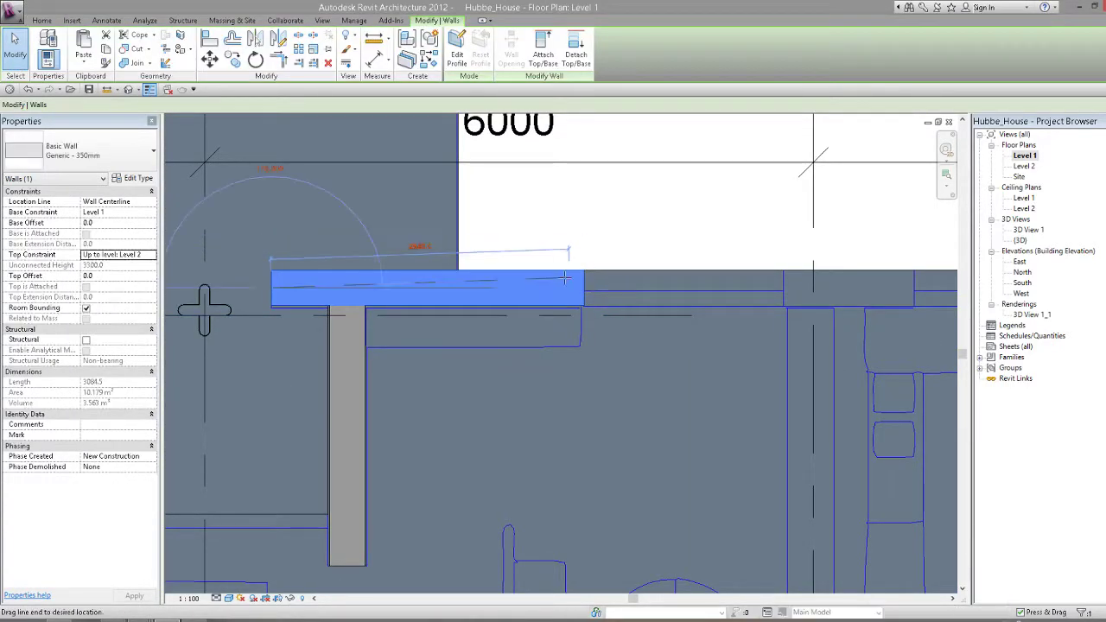
drag(564, 278, 577, 286)
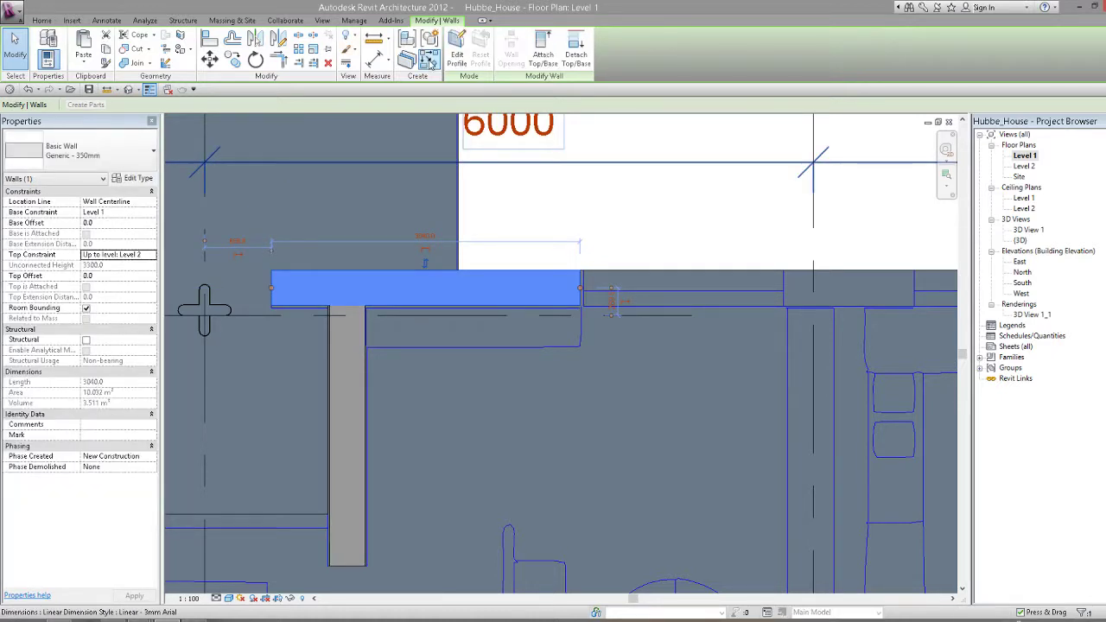
Add a short 1288.1 wall segment along the plan's top edge using Create Similar (CS).
key(c)
key(s)
click(783, 289)
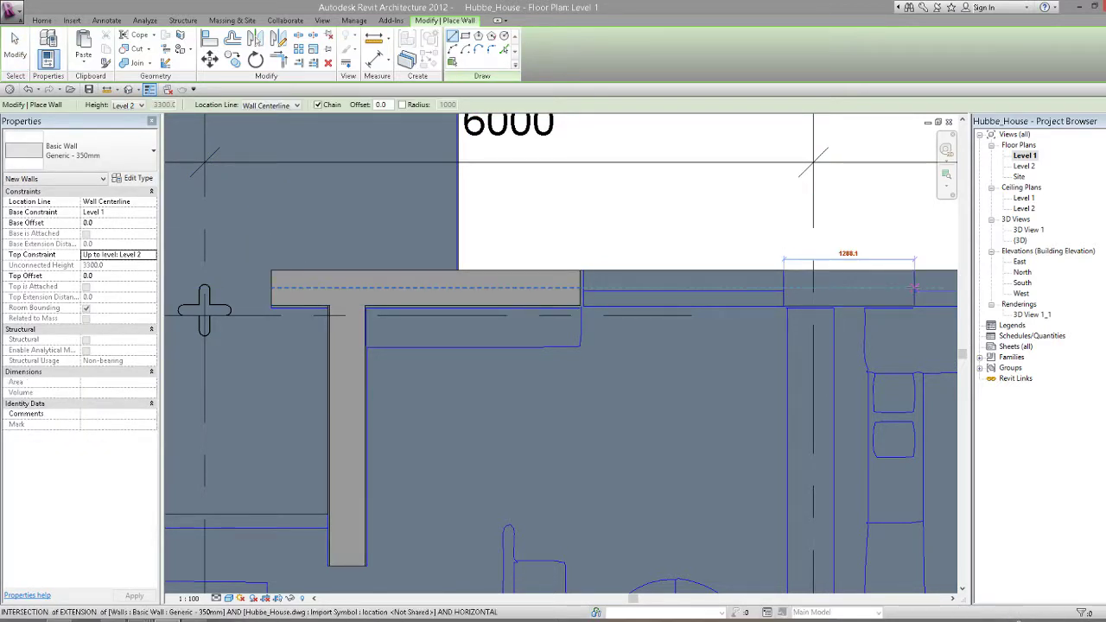
click(913, 287)
middle_drag(913, 288, 620, 345)
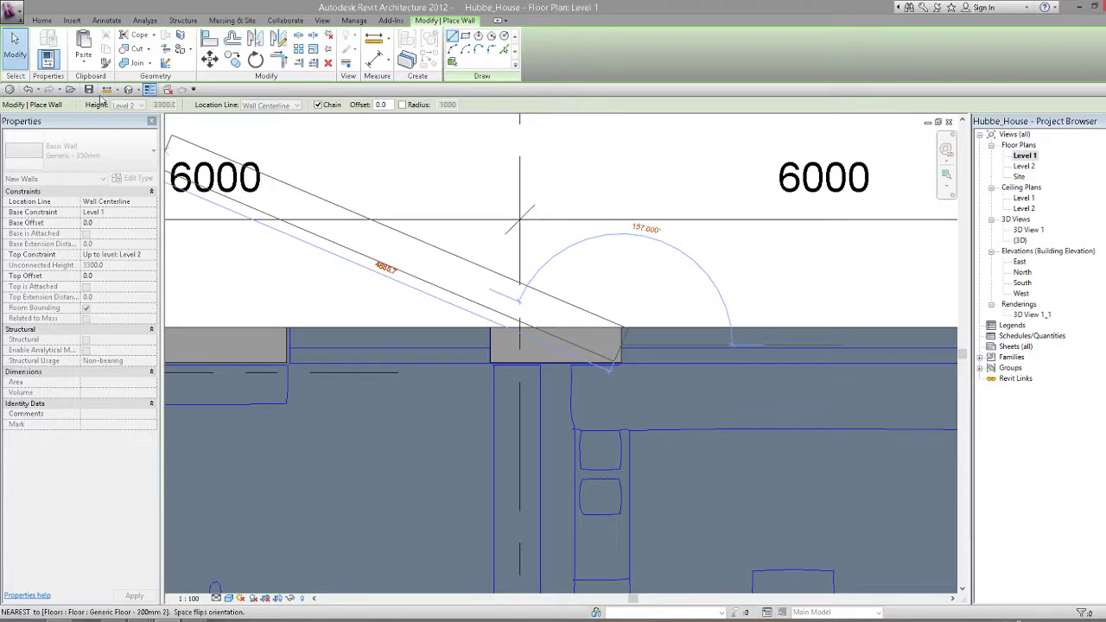
key(Escape)
key(Escape)
click(590, 362)
middle_drag(764, 372, 484, 375)
scroll(484, 375, down, 2)
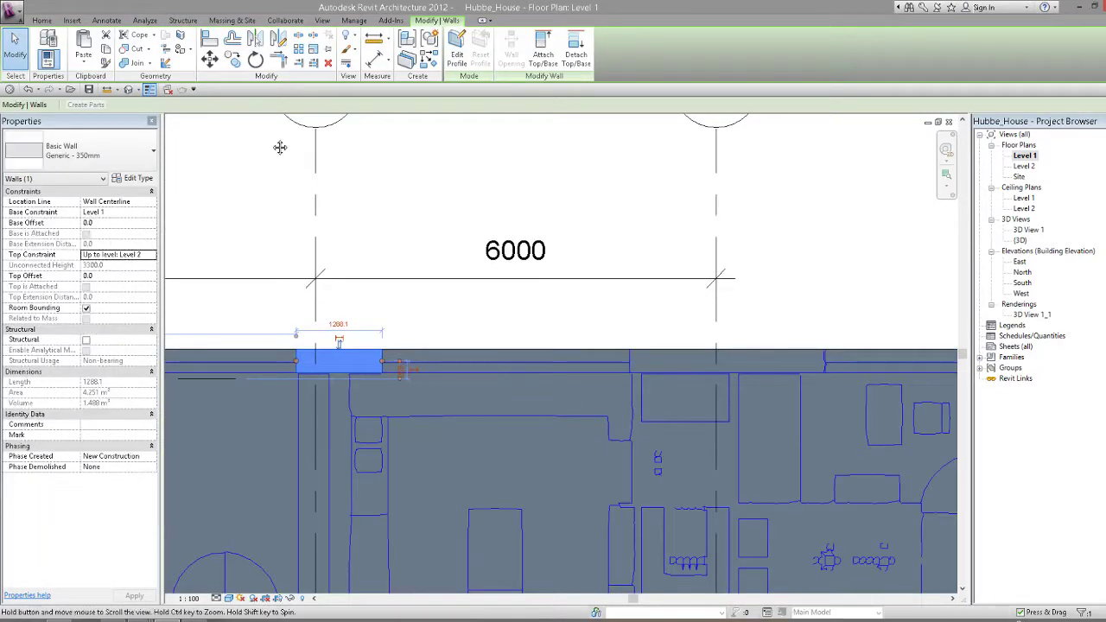
scroll(280, 147, up, 1)
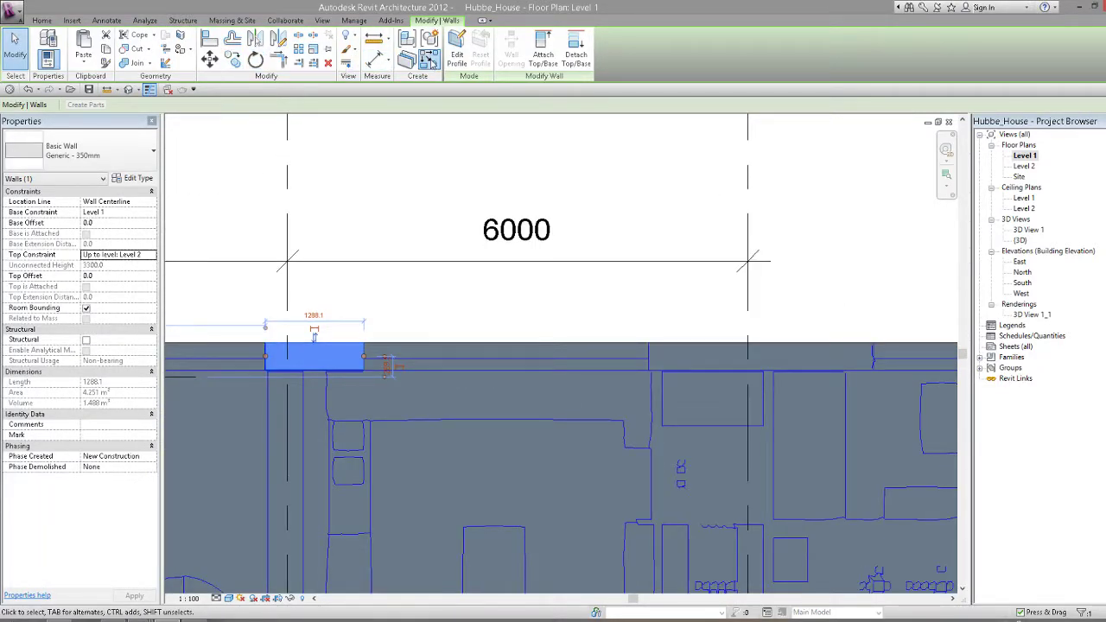
Place another same-type wall segment along the top edge near grid lines 6 and 7.
click(429, 57)
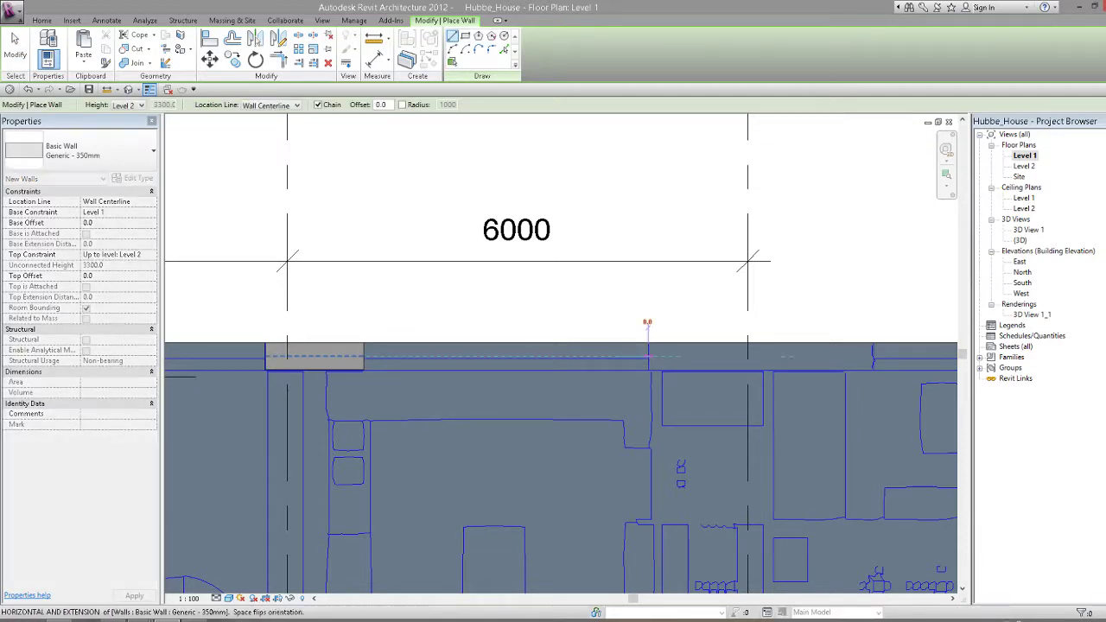
click(872, 355)
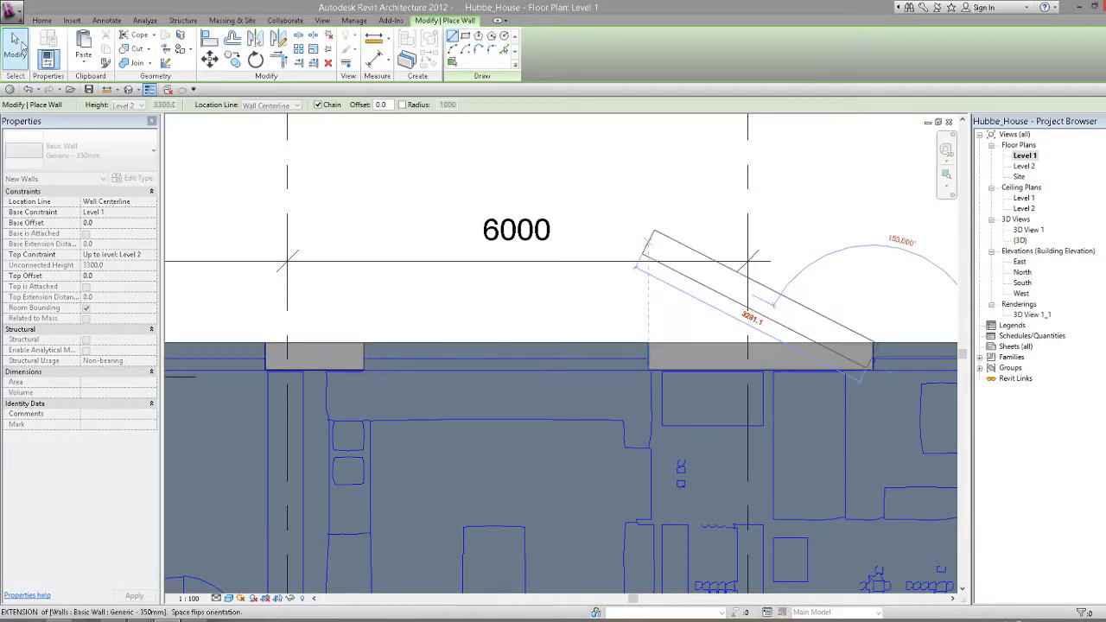
key(Escape)
key(Escape)
mouse_move(884, 306)
middle_down()
mouse_move(538, 270)
mouse_move(596, 285)
middle_up()
scroll(518, 277, down, 1)
click(467, 306)
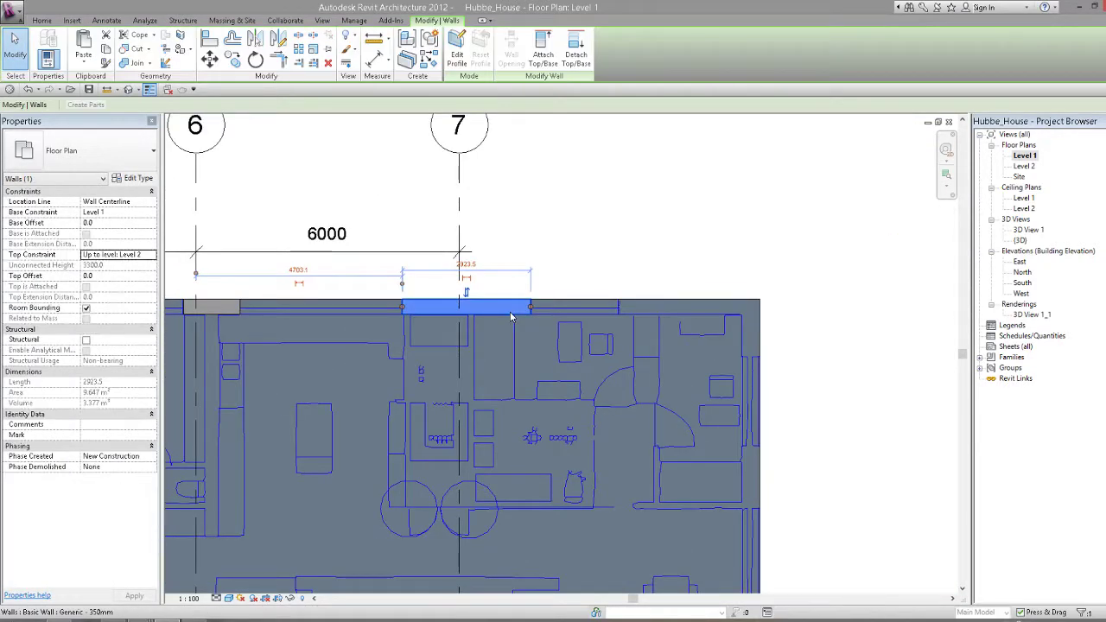
Draw a wall to the top-right corner and down the plan's right-hand side.
click(429, 57)
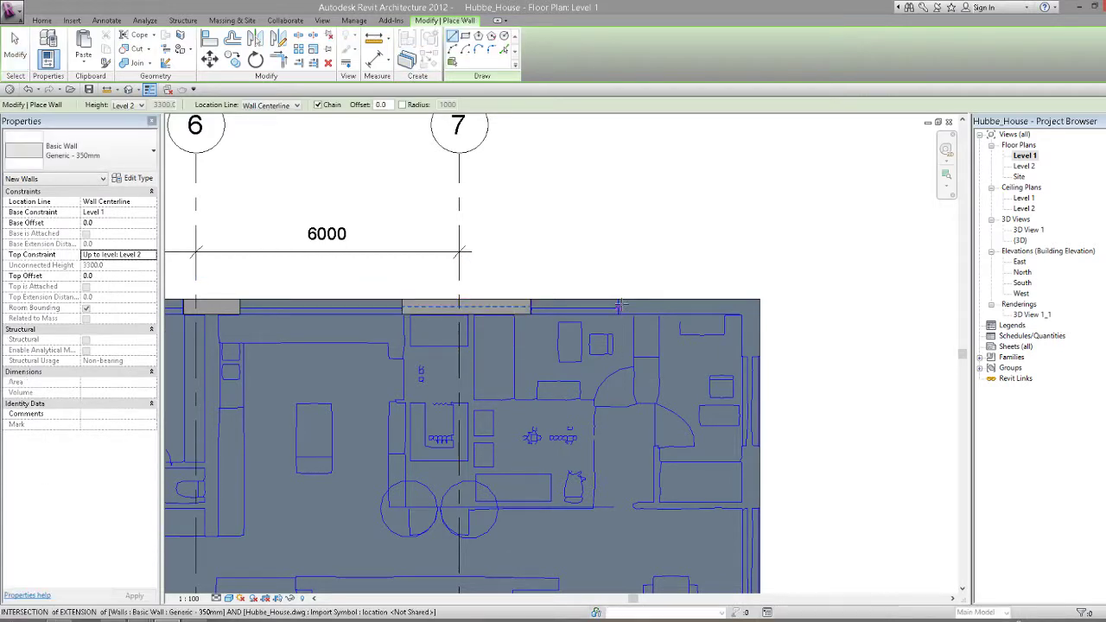
scroll(753, 305, up, 2)
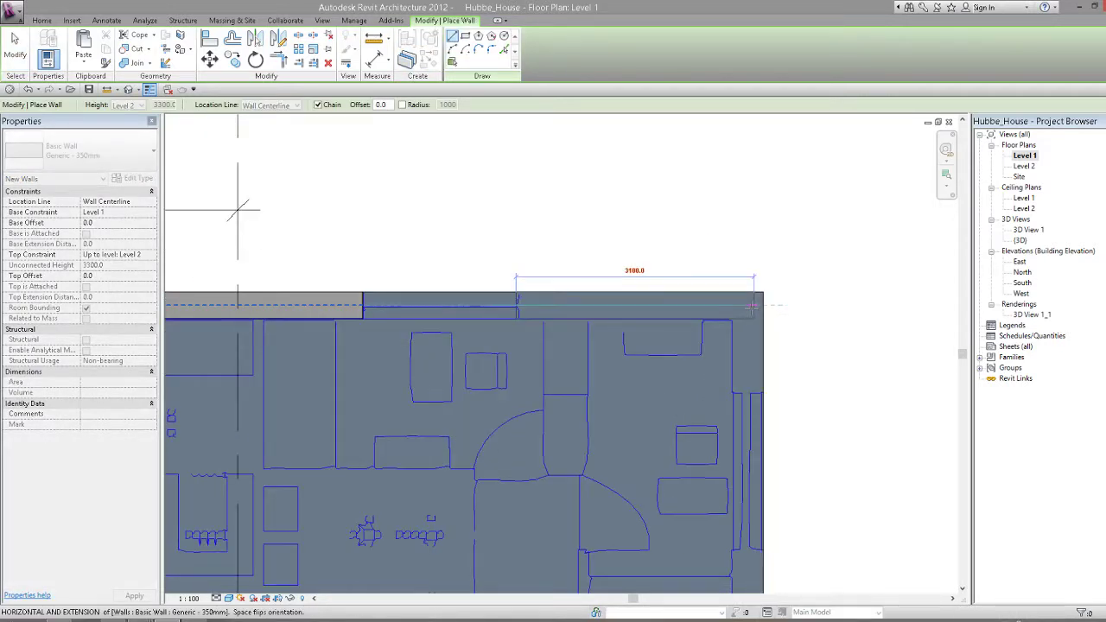
scroll(751, 305, up, 2)
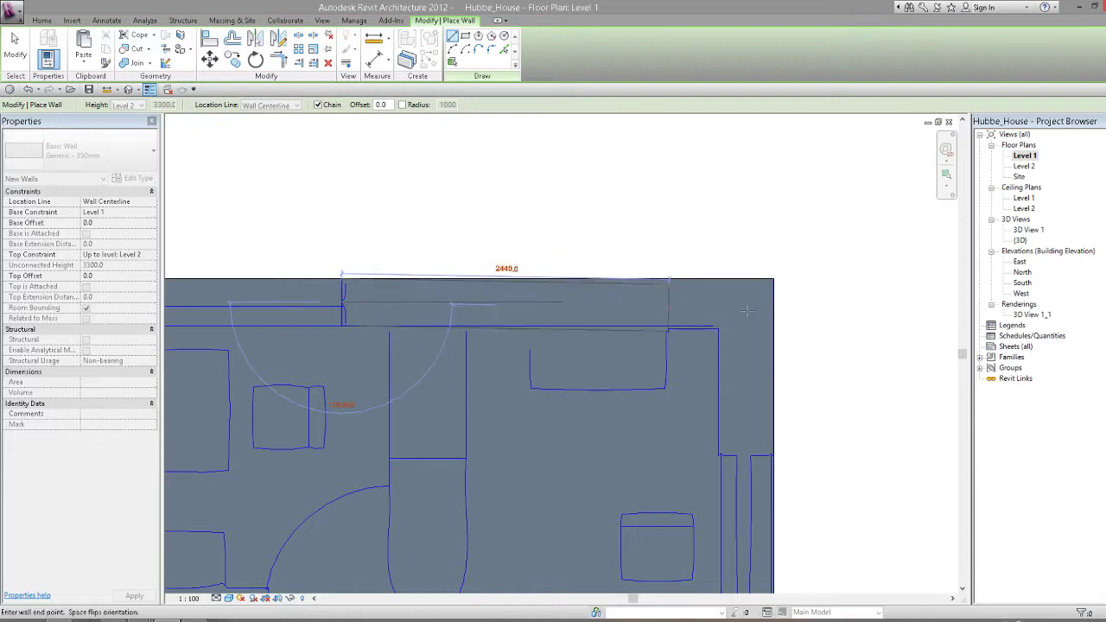
click(751, 304)
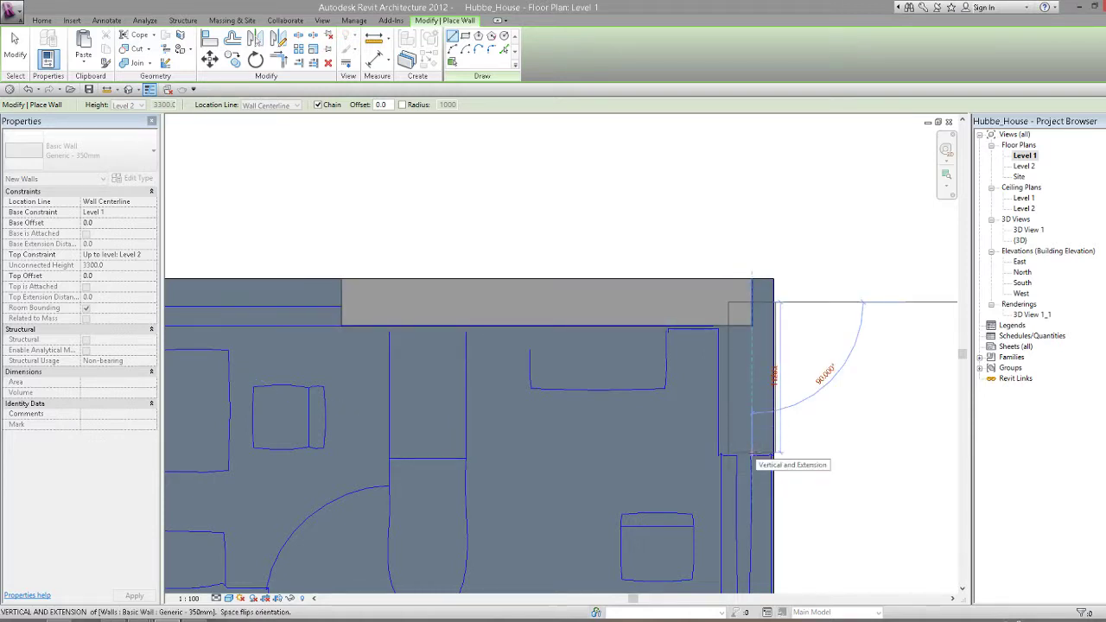
click(751, 453)
click(15, 47)
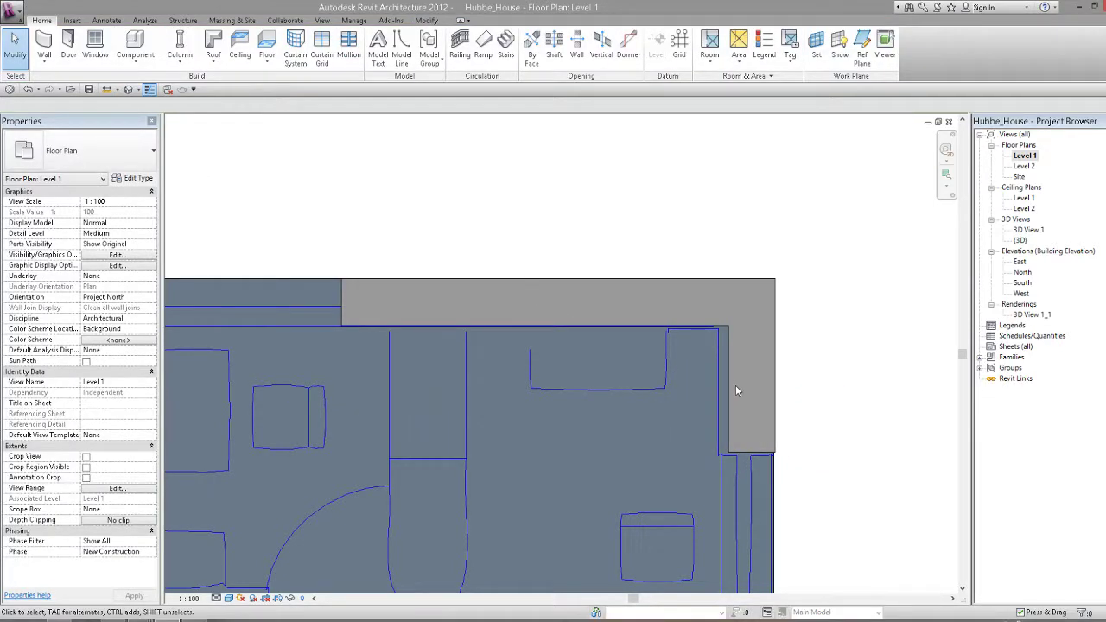
click(730, 354)
scroll(730, 354, up, 2)
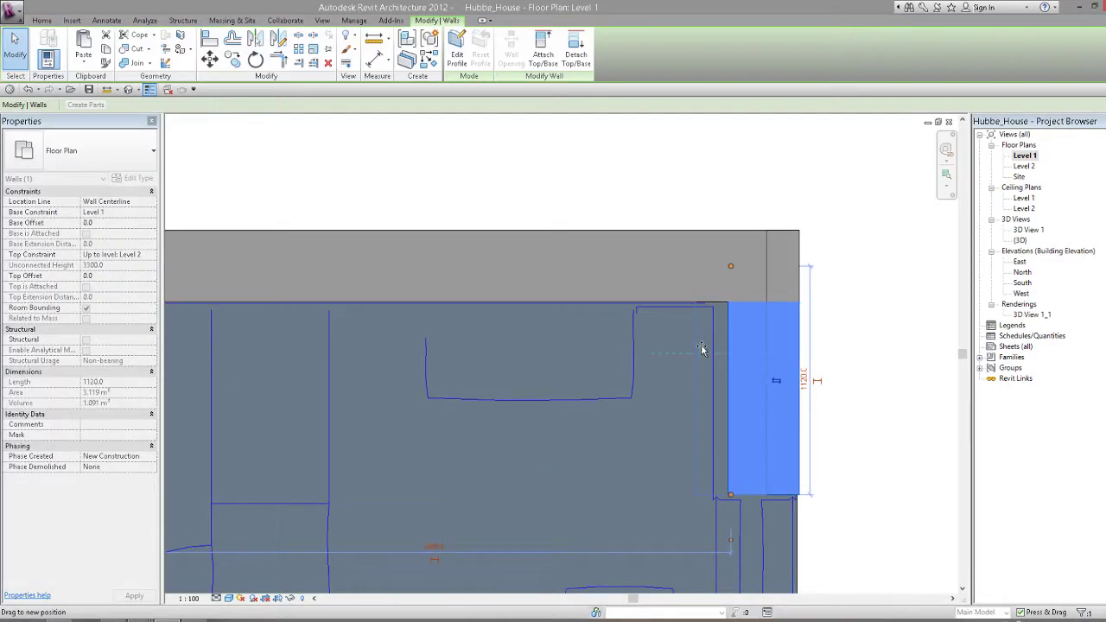
scroll(711, 346, down, 2)
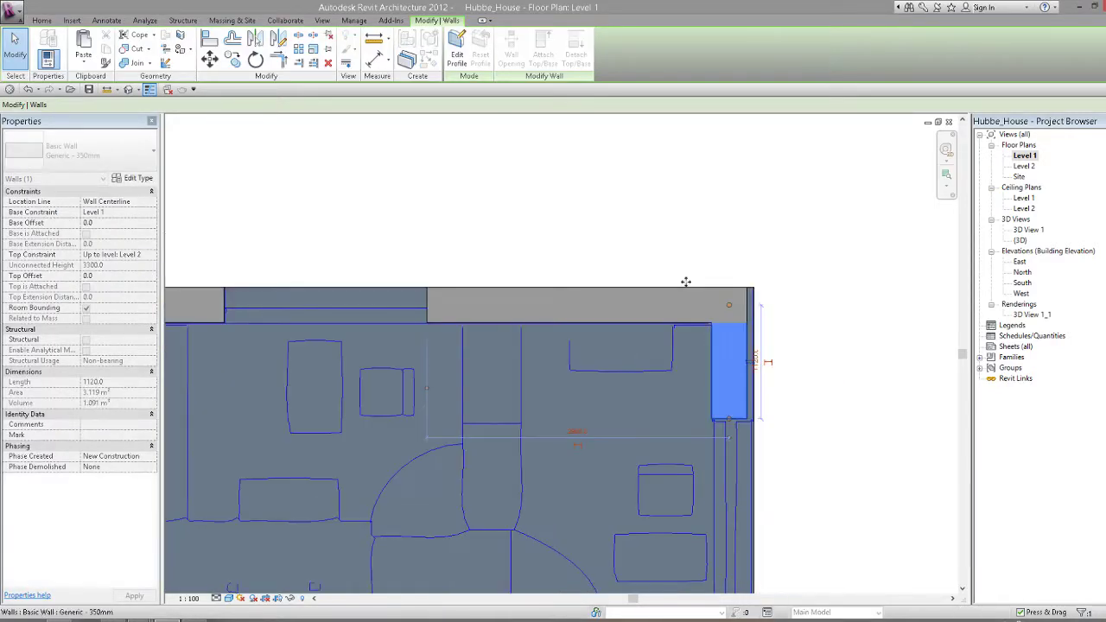
key(Escape)
scroll(725, 345, down, 1)
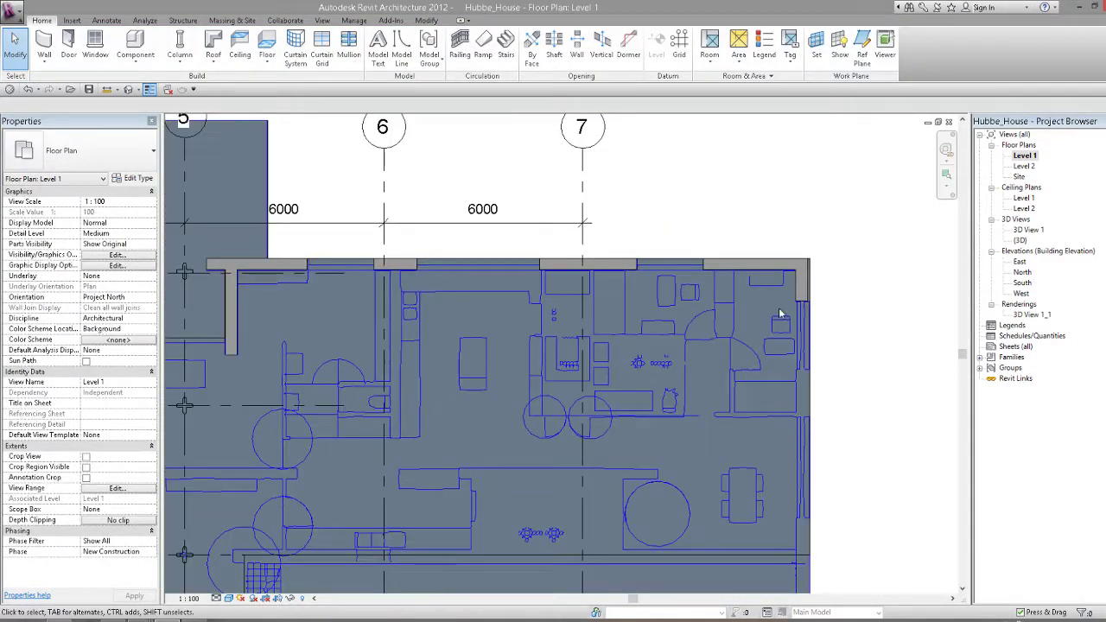
Select the 1120 mm right-edge wall, try Create Similar, then cancel it.
click(738, 289)
middle_drag(739, 289, 730, 290)
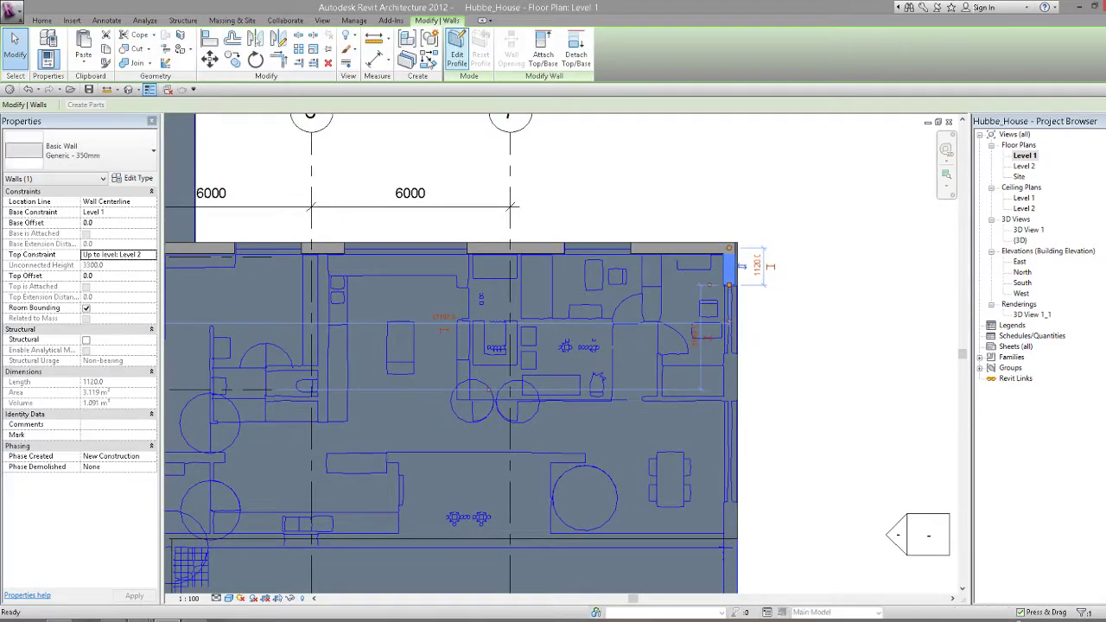
click(416, 62)
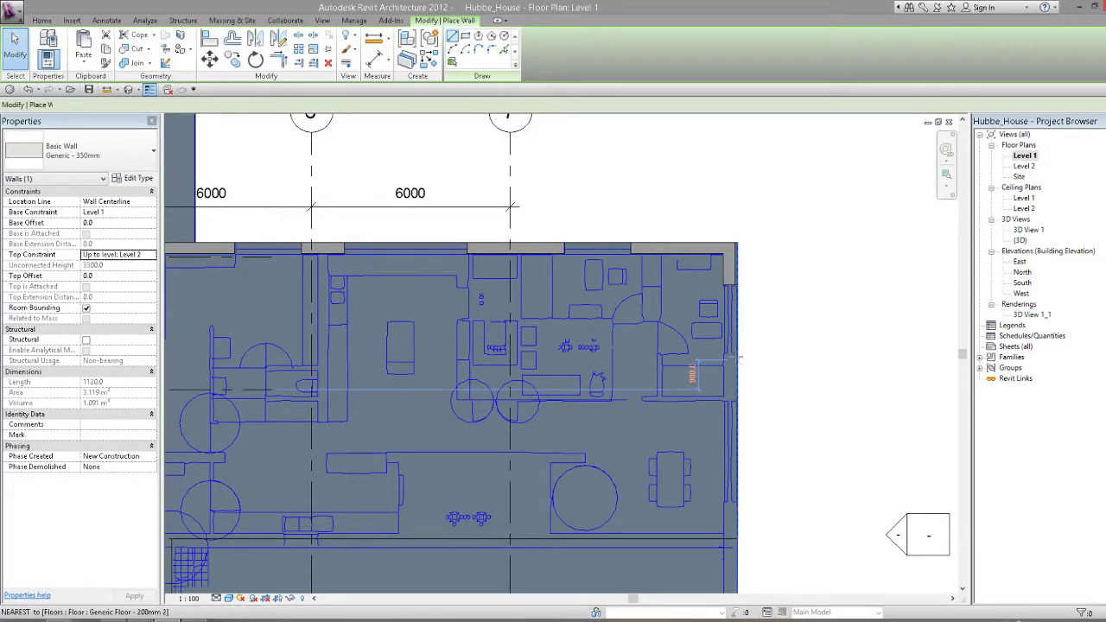
scroll(736, 354, up, 3)
click(740, 354)
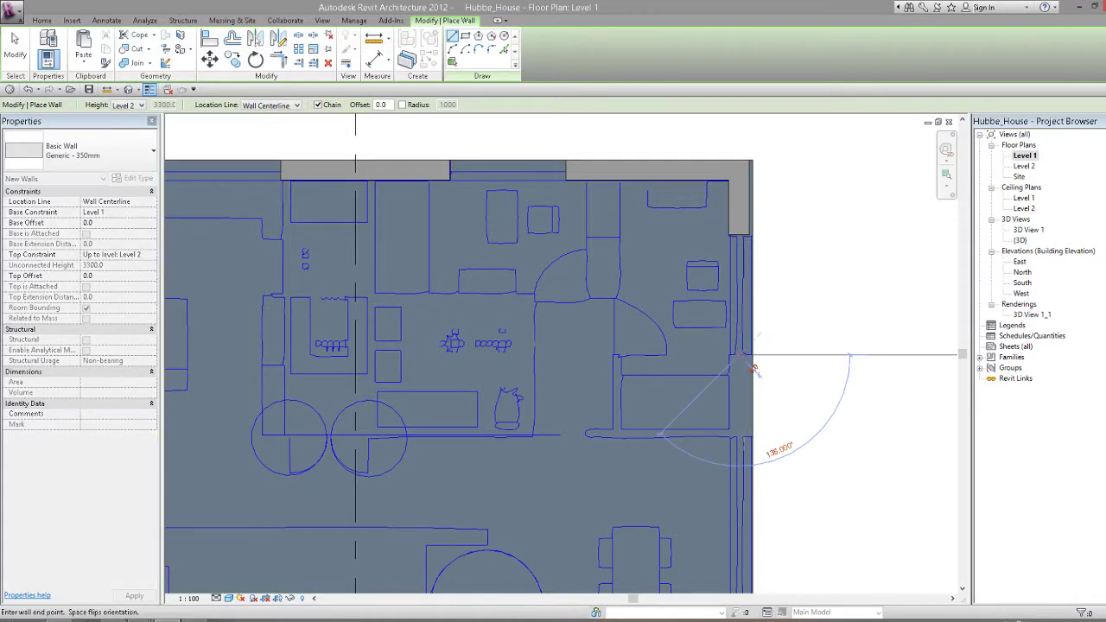
key(Escape)
key(Escape)
scroll(752, 225, down, 2)
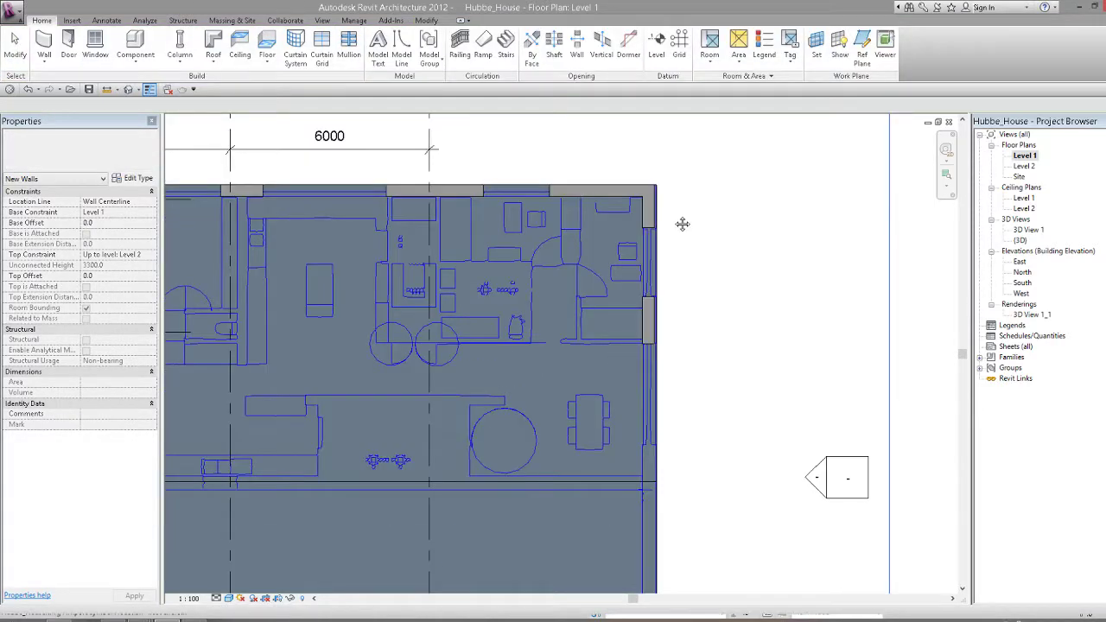
scroll(519, 173, down, 2)
Duplicate the 350mm wall type as Generic - 400mm with a 400 mm structure layer.
click(44, 60)
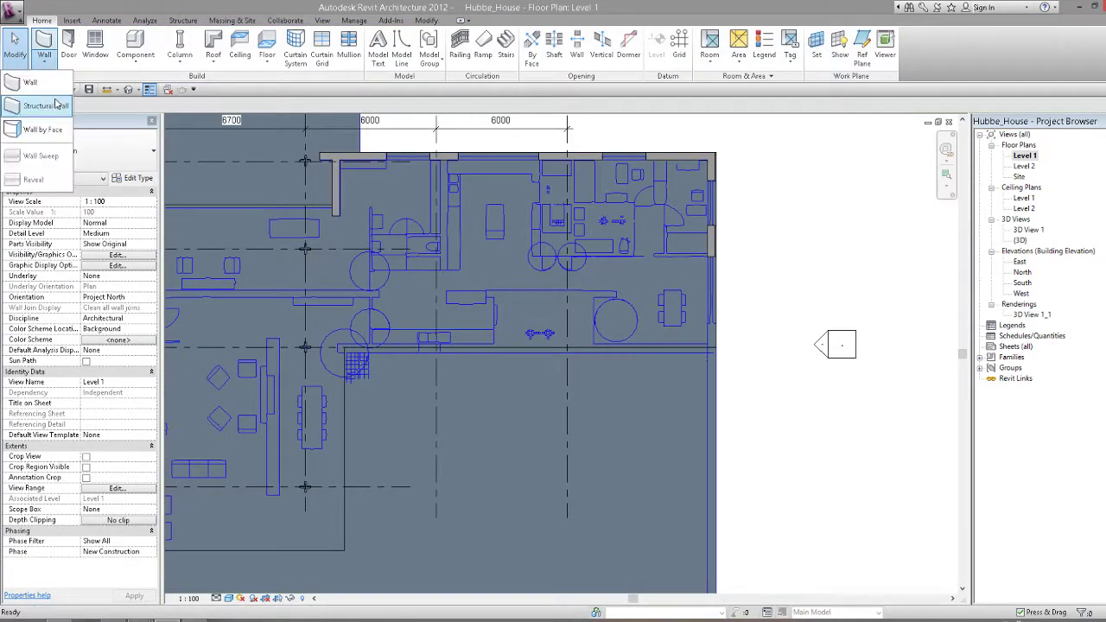
click(56, 87)
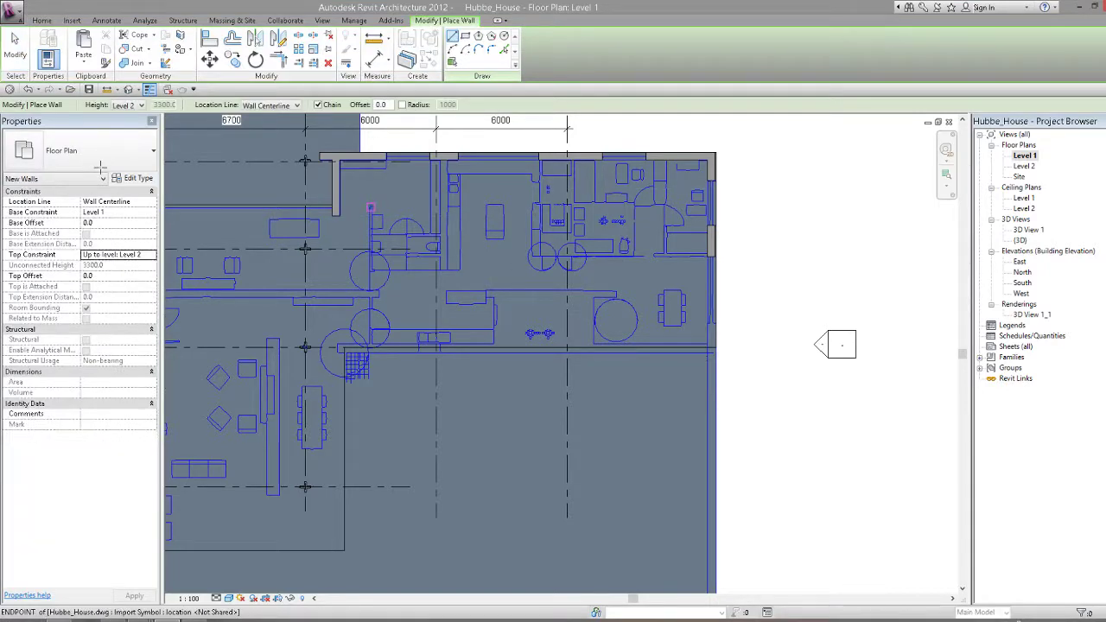
click(140, 181)
click(649, 188)
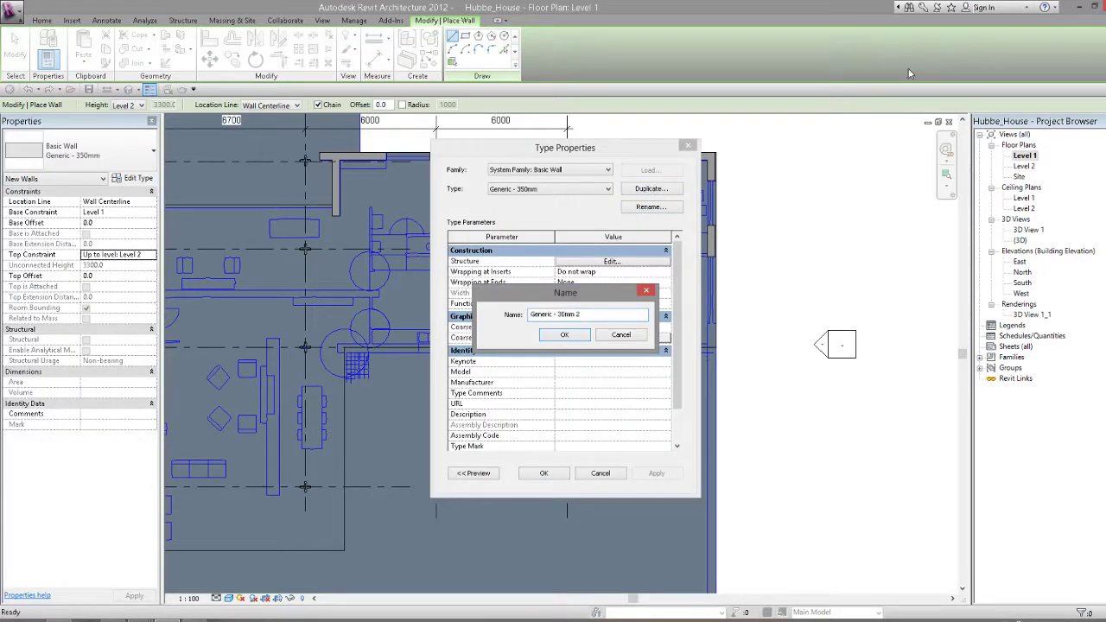
text(0)
click(570, 334)
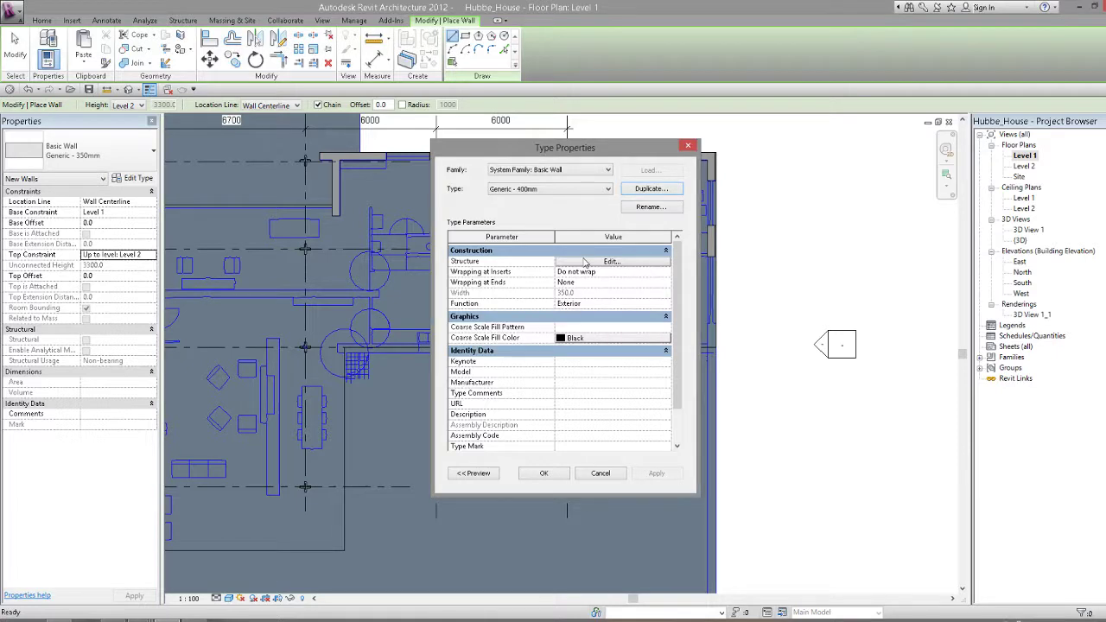
click(615, 261)
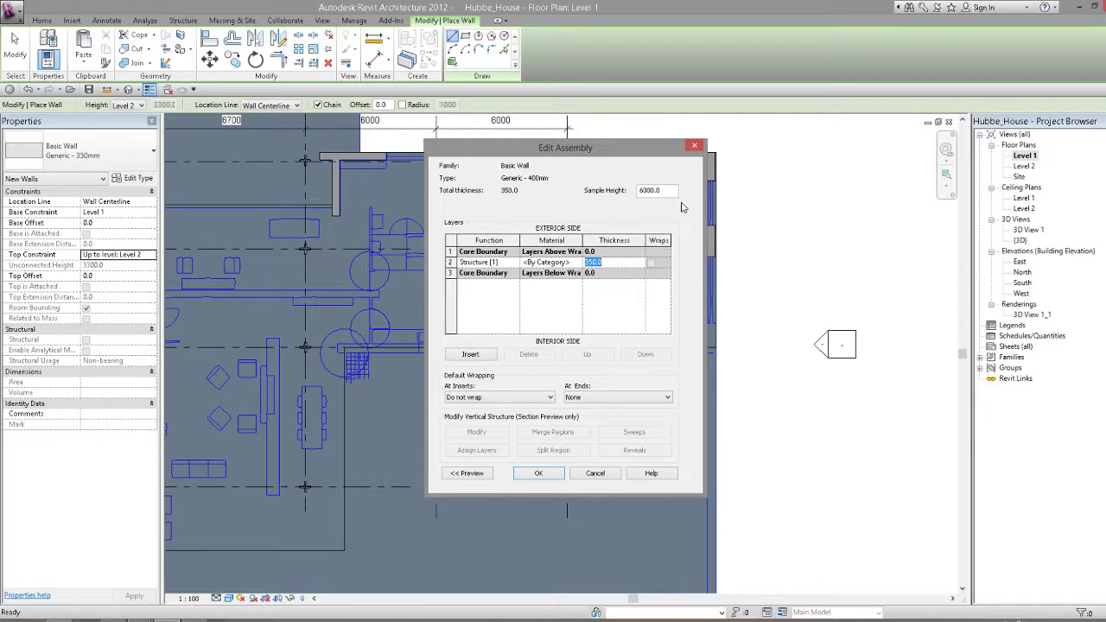
click(524, 473)
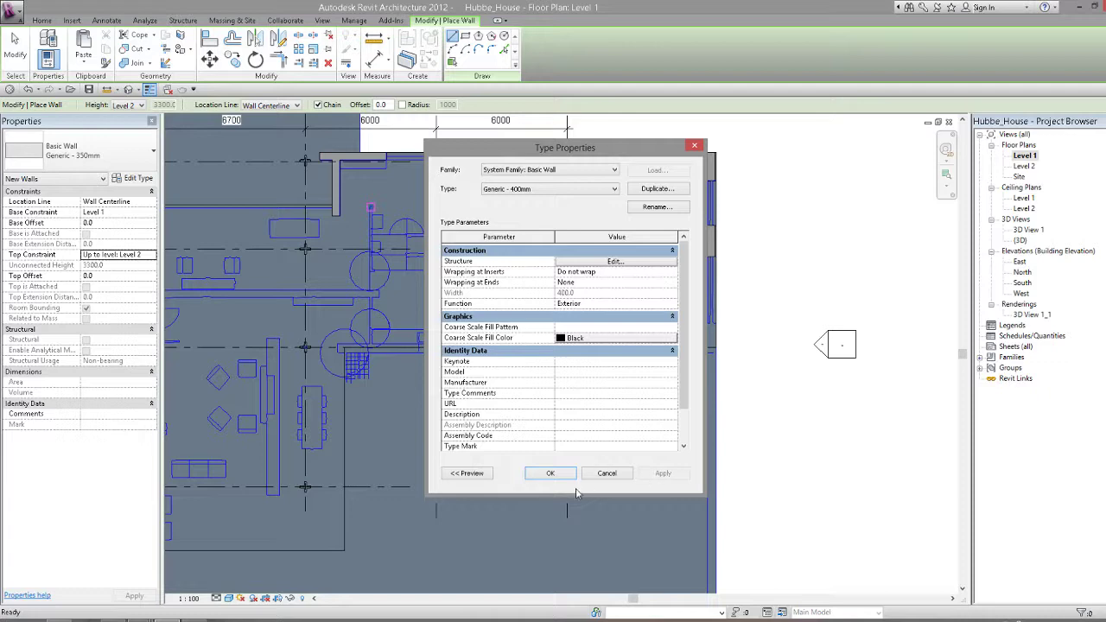
click(549, 474)
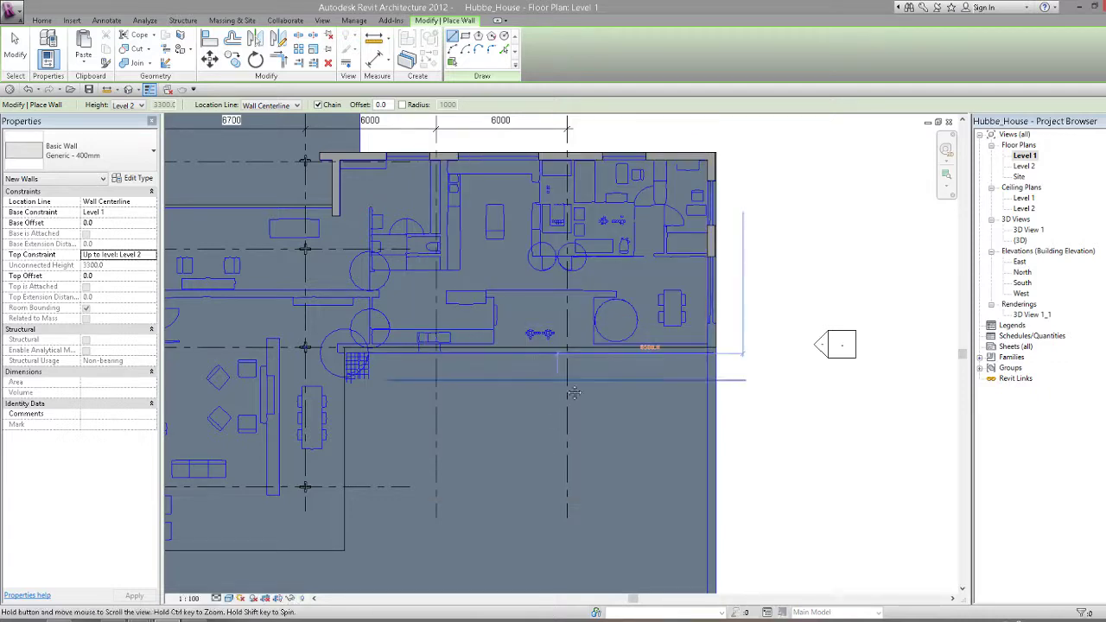
Finish the horizontal Generic - 400mm wall along the plan line and select it.
scroll(467, 345, up, 2)
scroll(463, 345, up, 3)
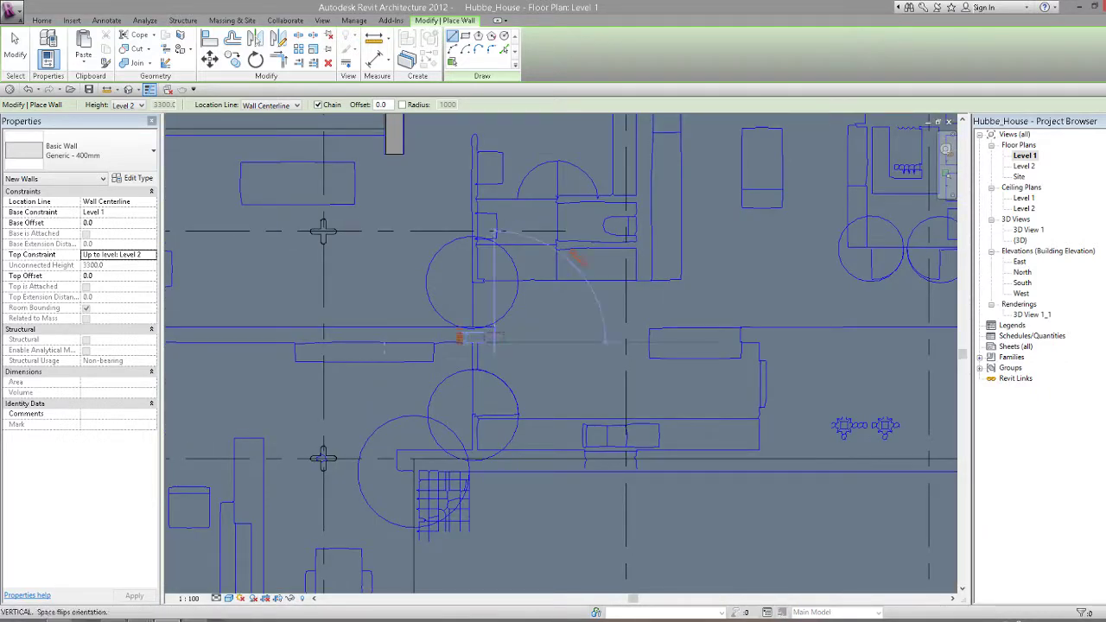
click(358, 341)
key(Escape)
key(Escape)
middle_drag(420, 284, 554, 292)
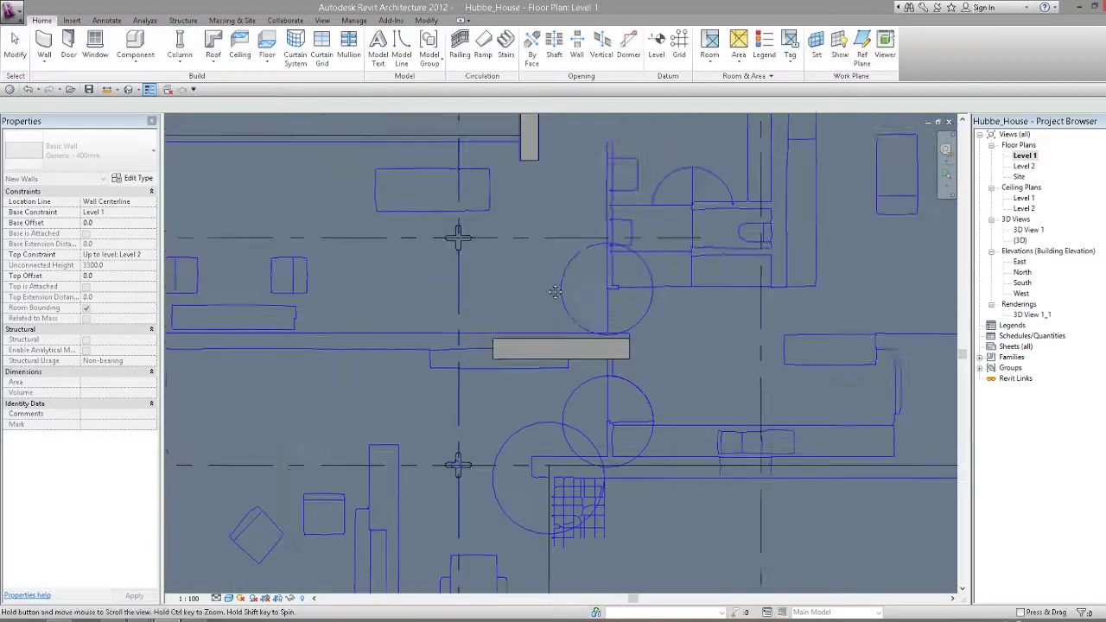
scroll(555, 292, down, 2)
click(678, 316)
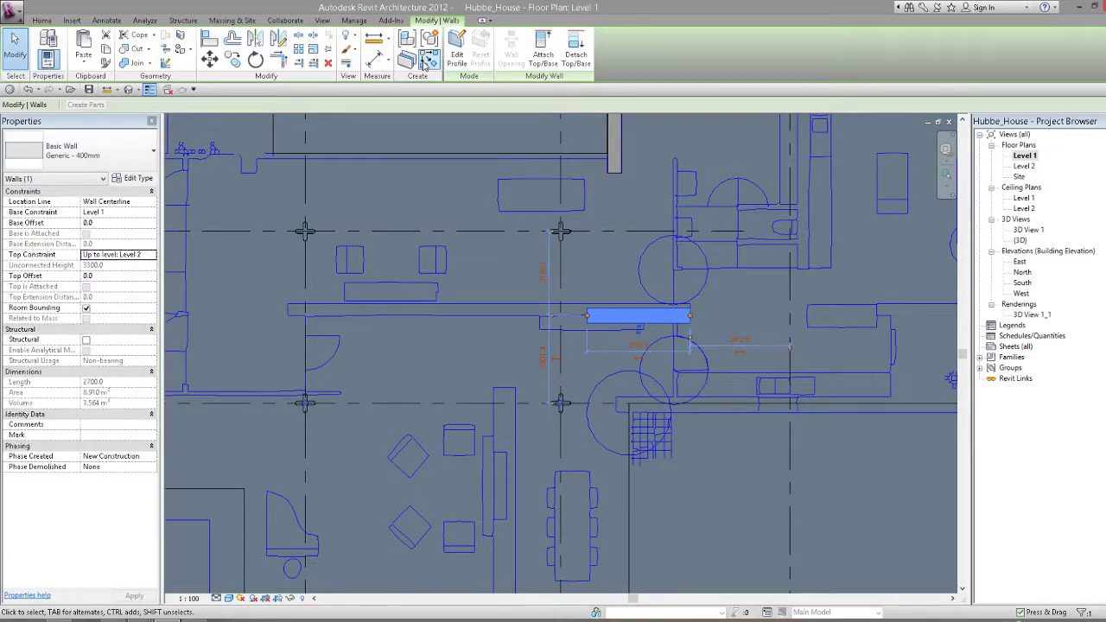
Draw a centred 1660.9 mm vertical 400mm wall beside the living-area seating and nudge it right.
click(426, 60)
middle_drag(494, 389, 523, 249)
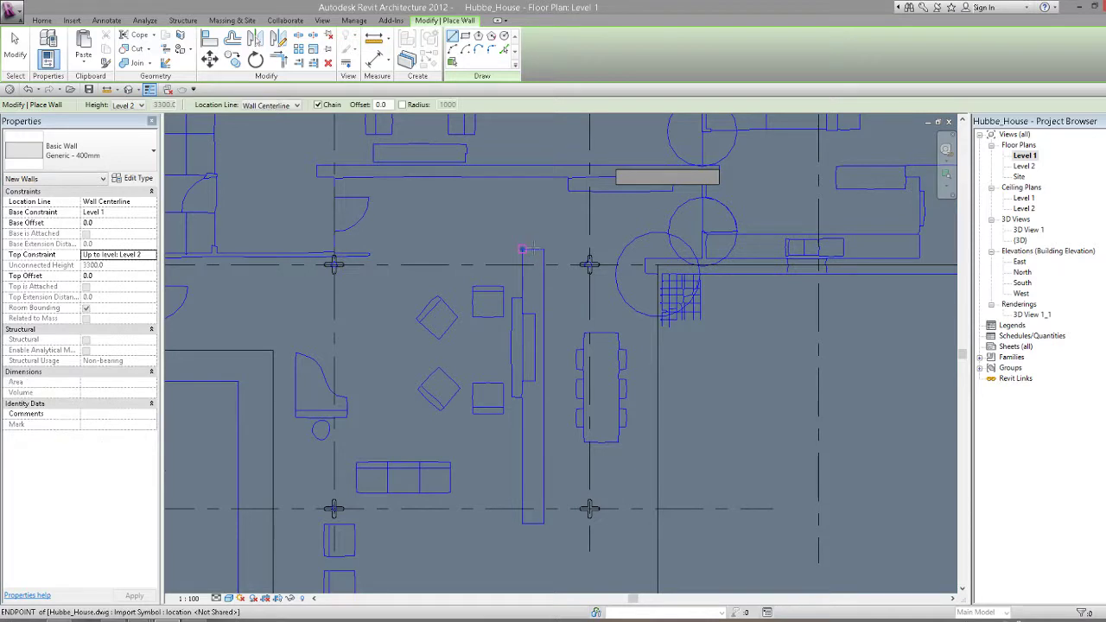
scroll(528, 251, up, 2)
click(299, 105)
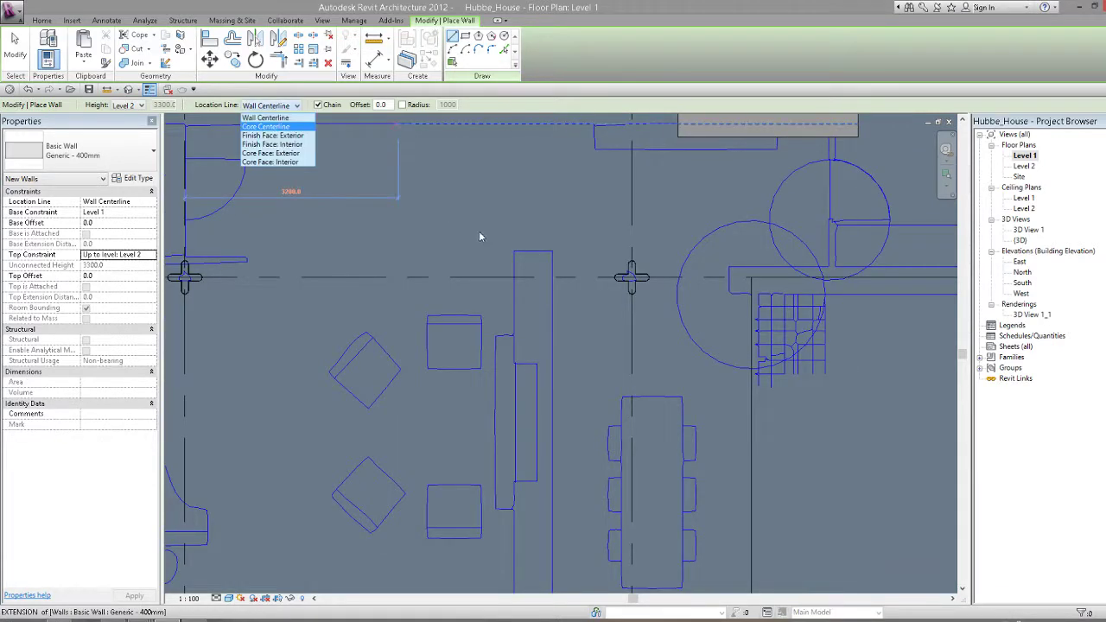
click(533, 252)
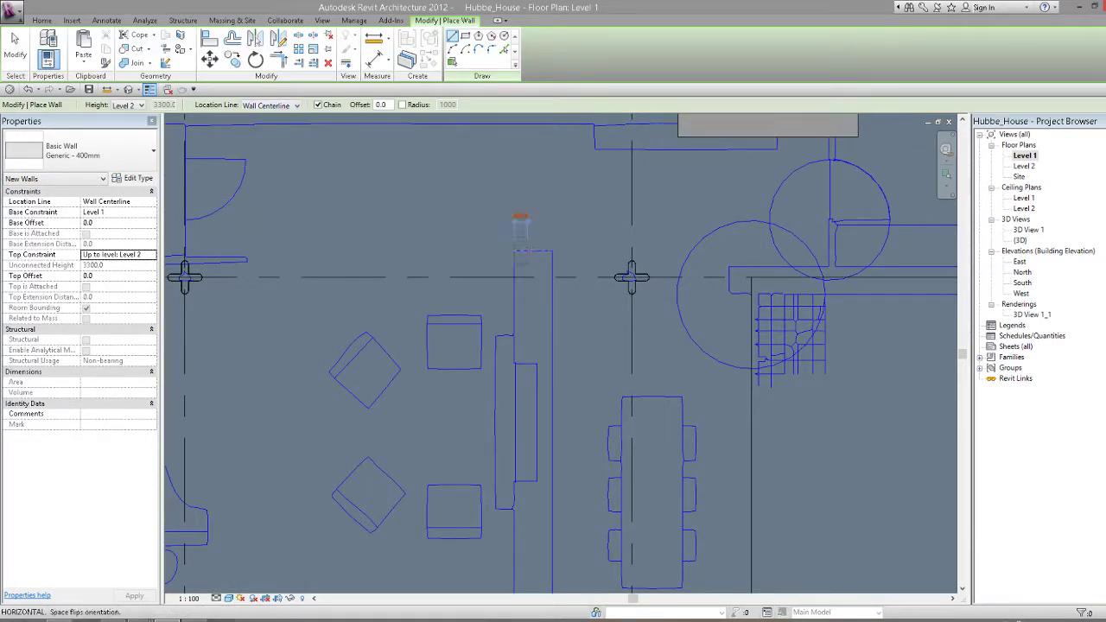
click(537, 399)
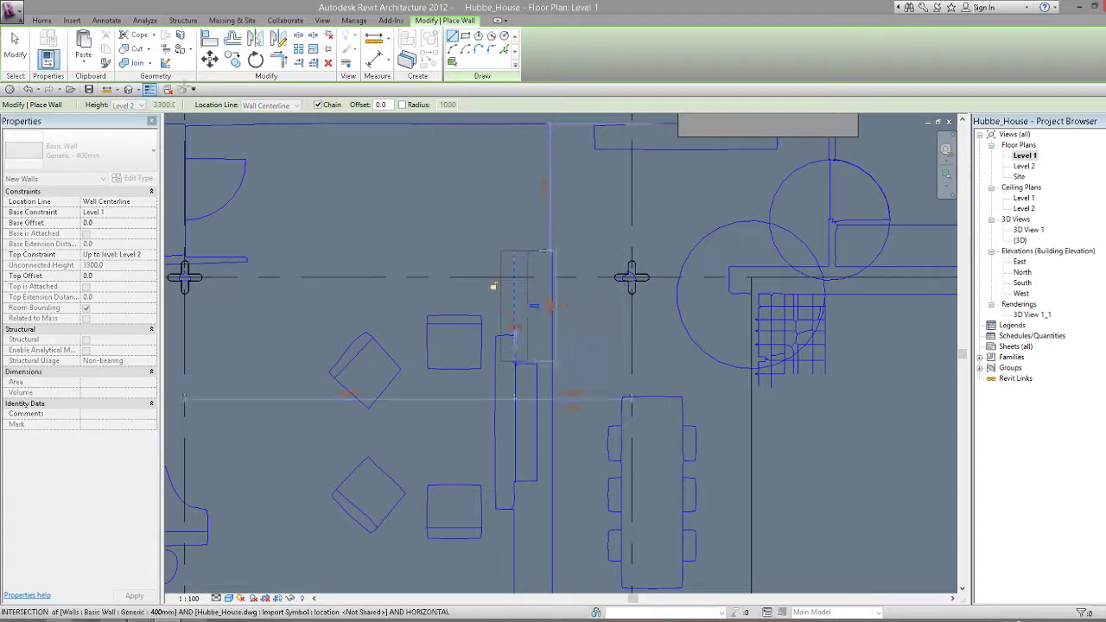
click(516, 253)
key(Escape)
key(Escape)
scroll(475, 201, up, 1)
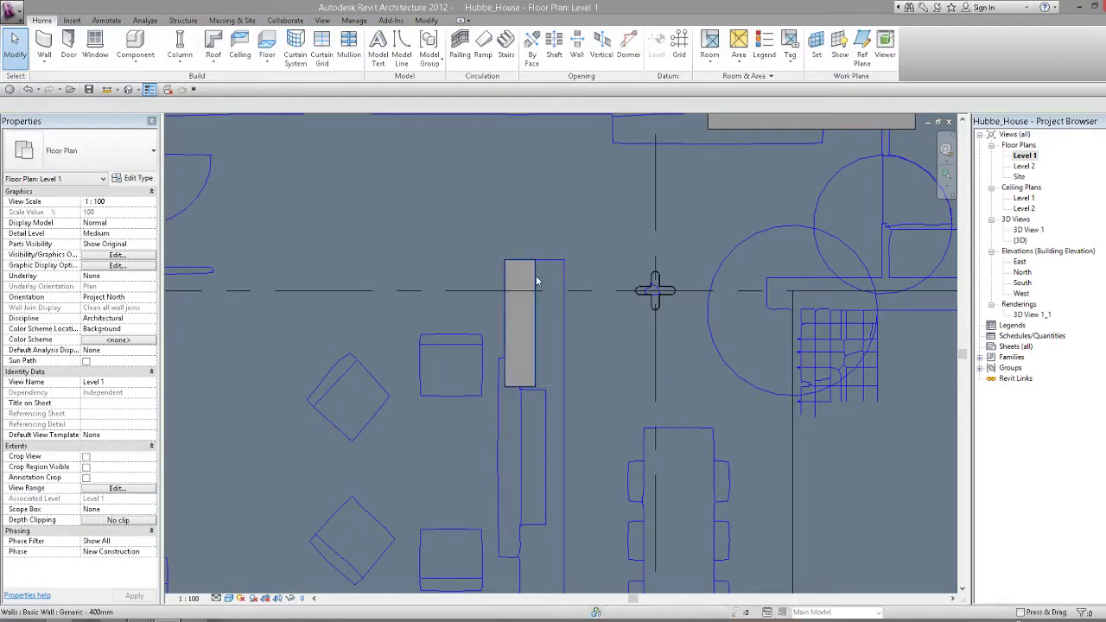
click(536, 281)
drag(531, 298, 588, 301)
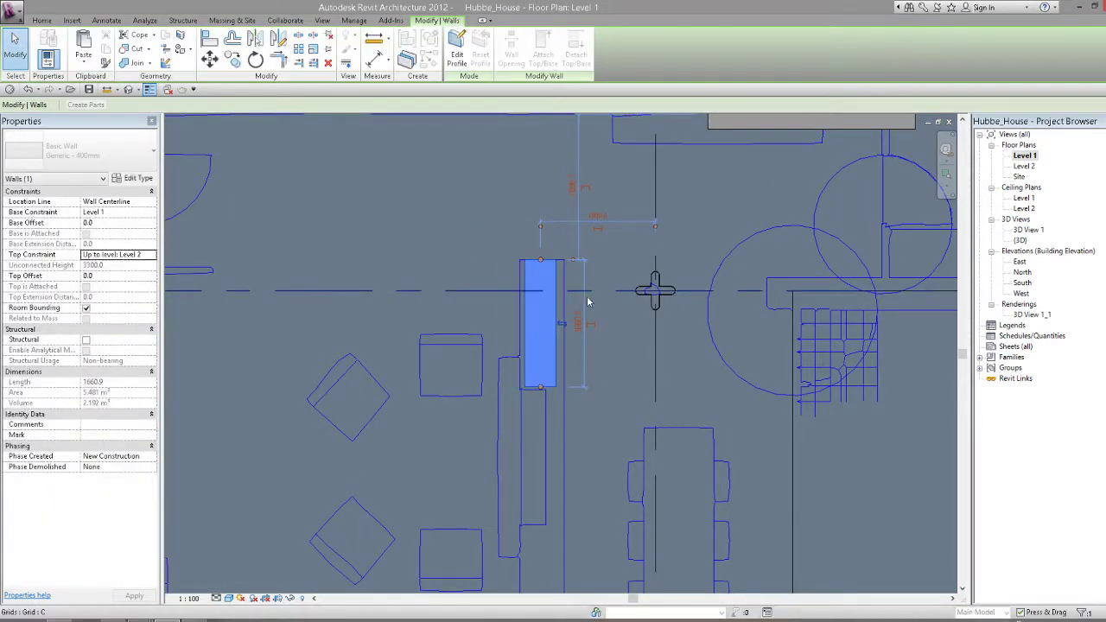
Duplicate the wall type as Generic - 450mm with a 450 mm structure layer and apply it.
click(142, 179)
click(635, 191)
text(Generic - 450mm)
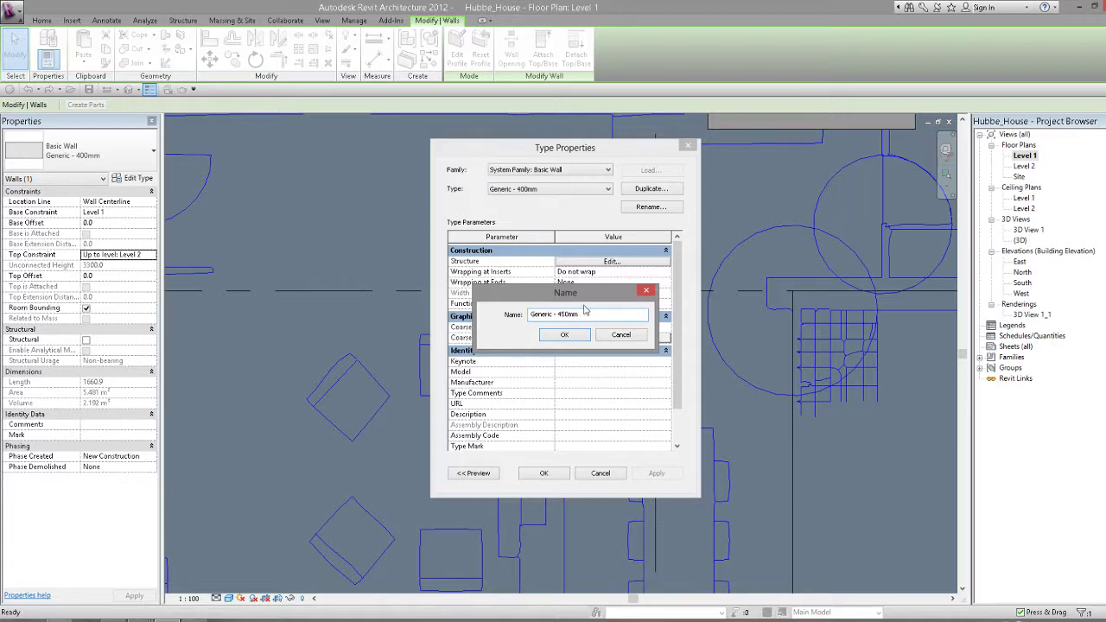
click(562, 337)
click(576, 261)
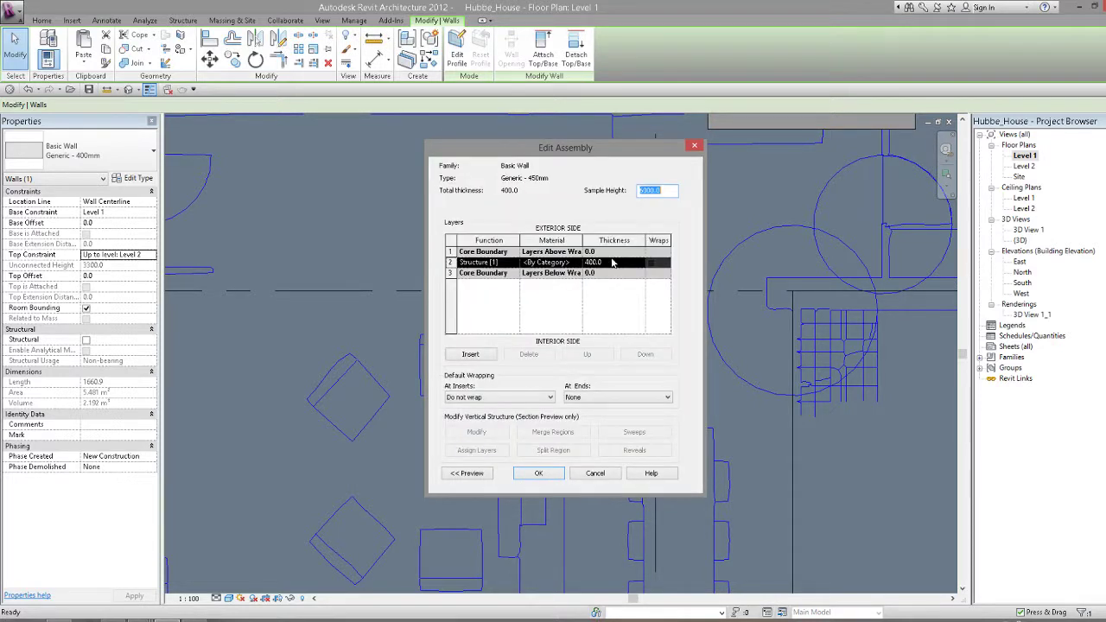
click(611, 262)
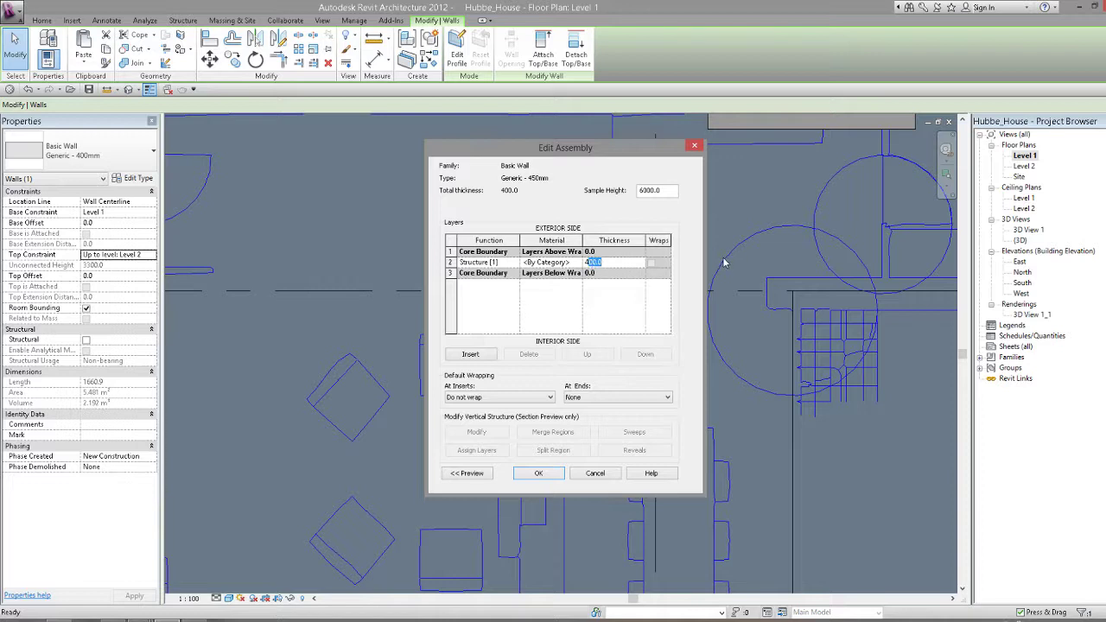
text(450)
click(538, 472)
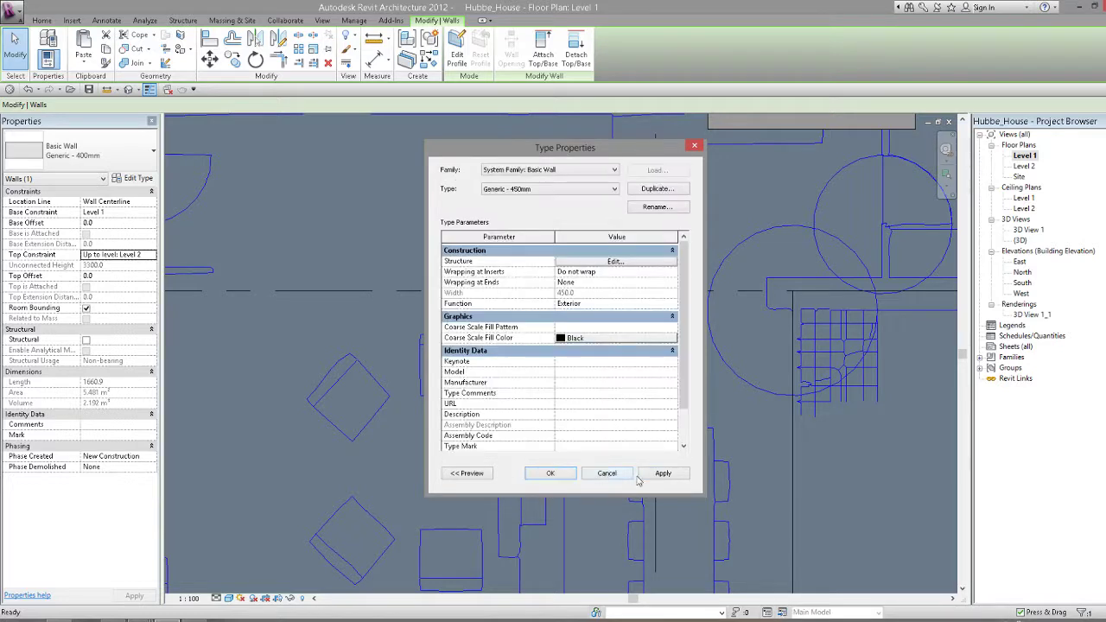
click(550, 473)
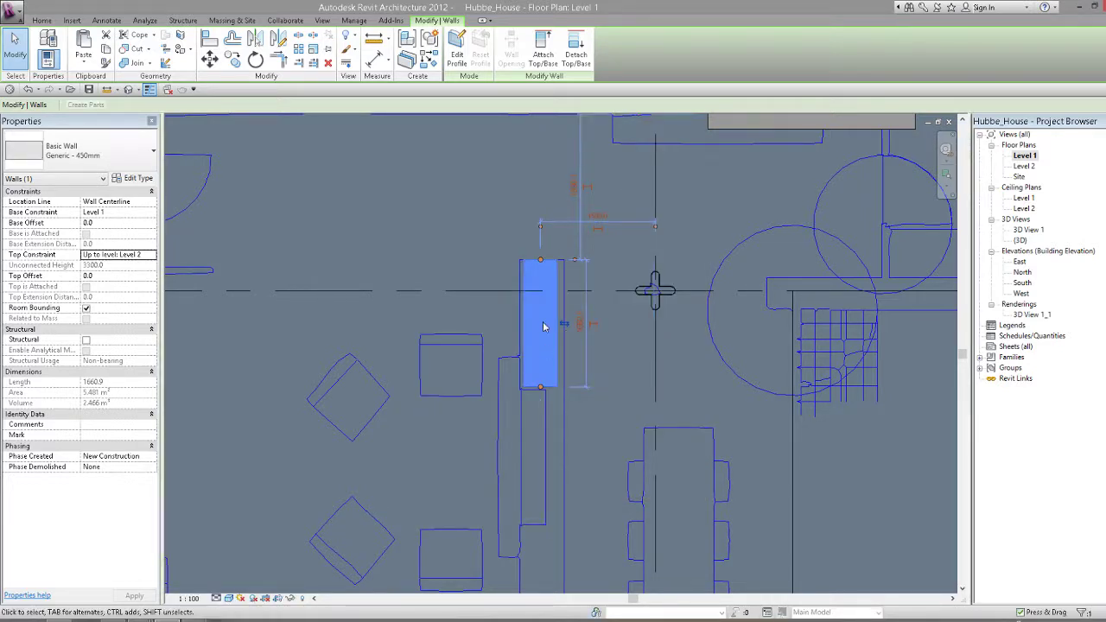
Nudge the 450mm wall onto the partition line, then zoom out to the whole house plan.
scroll(545, 320, up, 2)
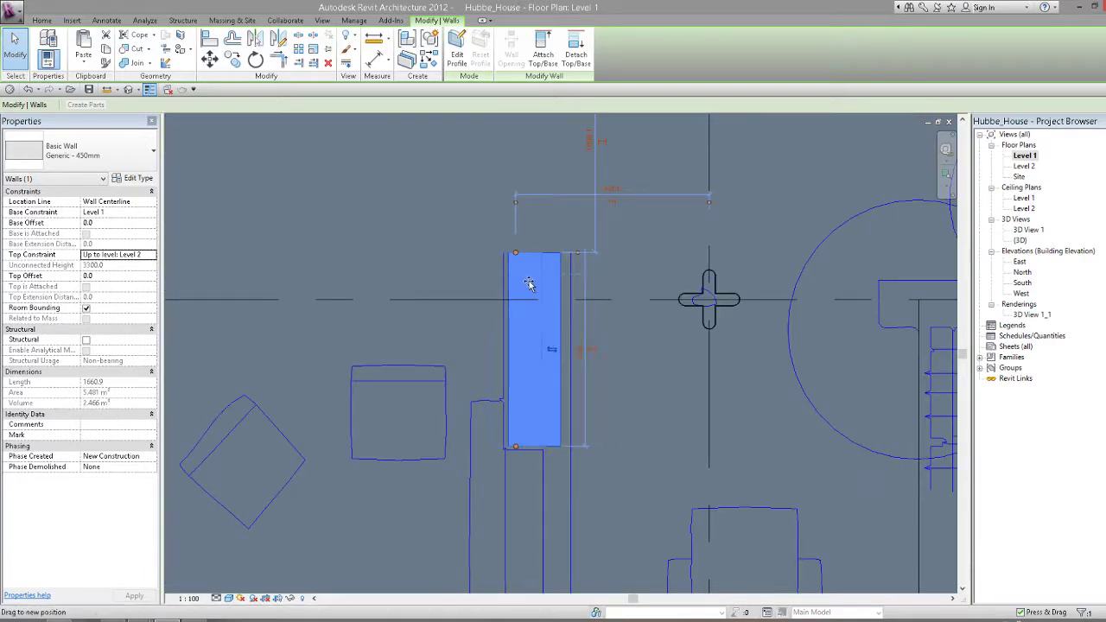
drag(568, 273, 560, 283)
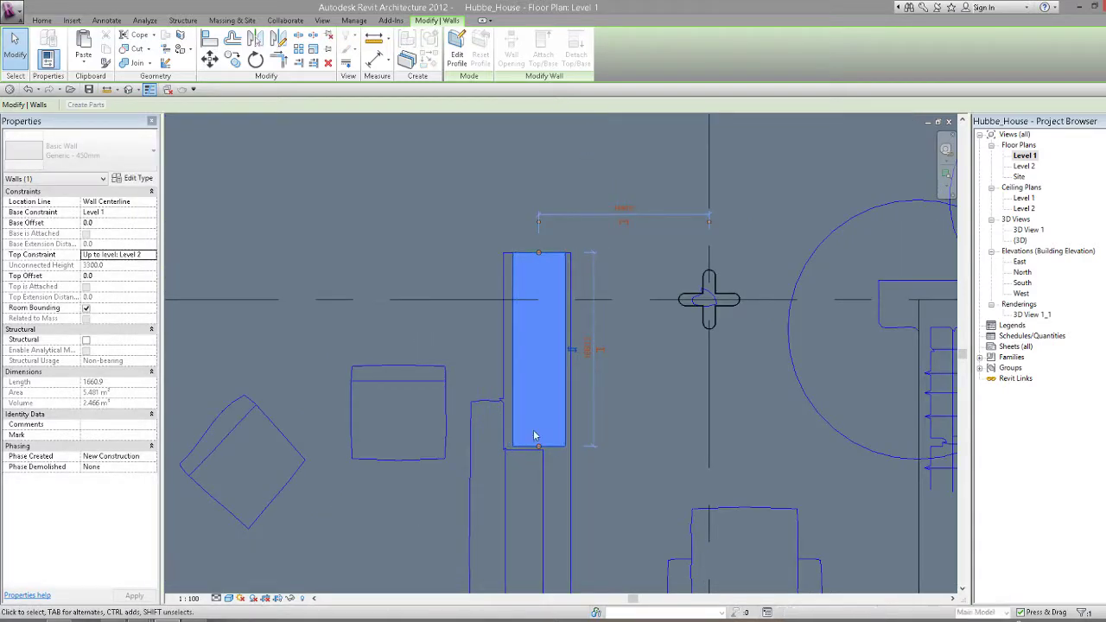
scroll(612, 365, down, 2)
middle_drag(612, 366, 580, 322)
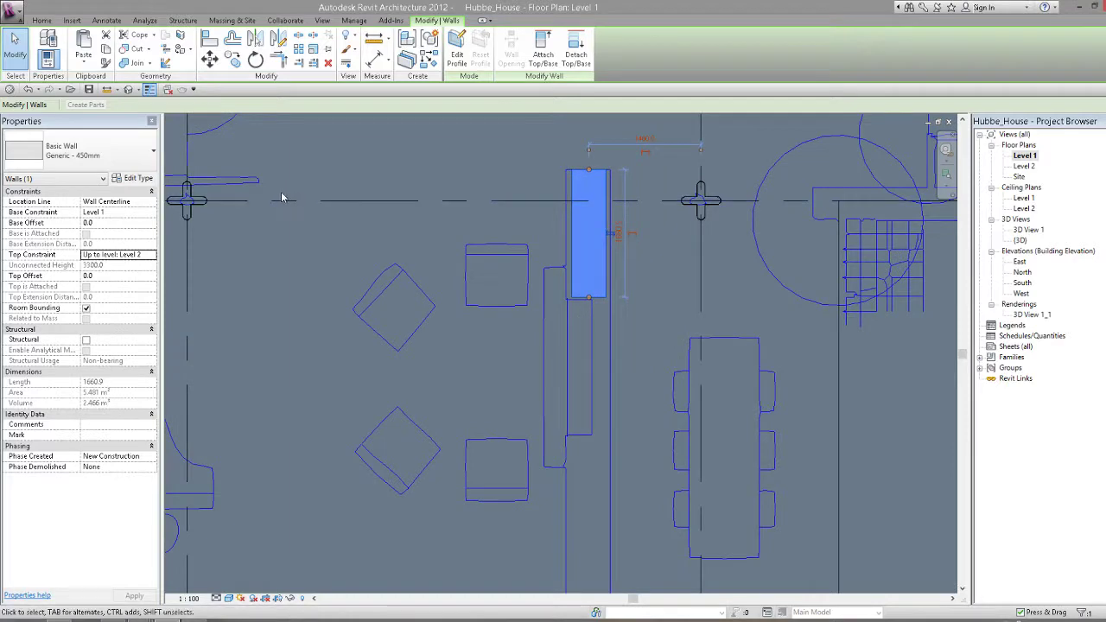
scroll(580, 322, down, 3)
middle_drag(604, 139, 609, 251)
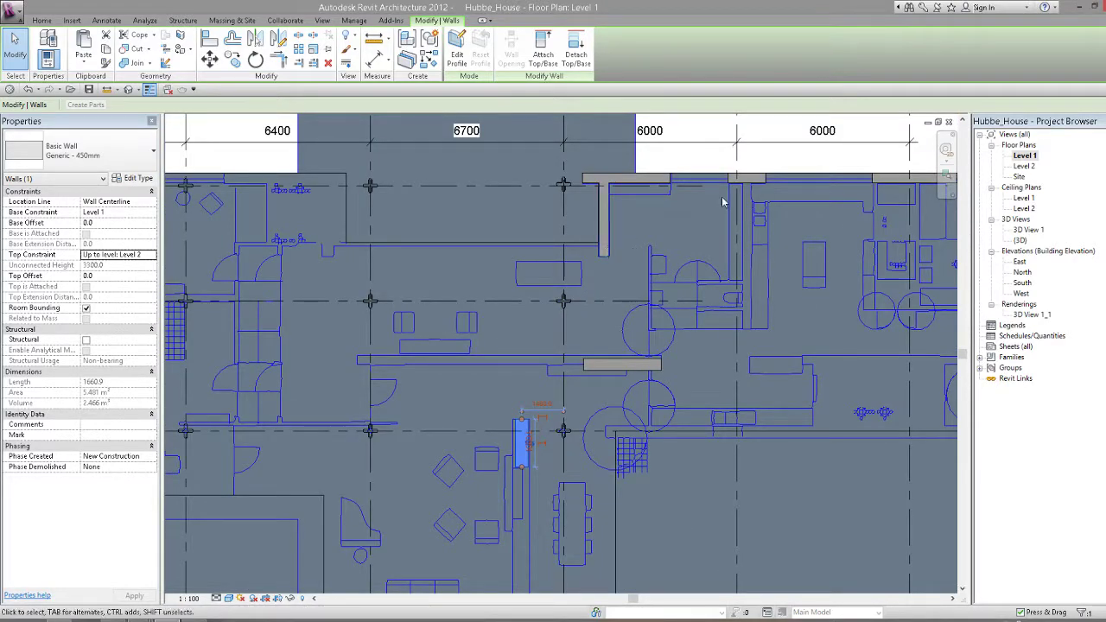
Draw a short wall below the thick partition with Create Similar from the 350mm wall.
click(741, 178)
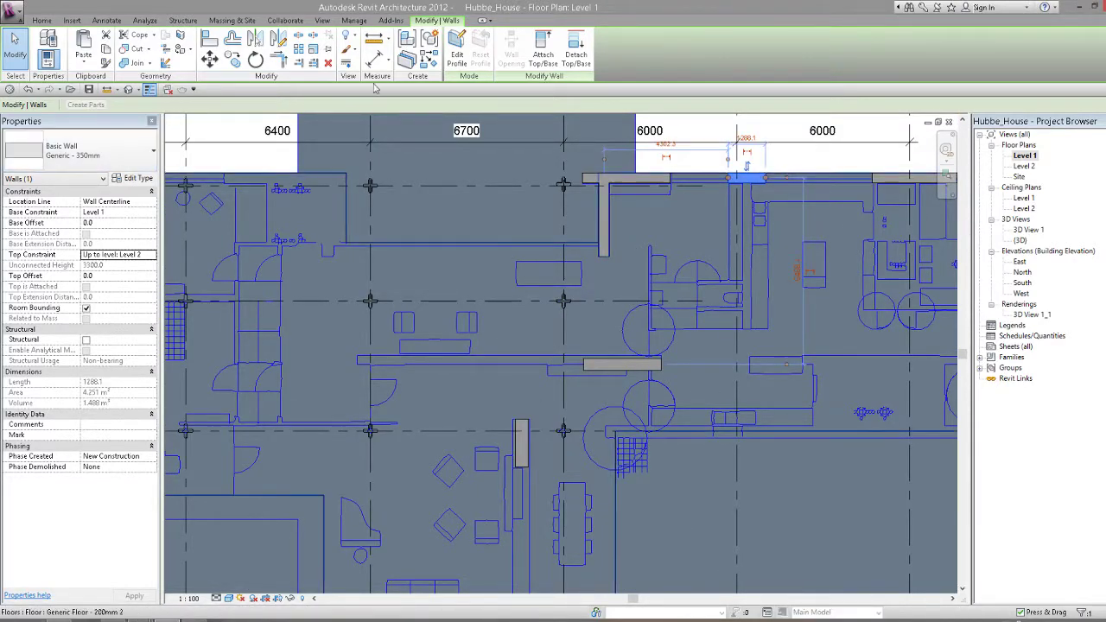
click(422, 64)
scroll(536, 484, up, 2)
scroll(536, 484, up, 2)
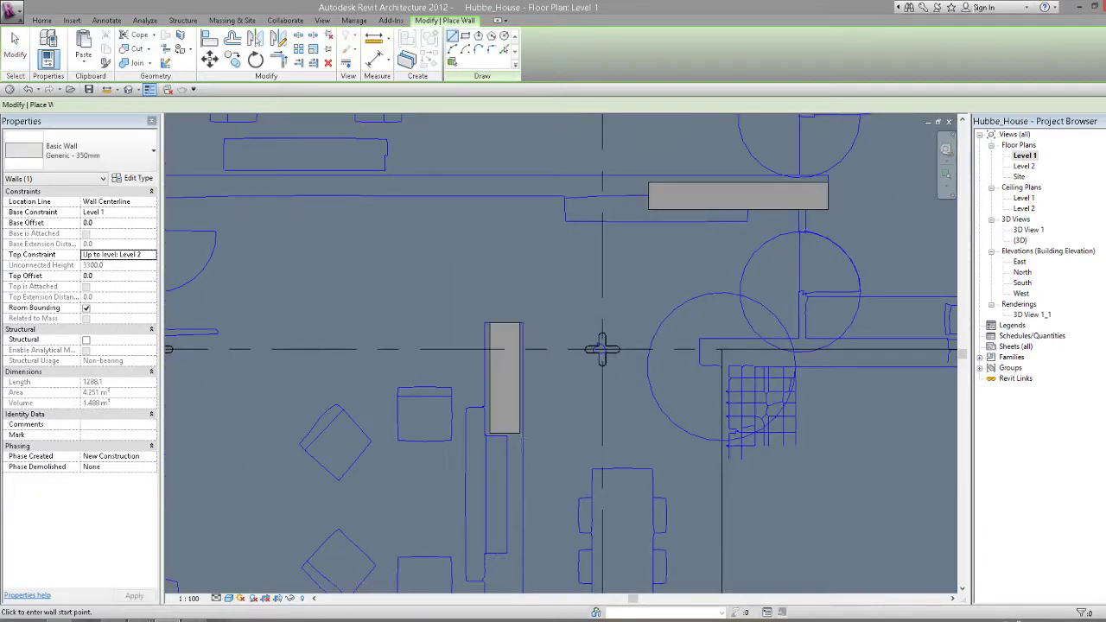
scroll(520, 447, up, 2)
click(515, 449)
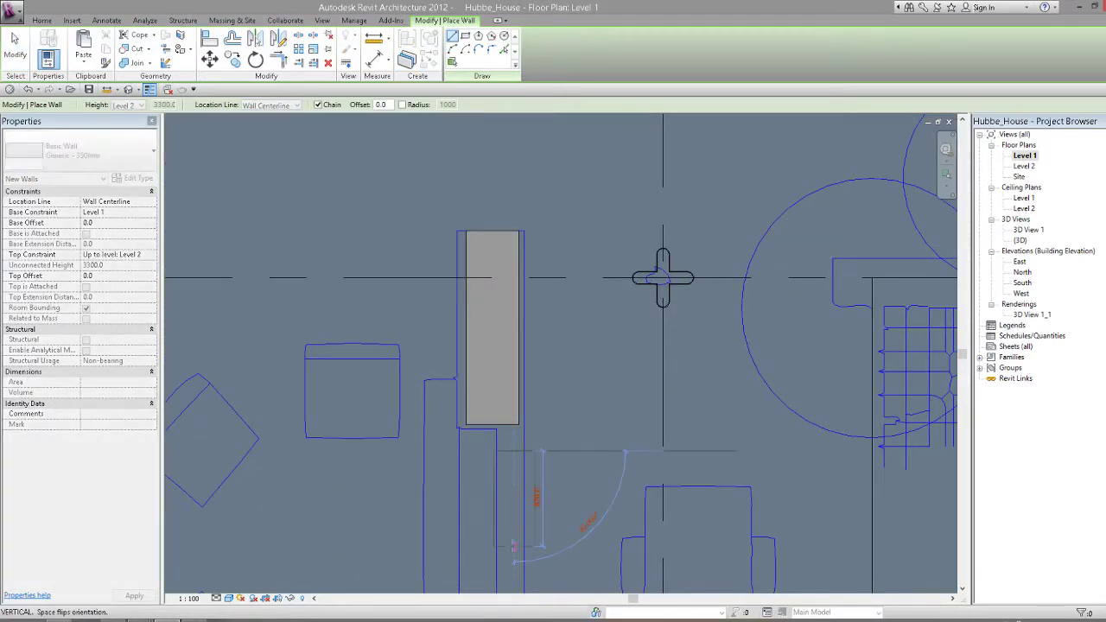
click(514, 546)
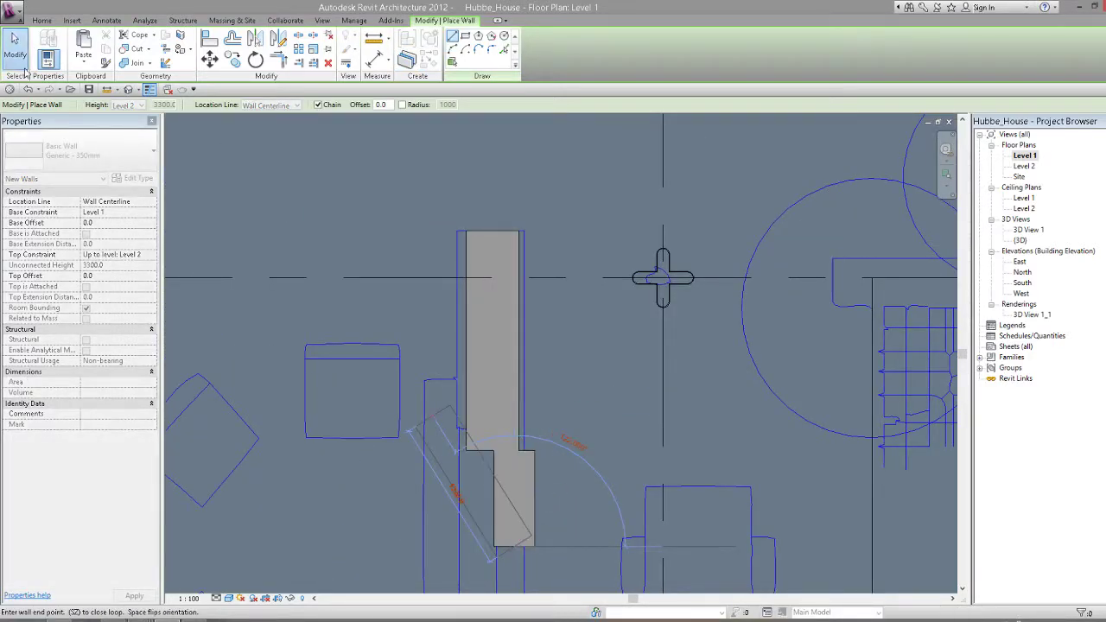
click(17, 52)
middle_drag(456, 596, 530, 526)
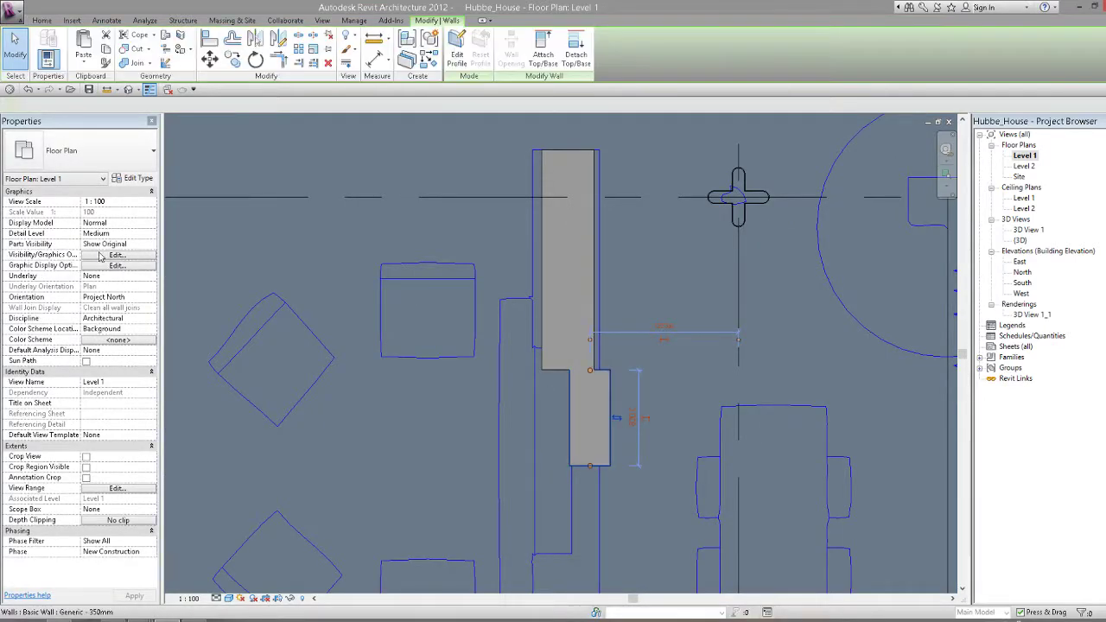
Change the new wall to Generic - 200mm and lengthen it to 1500 mm.
click(110, 154)
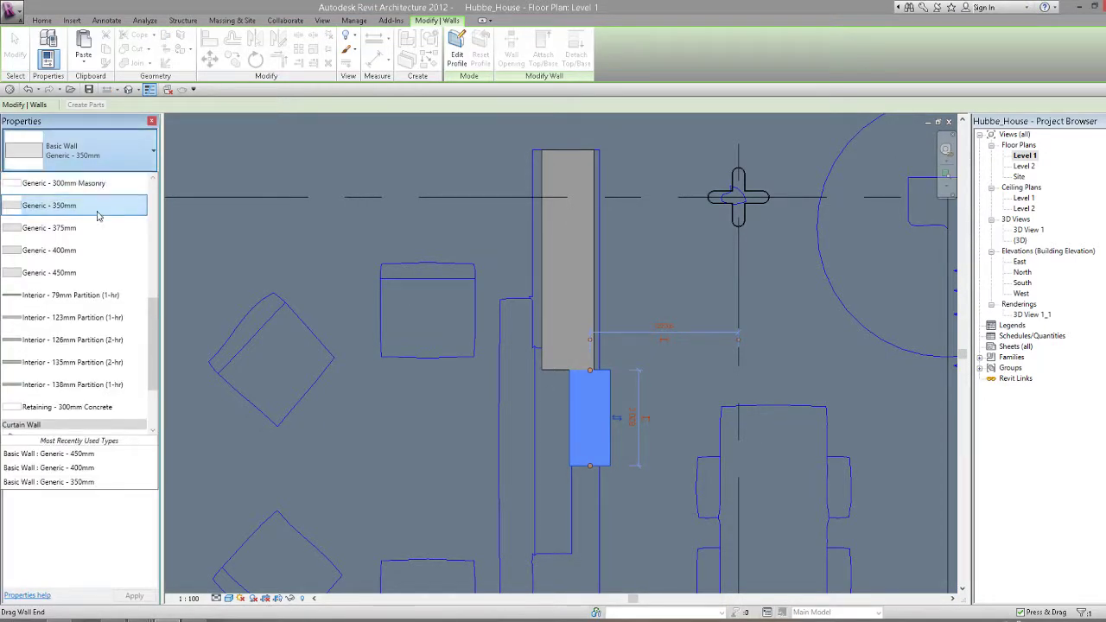
scroll(97, 216, up, 3)
scroll(99, 233, up, 3)
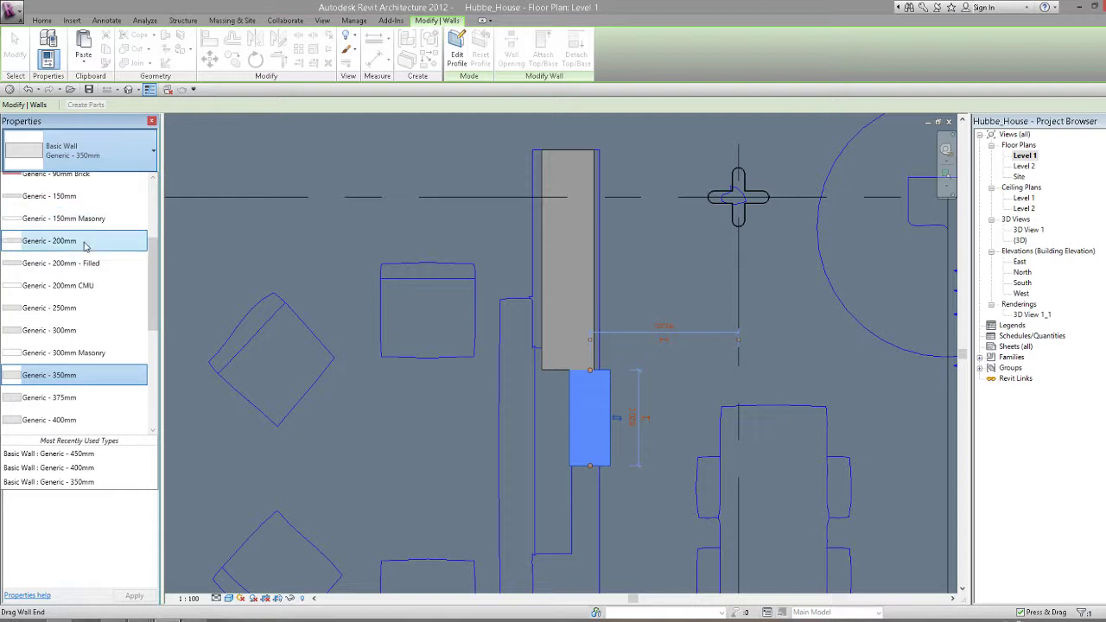
click(86, 246)
scroll(591, 395, up, 2)
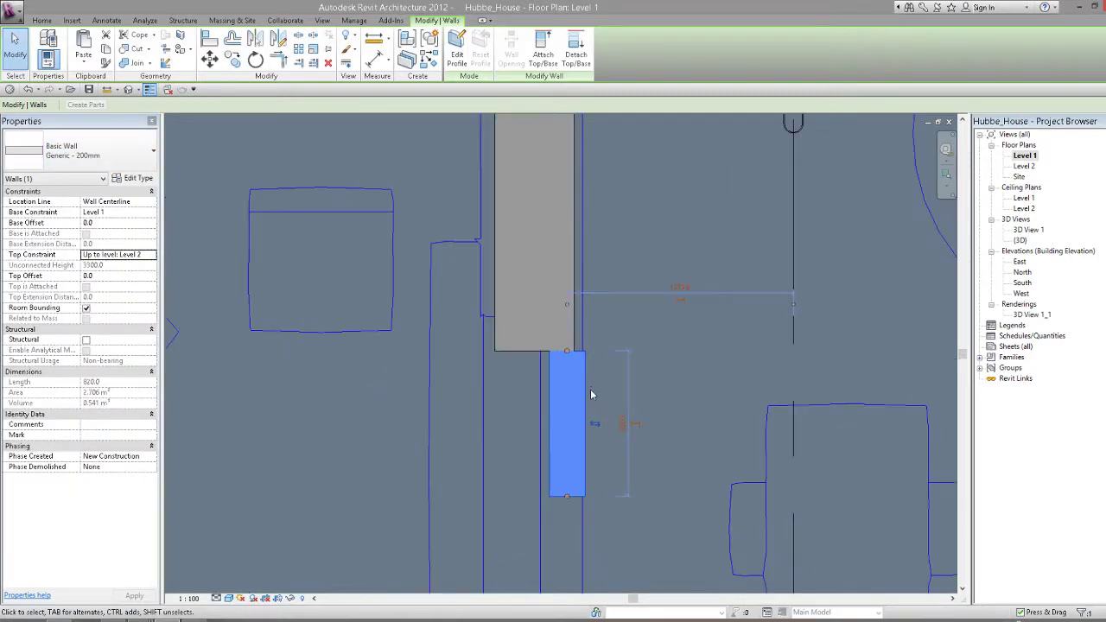
click(209, 58)
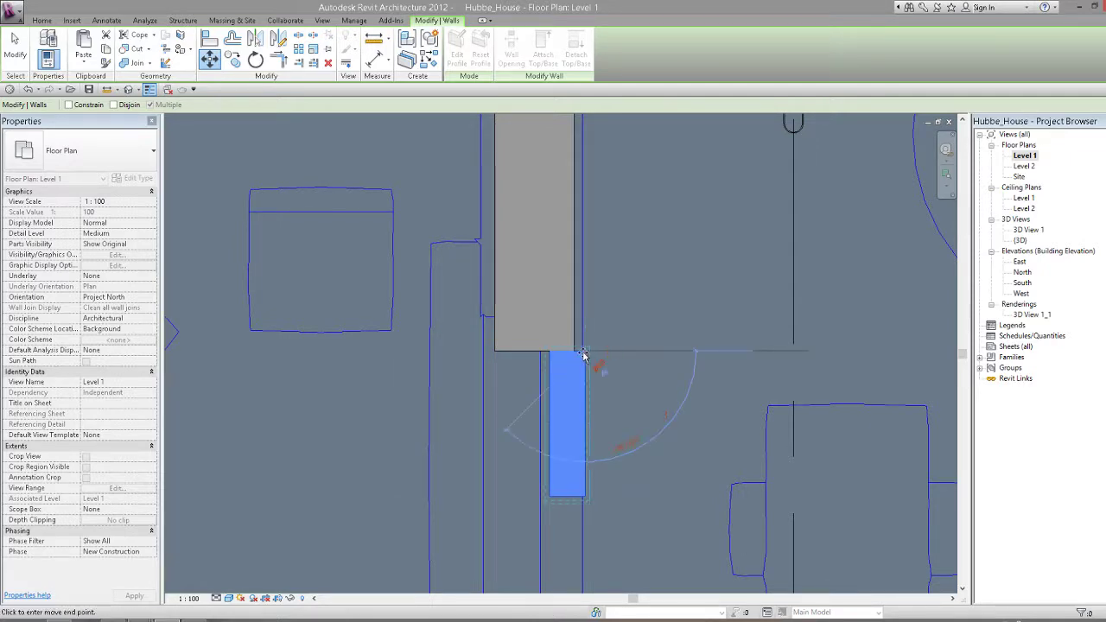
key(Escape)
scroll(622, 377, down, 2)
scroll(570, 397, down, 1)
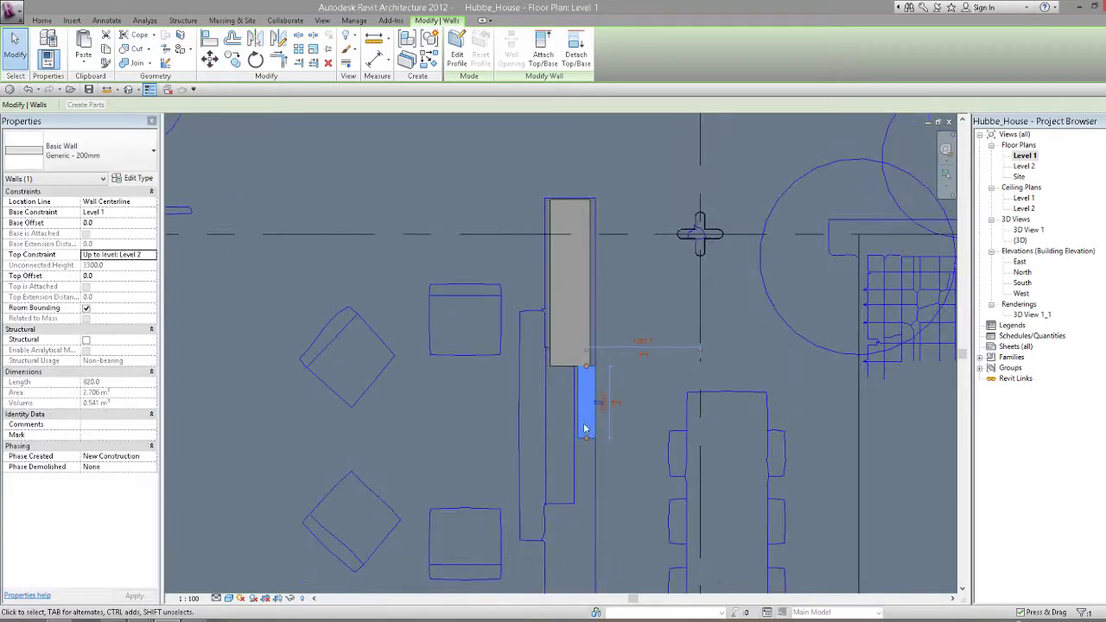
drag(586, 437, 584, 516)
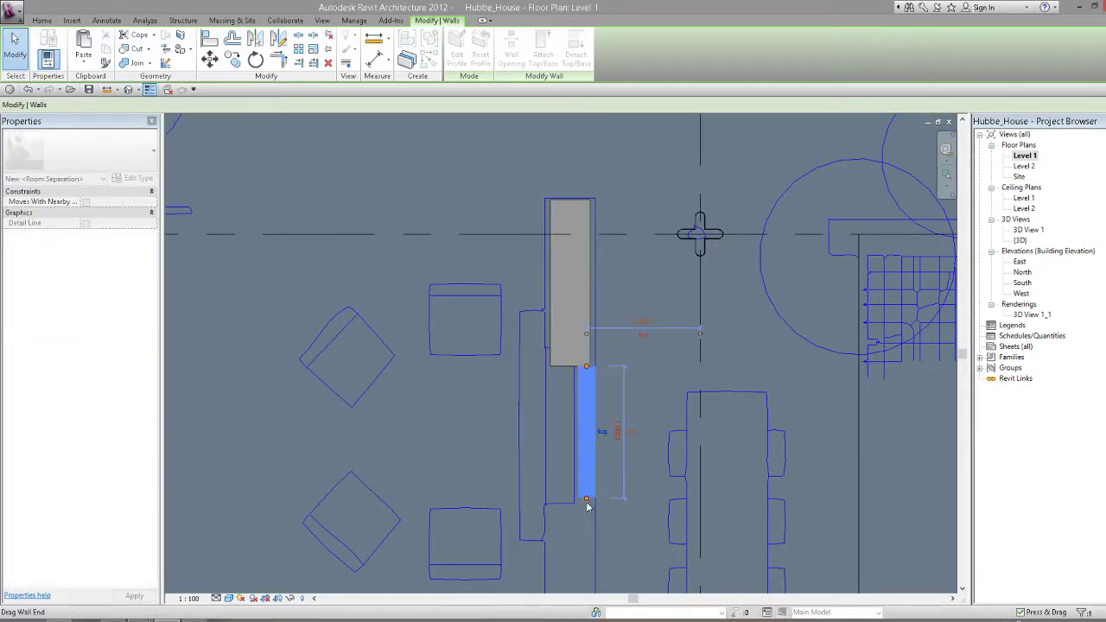
scroll(621, 374, down, 2)
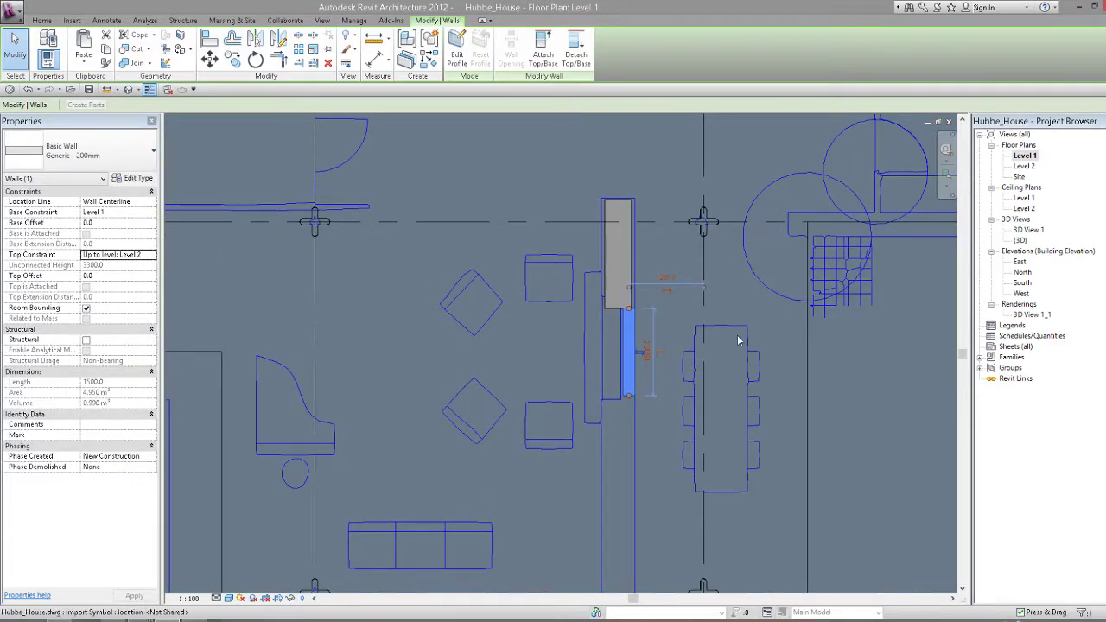
scroll(678, 395, down, 2)
scroll(661, 355, down, 2)
scroll(648, 329, up, 2)
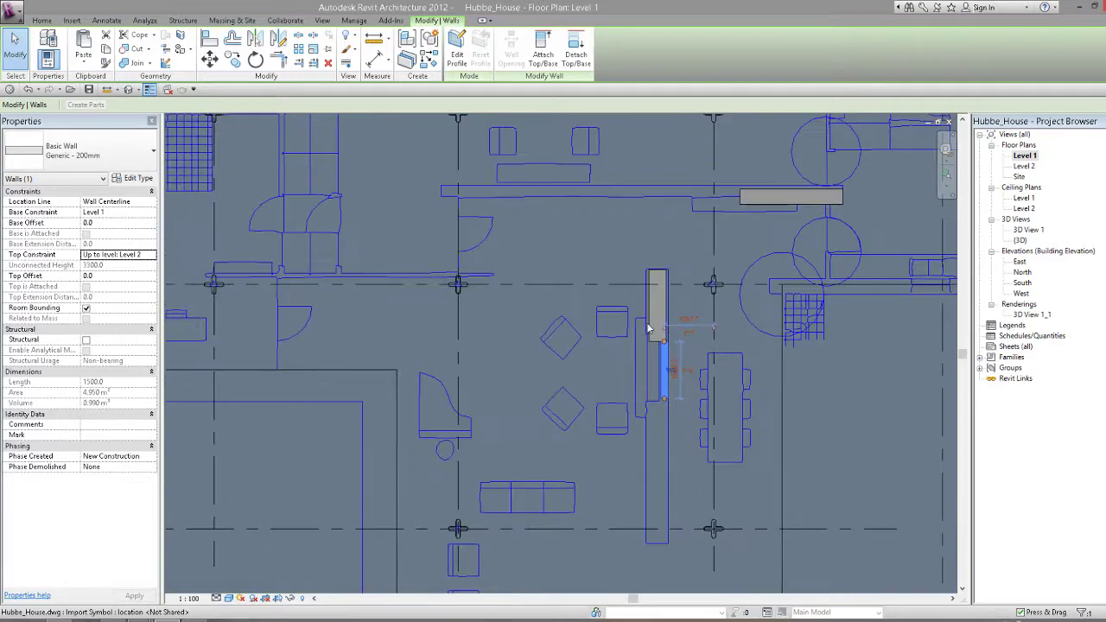
Add another Generic - 450mm wall continuing the partition down to the lower grid line.
click(660, 298)
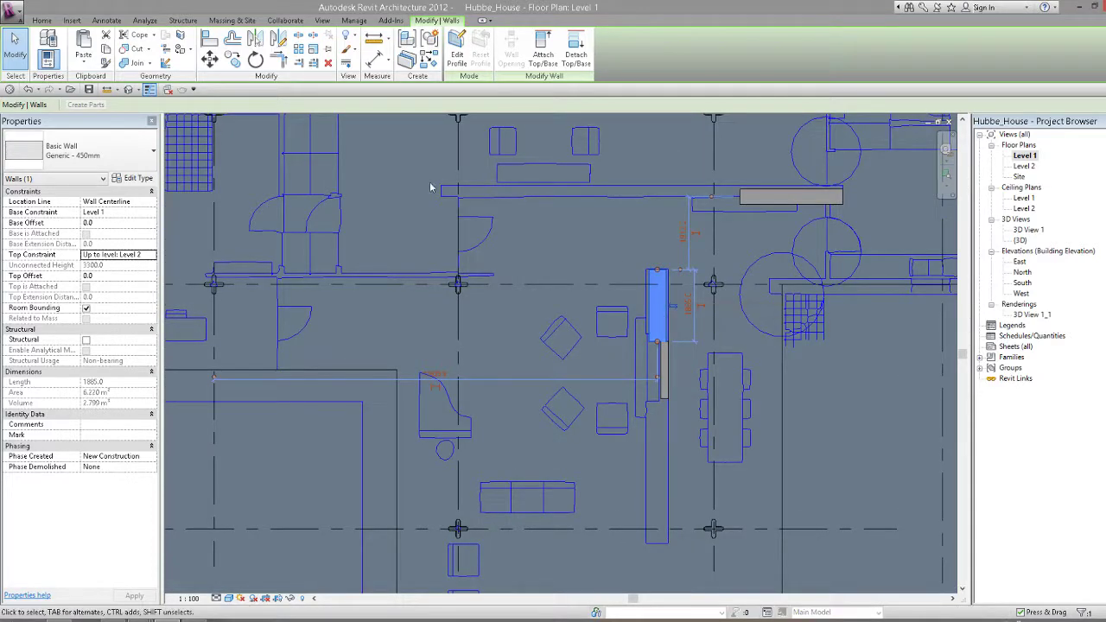
click(419, 68)
scroll(644, 401, up, 2)
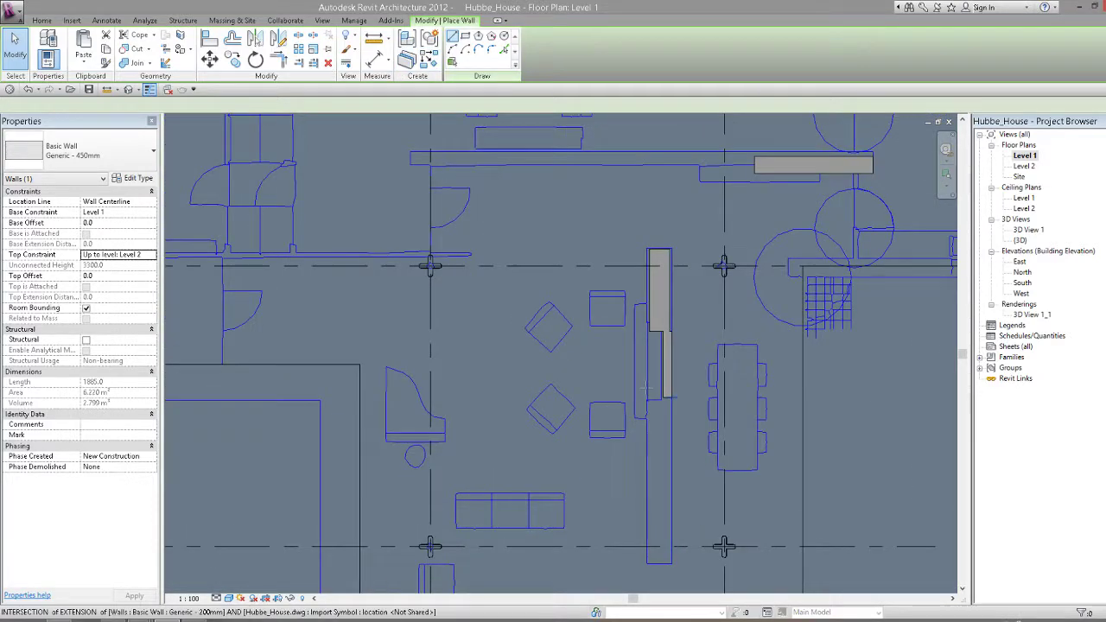
middle_drag(663, 583, 666, 503)
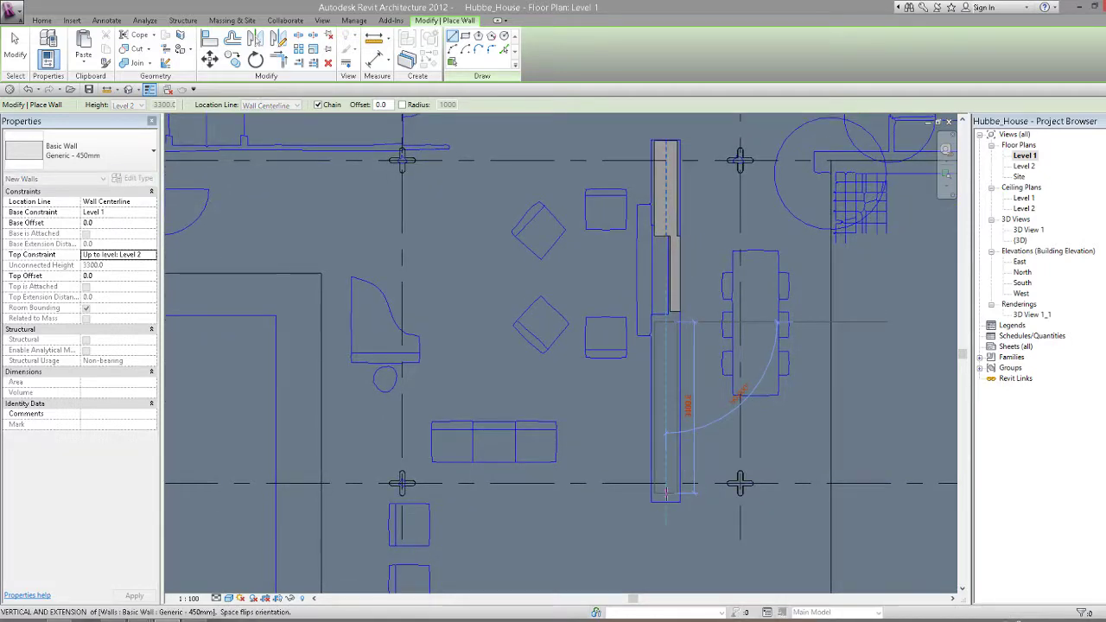
click(666, 503)
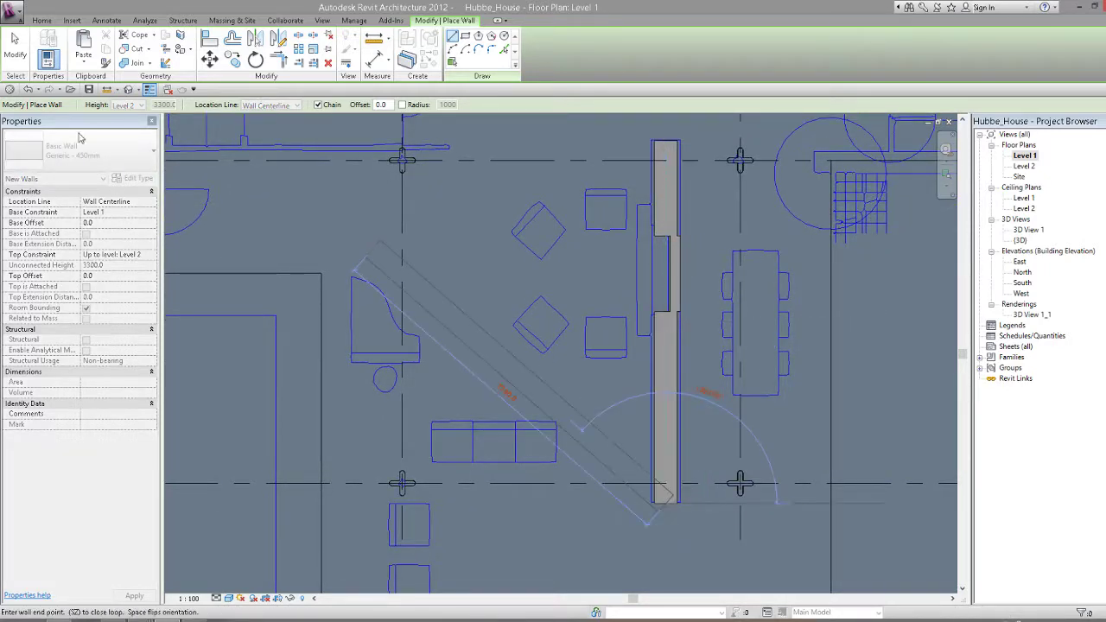
click(19, 53)
scroll(427, 319, down, 2)
scroll(415, 372, down, 2)
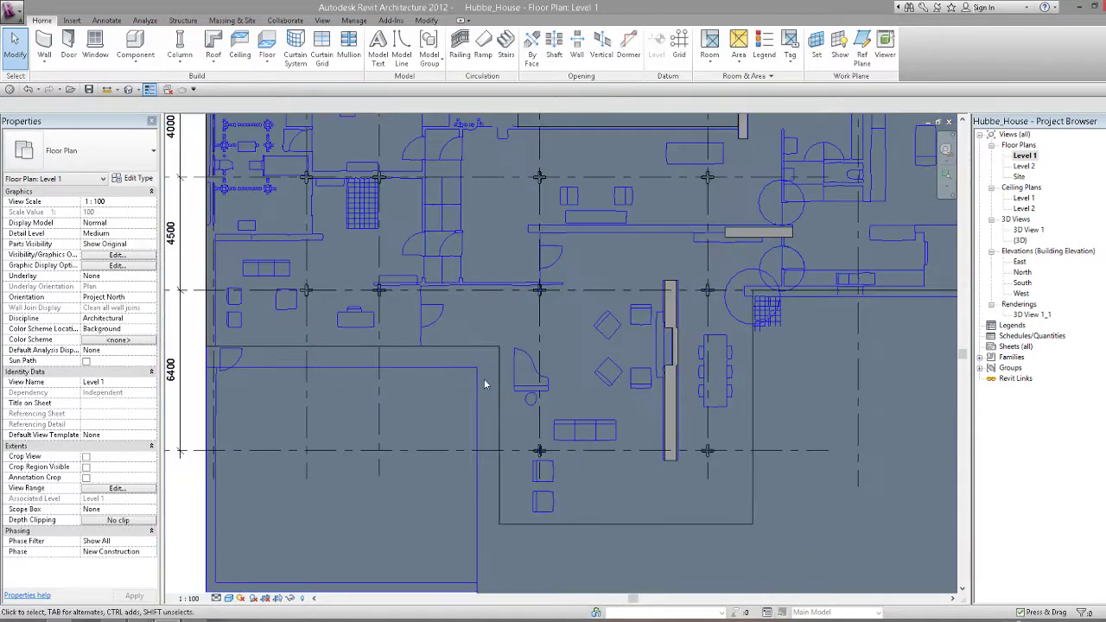
scroll(536, 372, up, 1)
scroll(622, 355, up, 1)
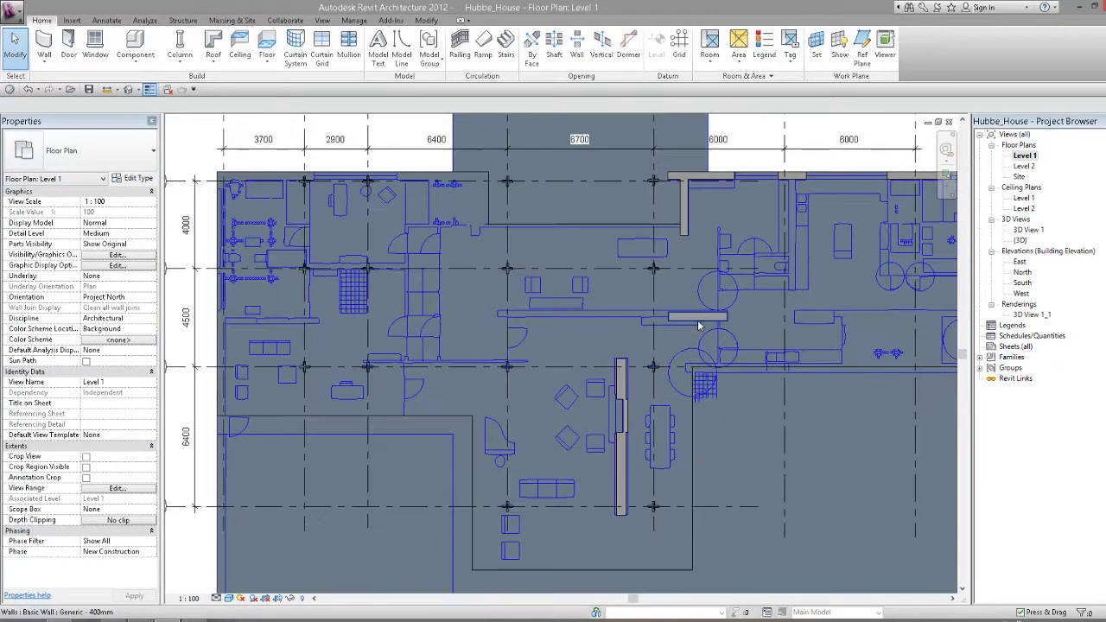
scroll(698, 325, up, 1)
Drag the short 400mm wall up onto the long horizontal interior wall line.
click(698, 324)
scroll(698, 325, up, 3)
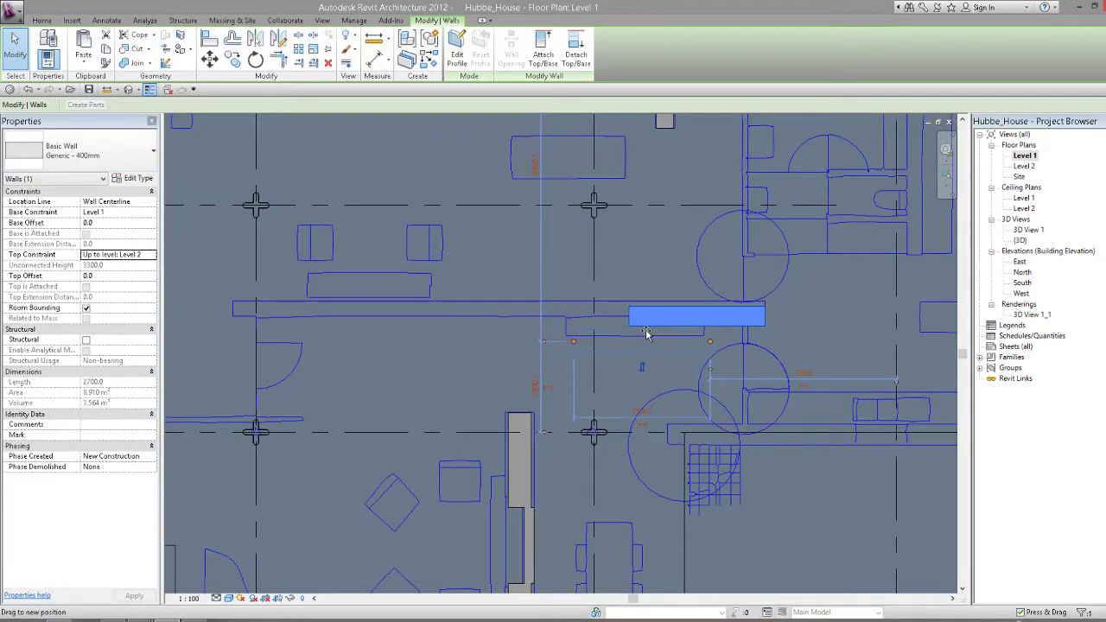
scroll(652, 336, up, 2)
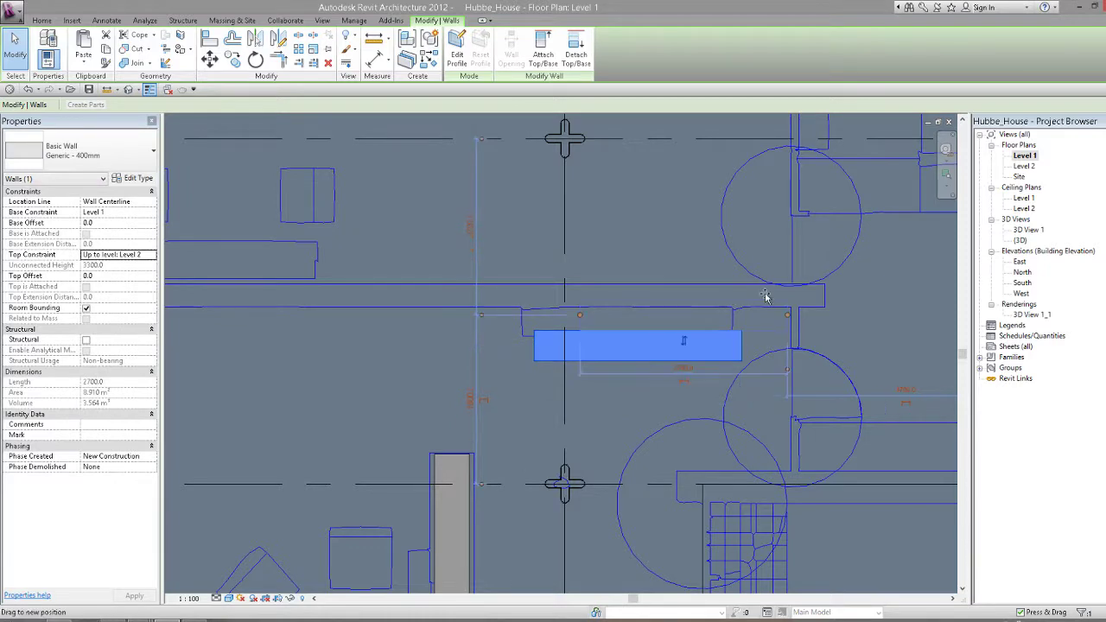
mouse_move(539, 346)
mouse_down()
mouse_move(674, 302)
mouse_move(246, 293)
mouse_up()
scroll(693, 298, down, 1)
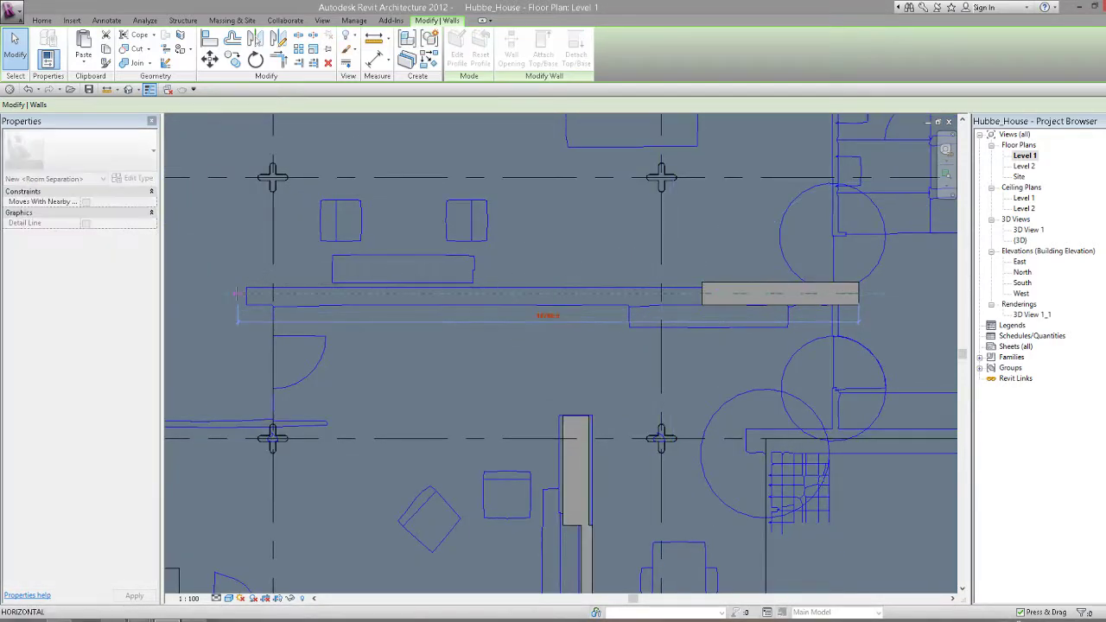
click(13, 54)
scroll(594, 343, down, 2)
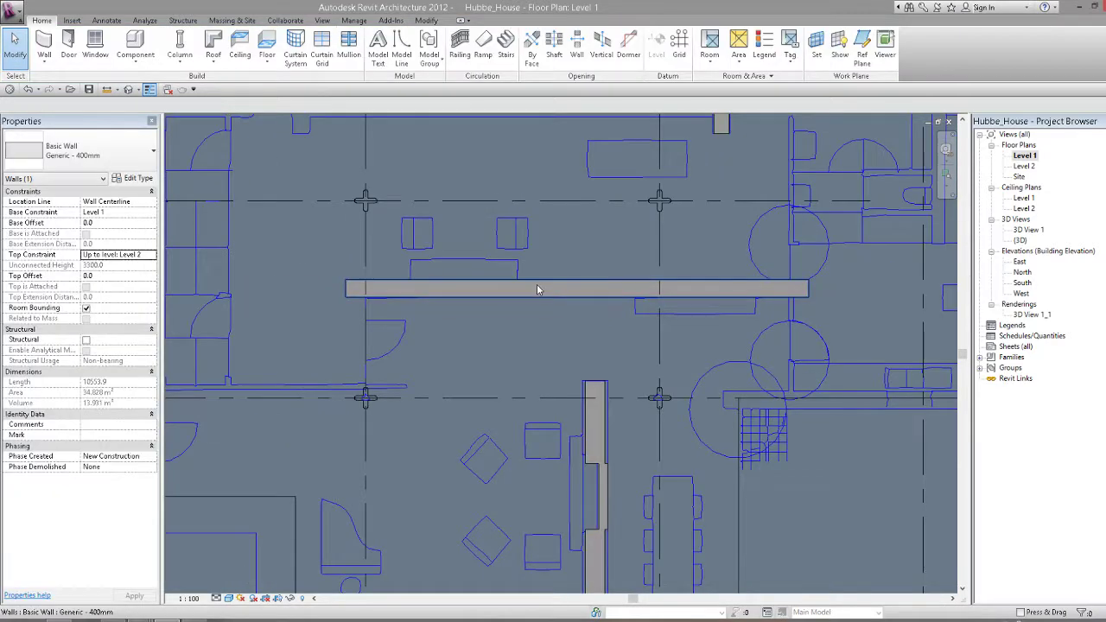
mouse_move(593, 260)
middle_down()
mouse_move(593, 343)
mouse_move(436, 322)
middle_up()
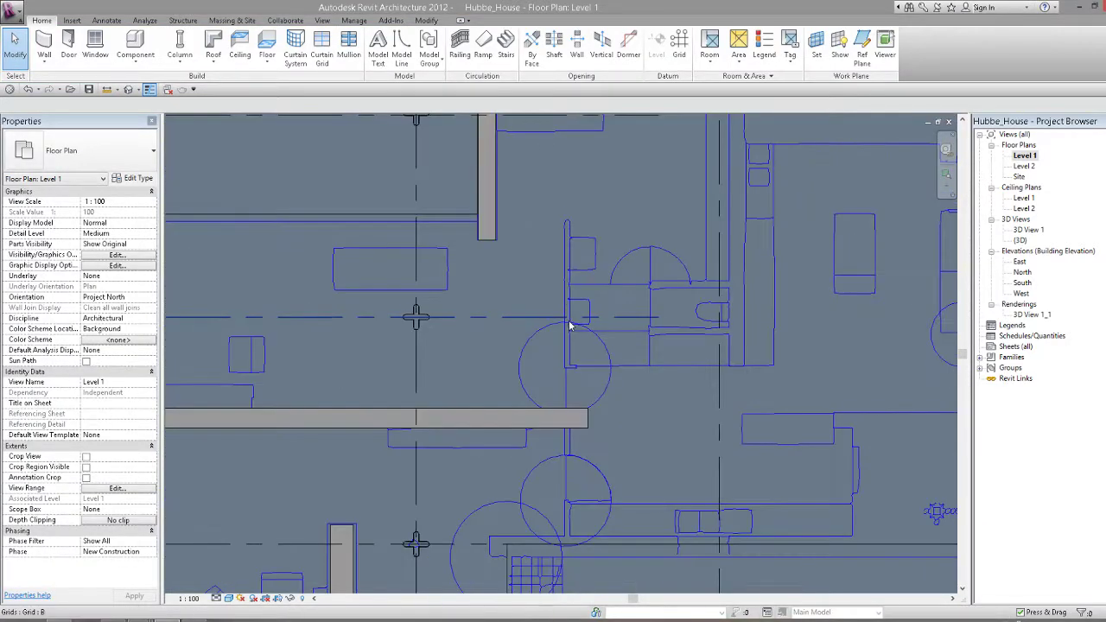
click(44, 59)
Draw a vertical wall down the DWG wall line.
click(43, 109)
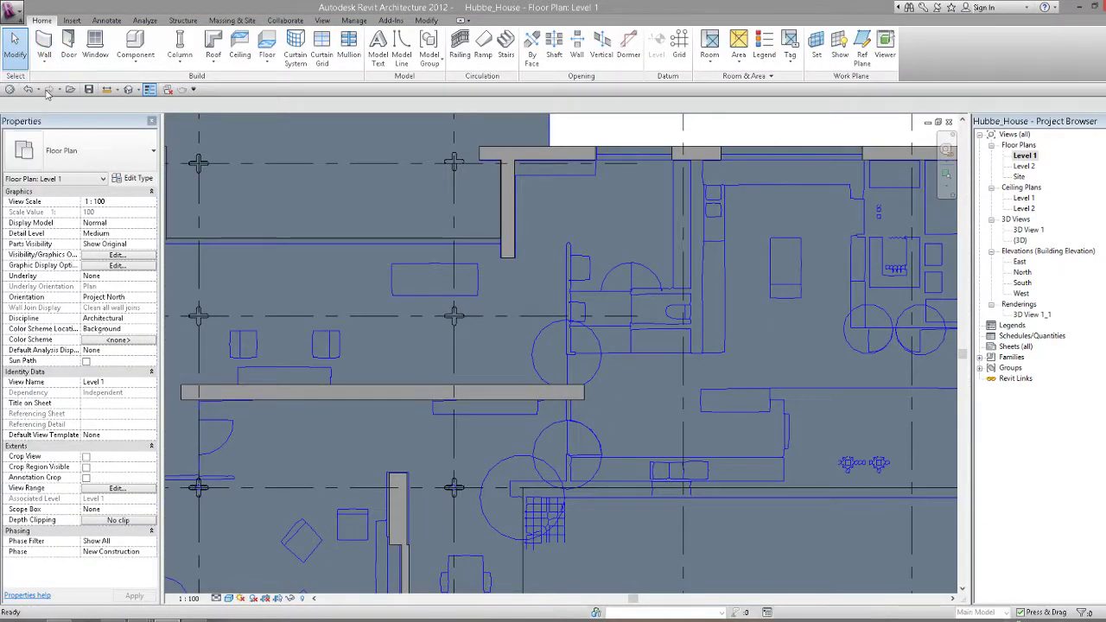
scroll(585, 277, up, 3)
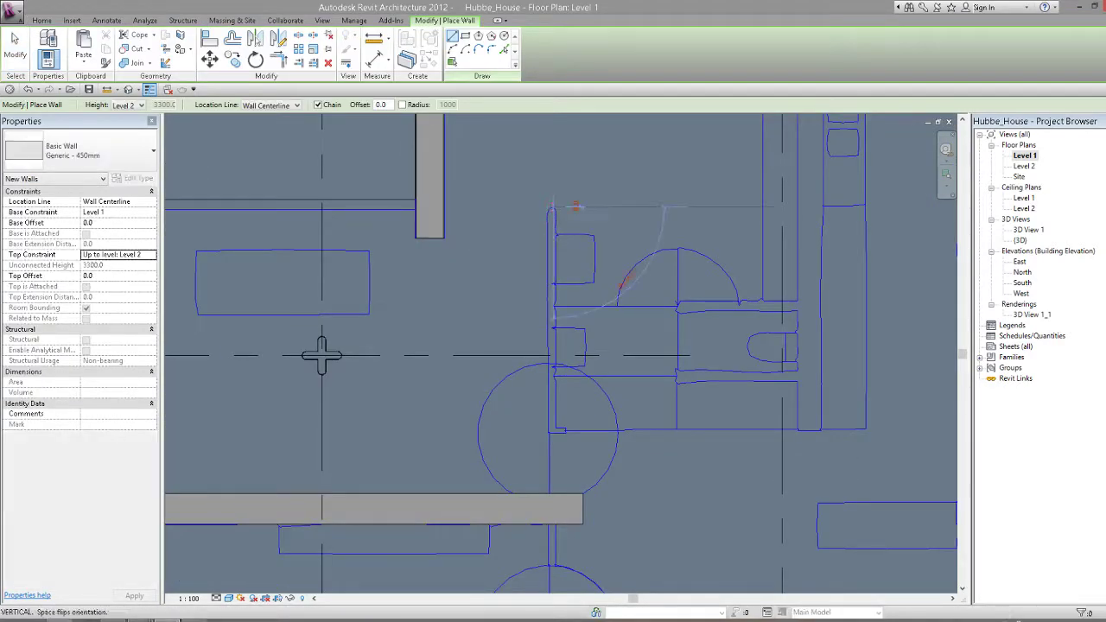
click(553, 316)
click(551, 425)
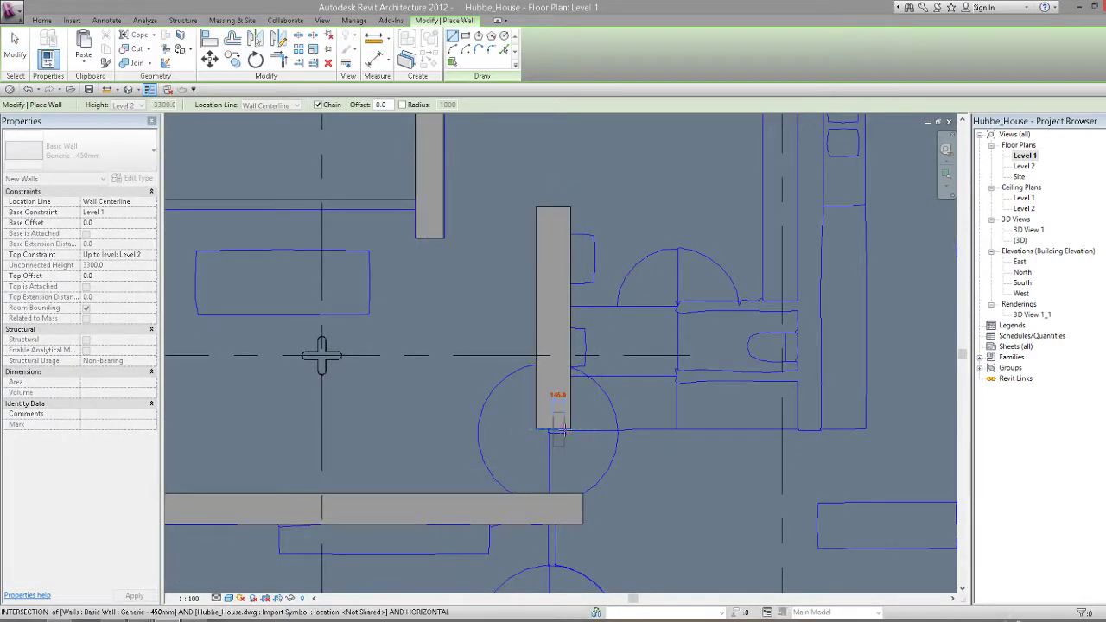
Change the 450 mm wall to Generic - 250mm.
click(568, 223)
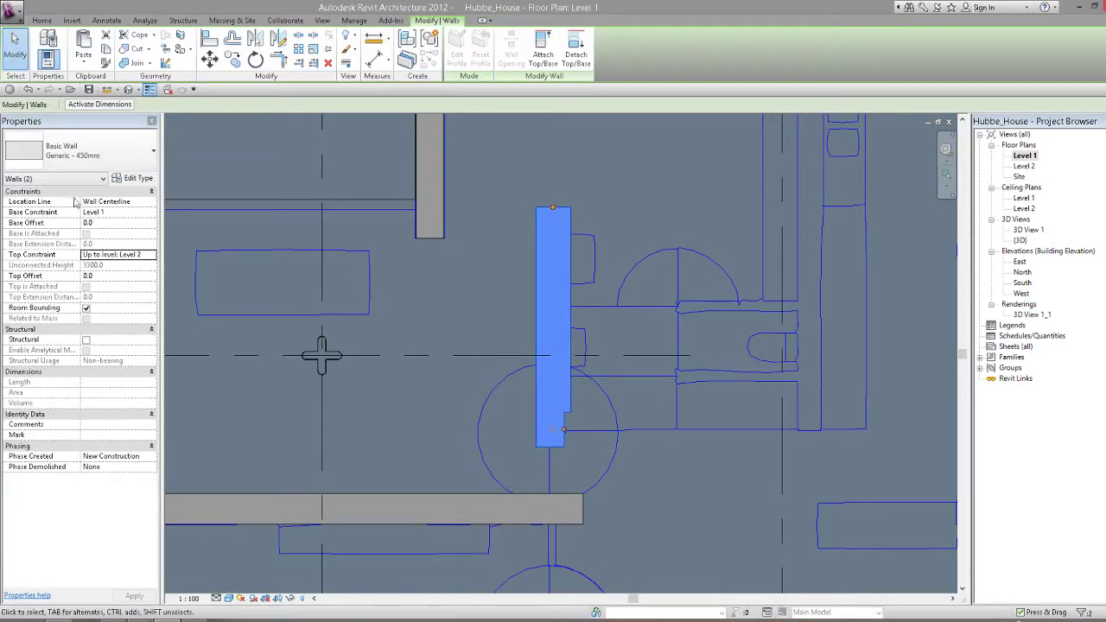
click(135, 164)
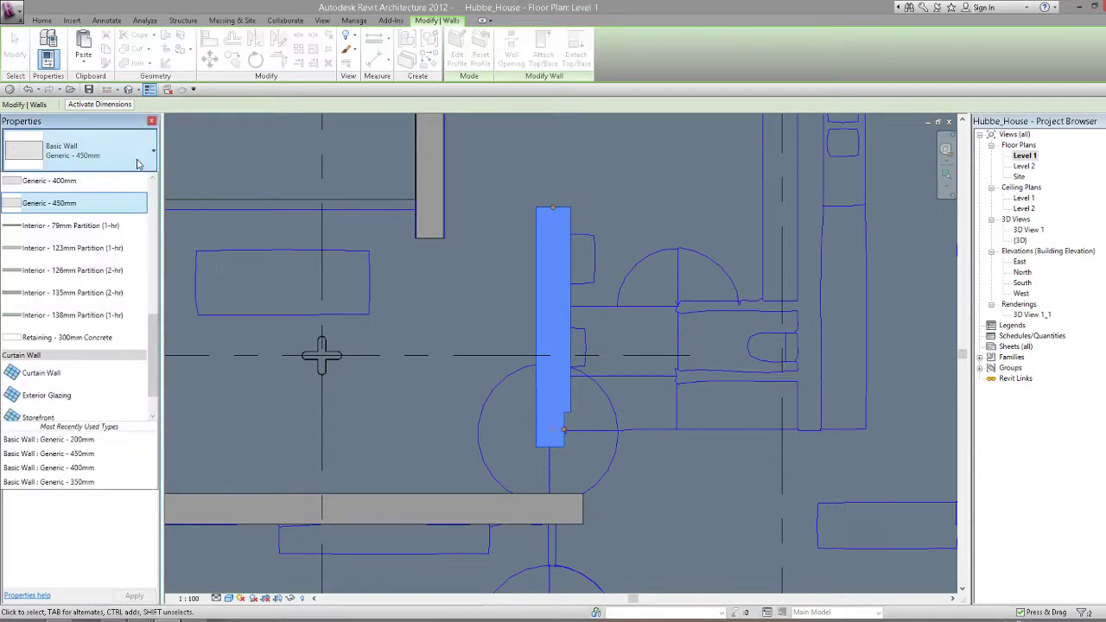
scroll(98, 200, up, 1)
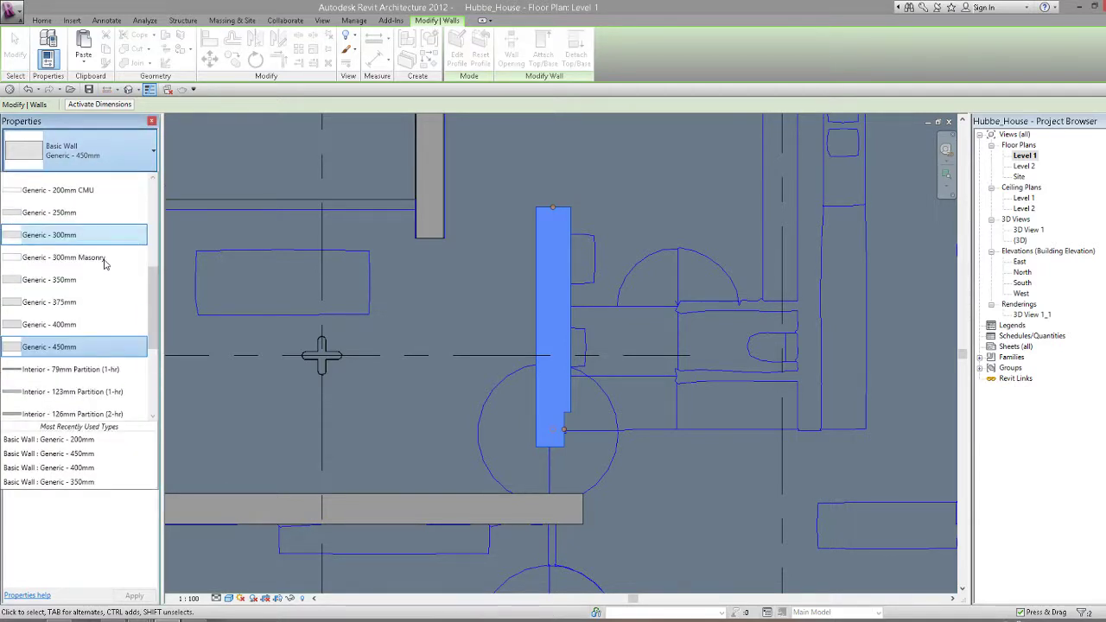
click(84, 213)
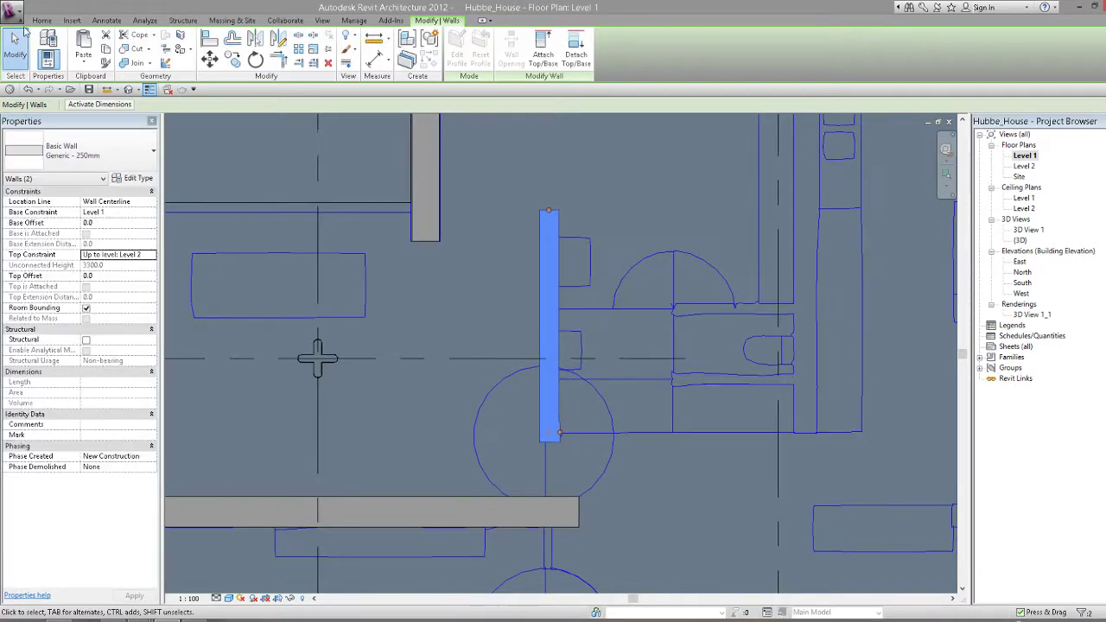
key(Escape)
scroll(550, 420, down, 2)
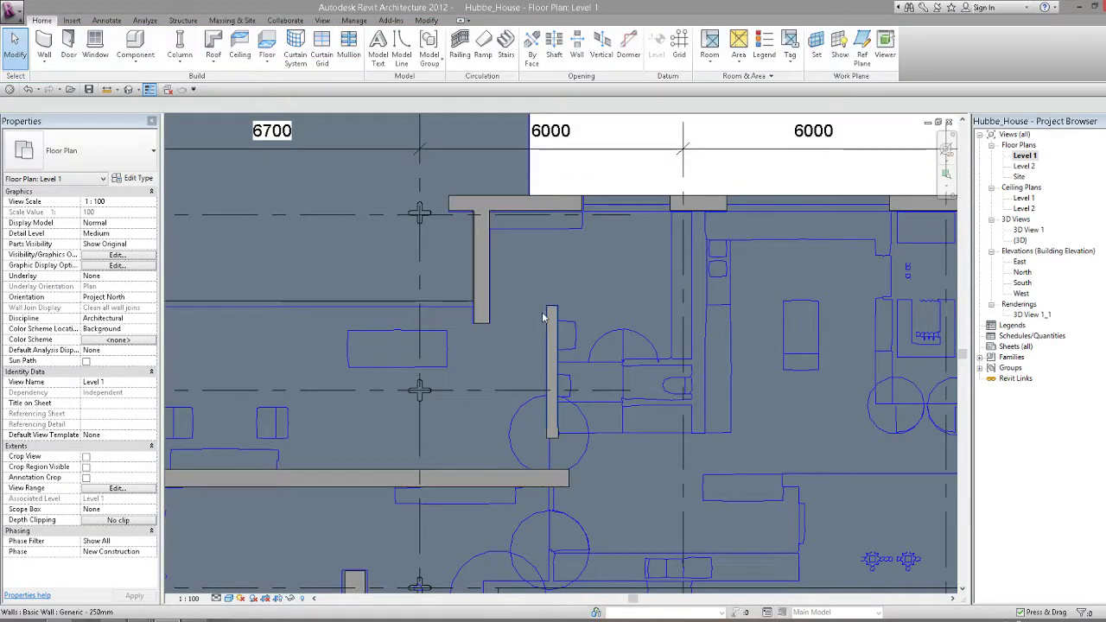
Reselect the thinned 250 mm wall to check it, then clear the selection.
click(546, 329)
scroll(546, 329, up, 2)
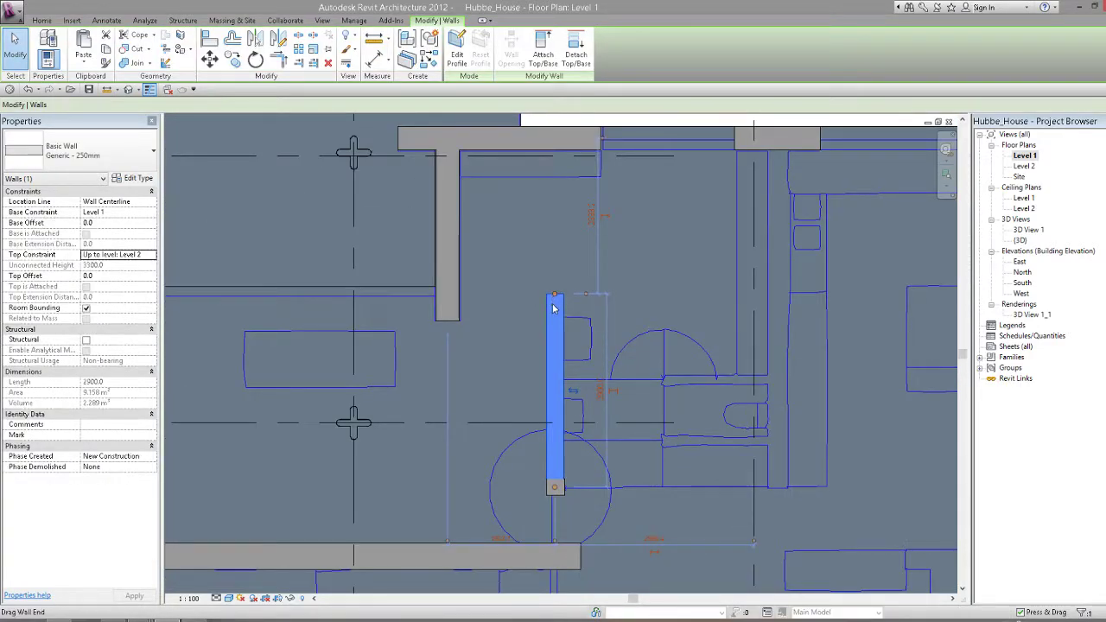
scroll(554, 316, up, 2)
click(555, 314)
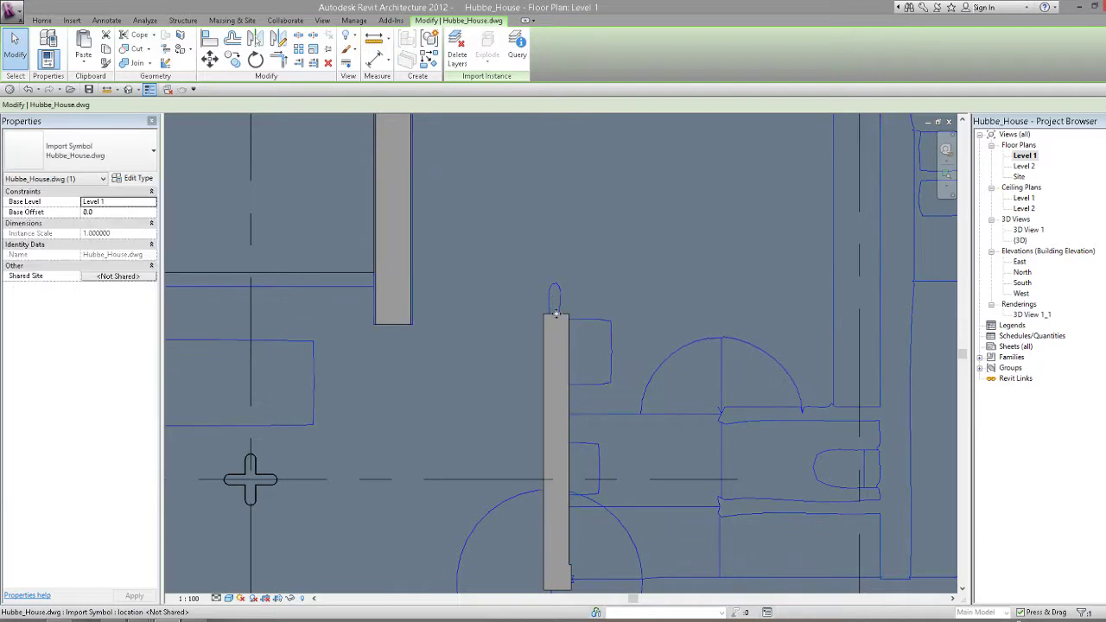
scroll(588, 321, down, 2)
key(Escape)
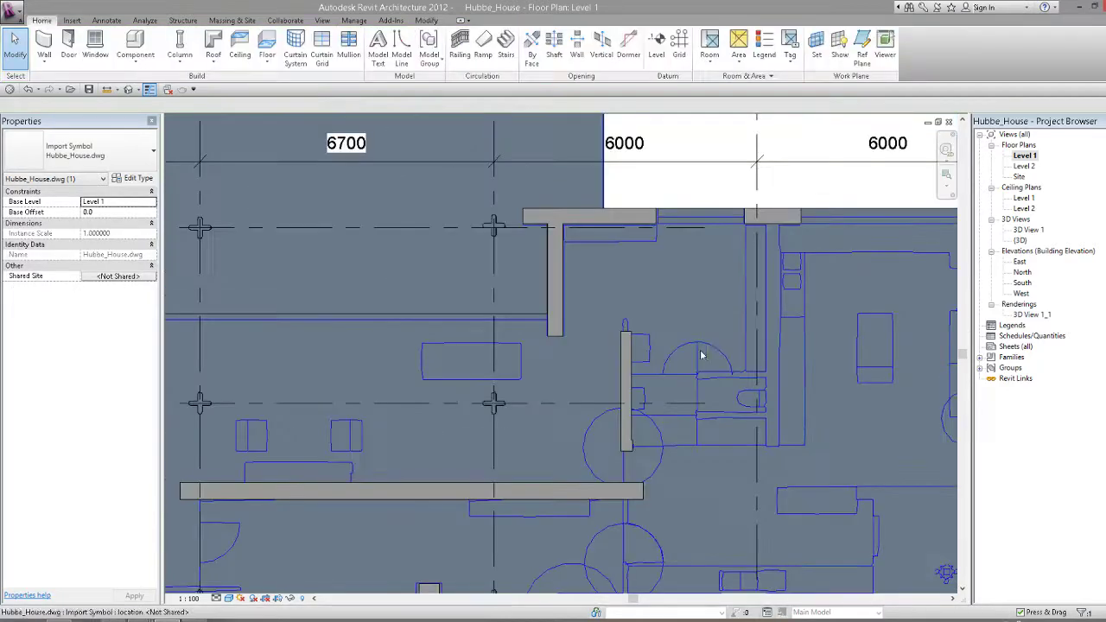
Select and deselect the imported DWG plan, zooming to the bathroom area.
click(710, 352)
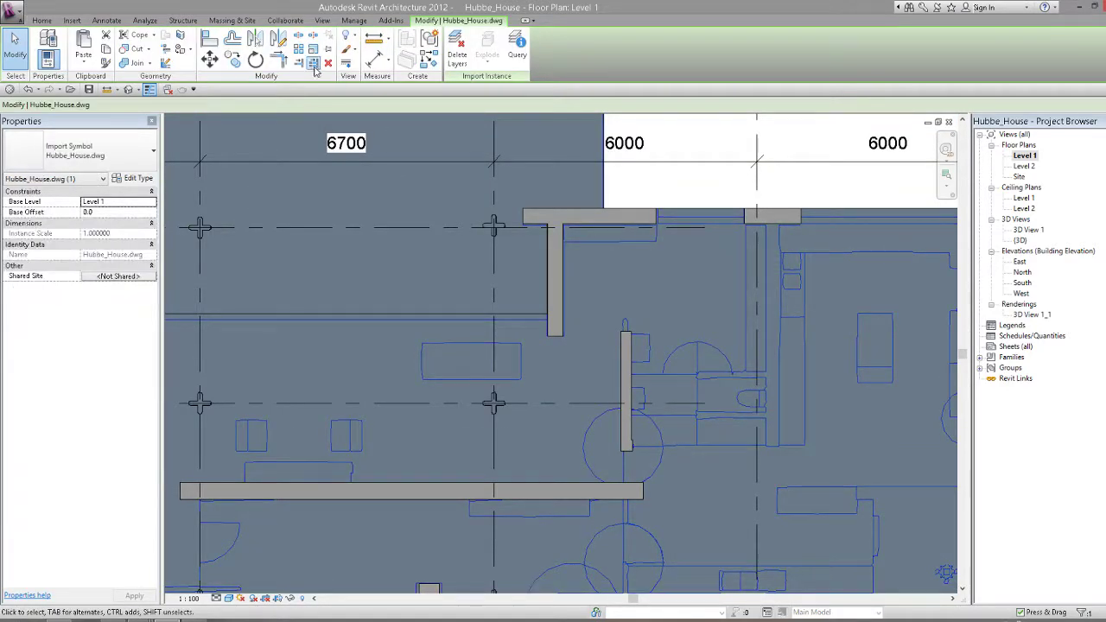
scroll(596, 313, down, 1)
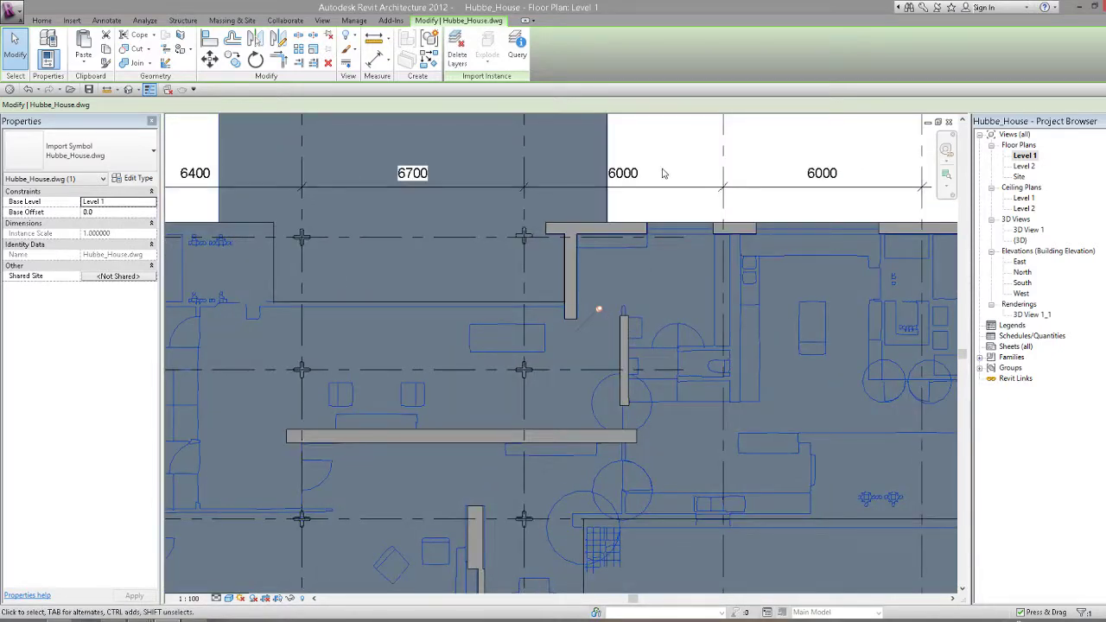
click(15, 56)
scroll(671, 267, down, 2)
scroll(605, 285, up, 3)
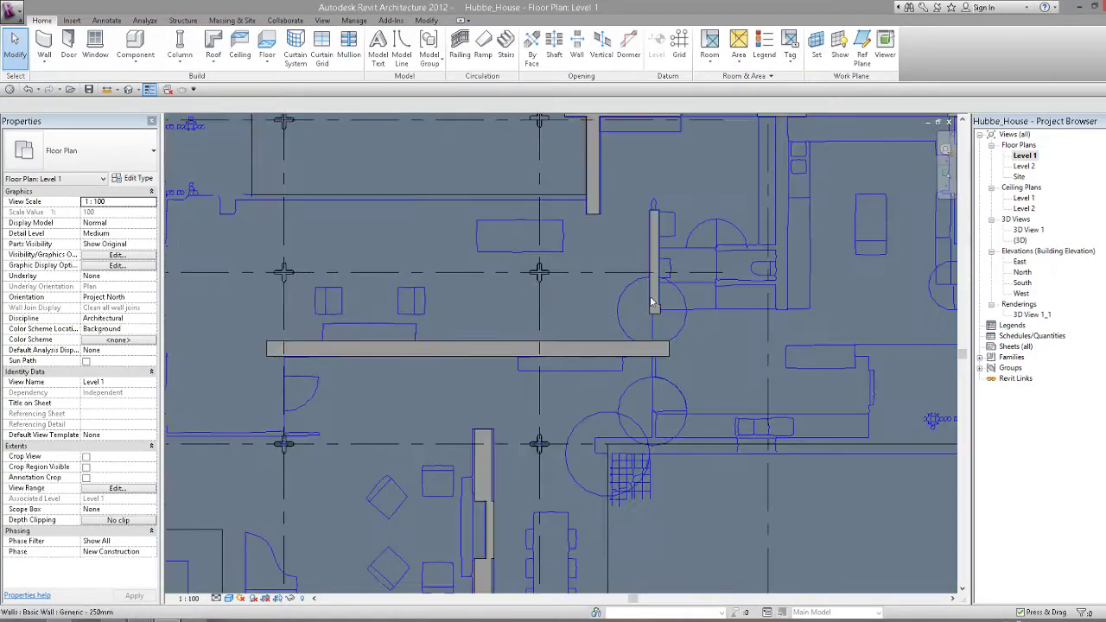
scroll(434, 388, down, 2)
scroll(518, 345, down, 1)
scroll(596, 285, down, 2)
scroll(768, 279, up, 3)
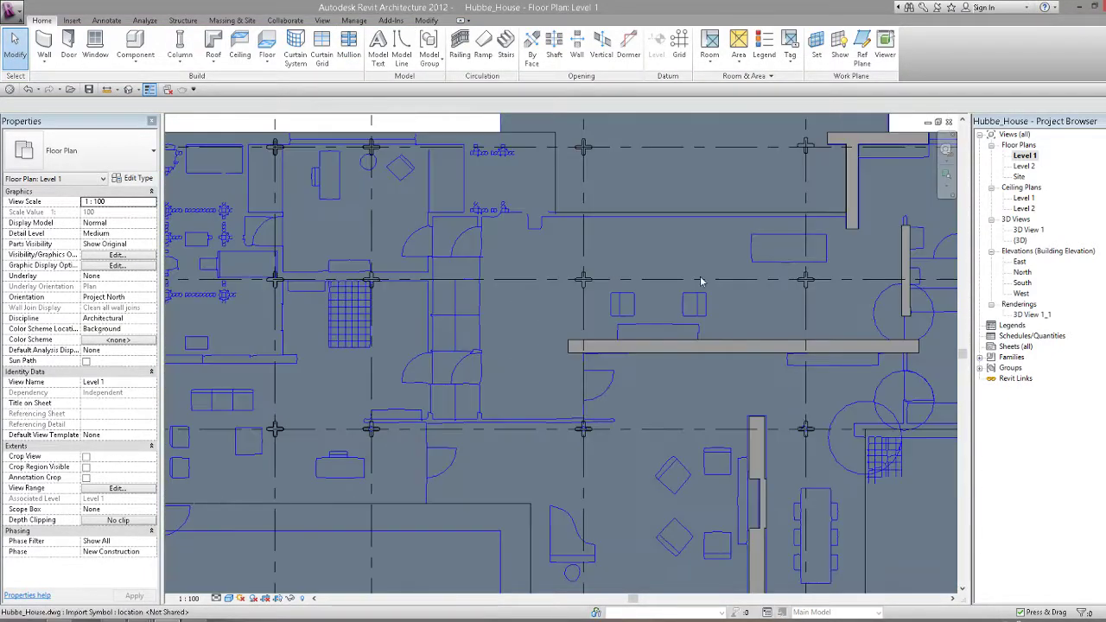
scroll(791, 320, up, 1)
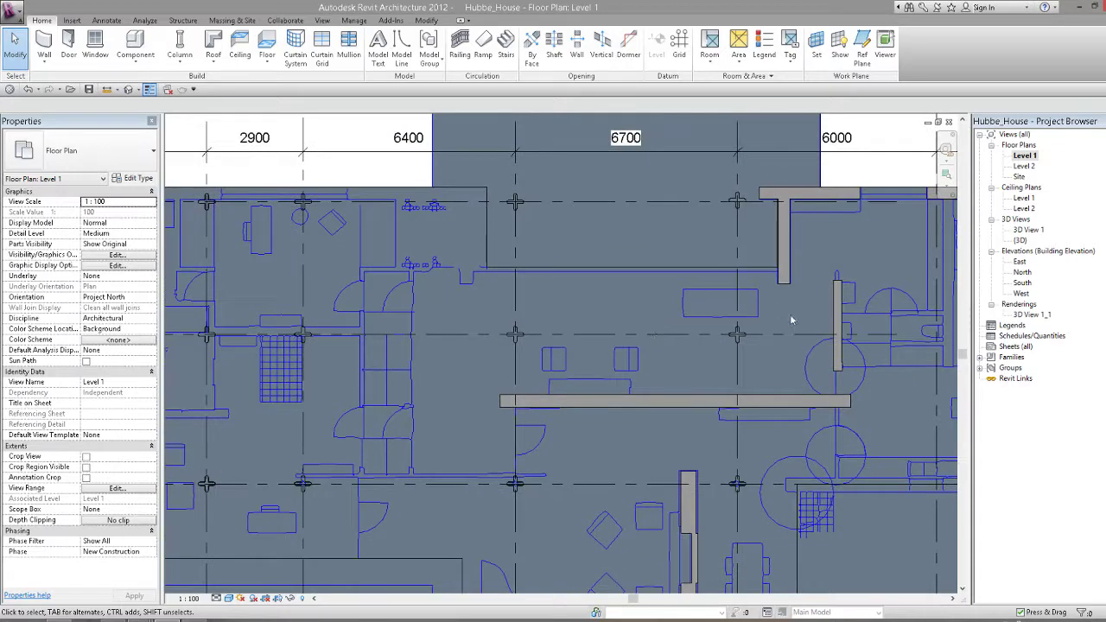
Change the 250 mm wall beside the bathroom to Generic - 200mm.
click(842, 331)
click(86, 151)
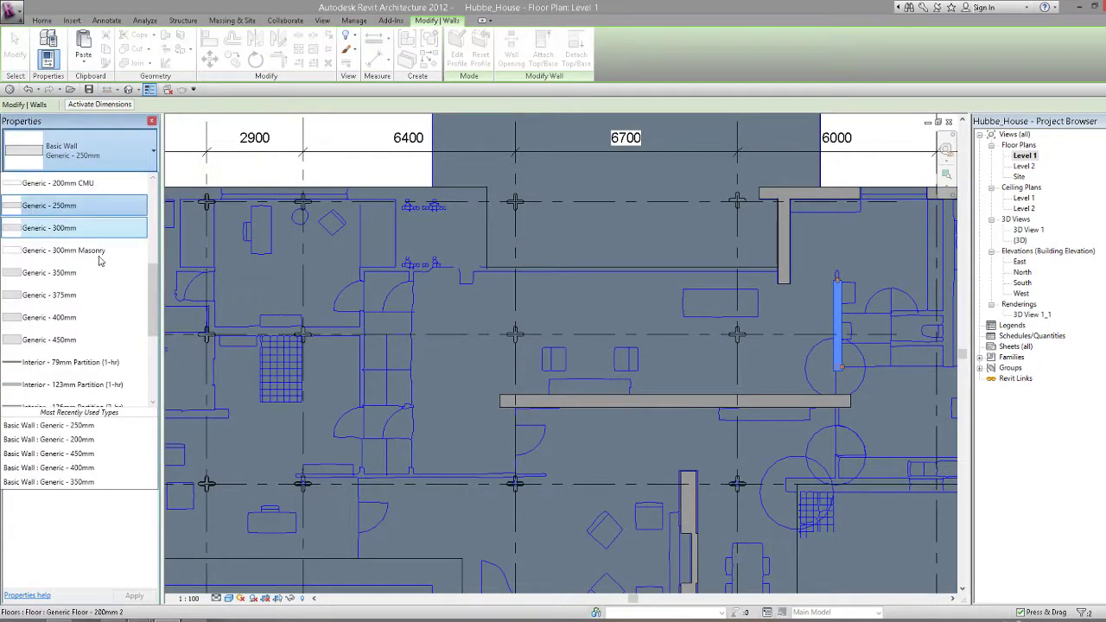
scroll(76, 285, up, 1)
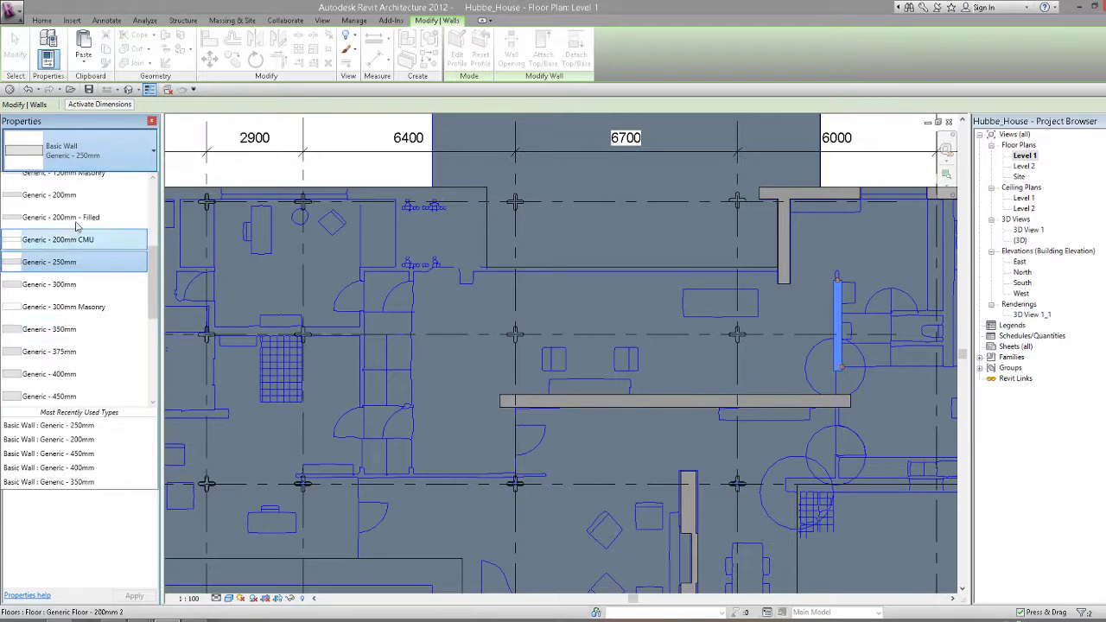
click(74, 194)
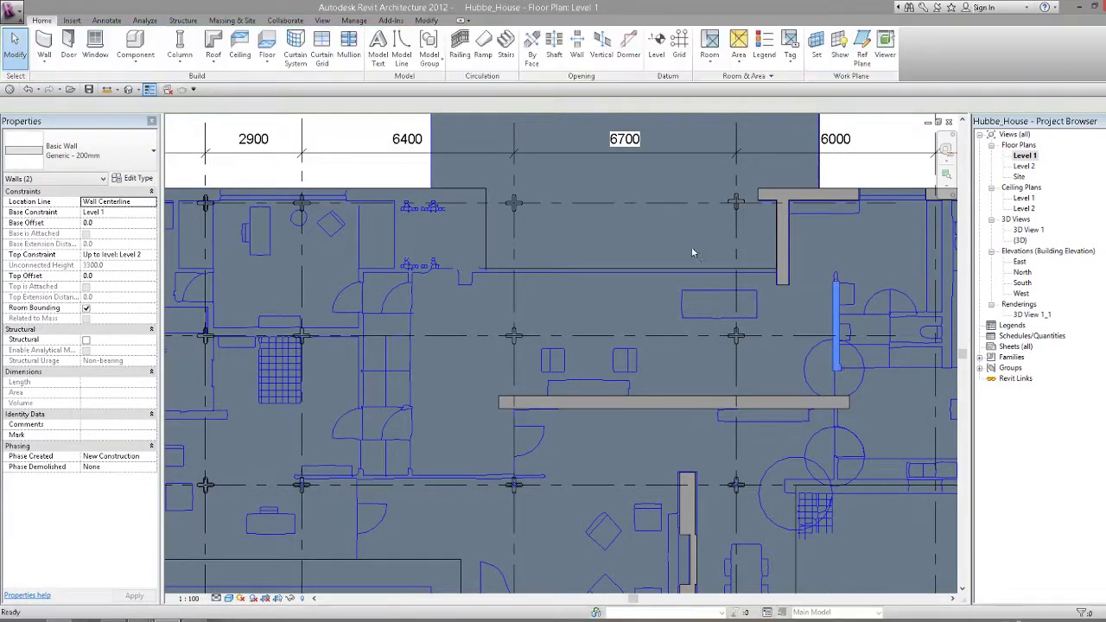
click(836, 319)
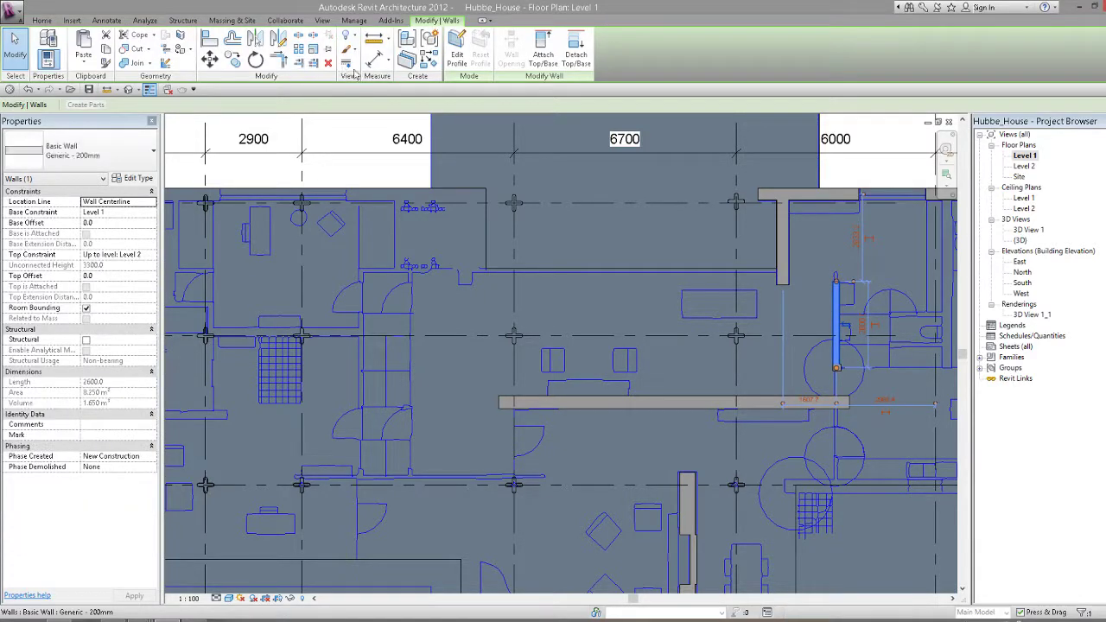
Use Create Similar to begin drawing more Generic - 200mm walls.
click(429, 59)
scroll(456, 291, up, 2)
scroll(455, 291, up, 2)
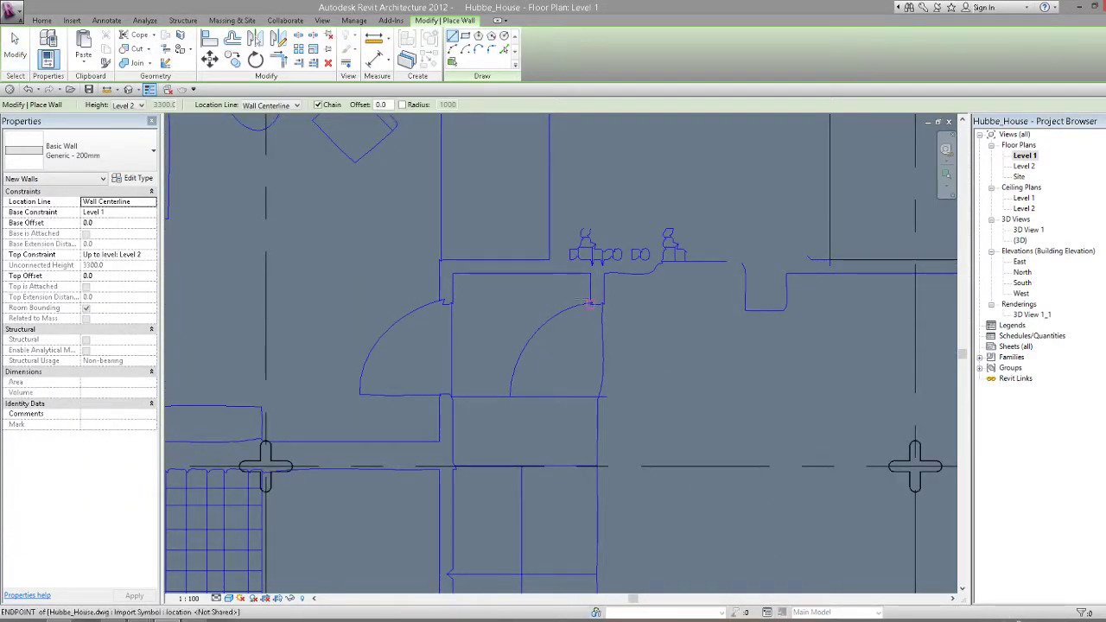
Trace a 200 mm wall along the top of the door room from the opening corner.
click(591, 302)
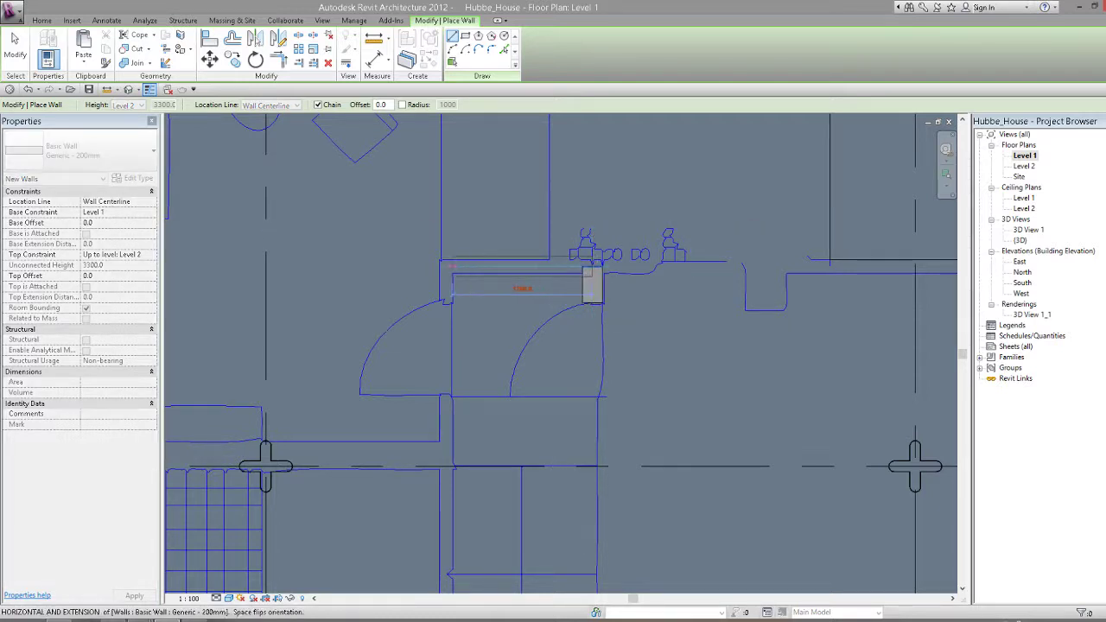
click(446, 278)
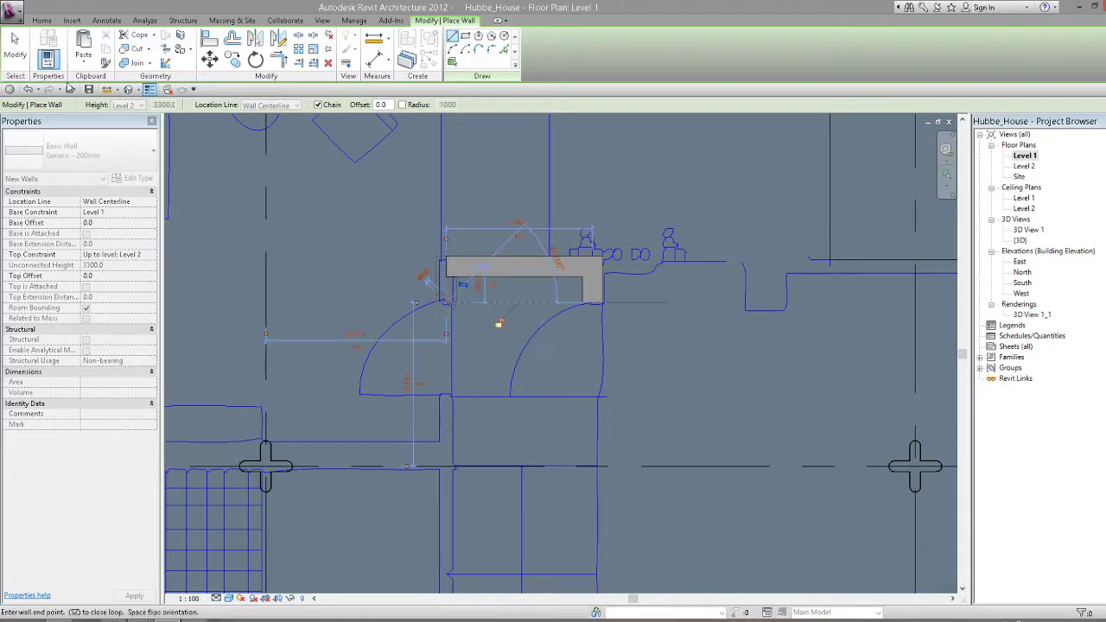
click(15, 47)
scroll(561, 336, down, 5)
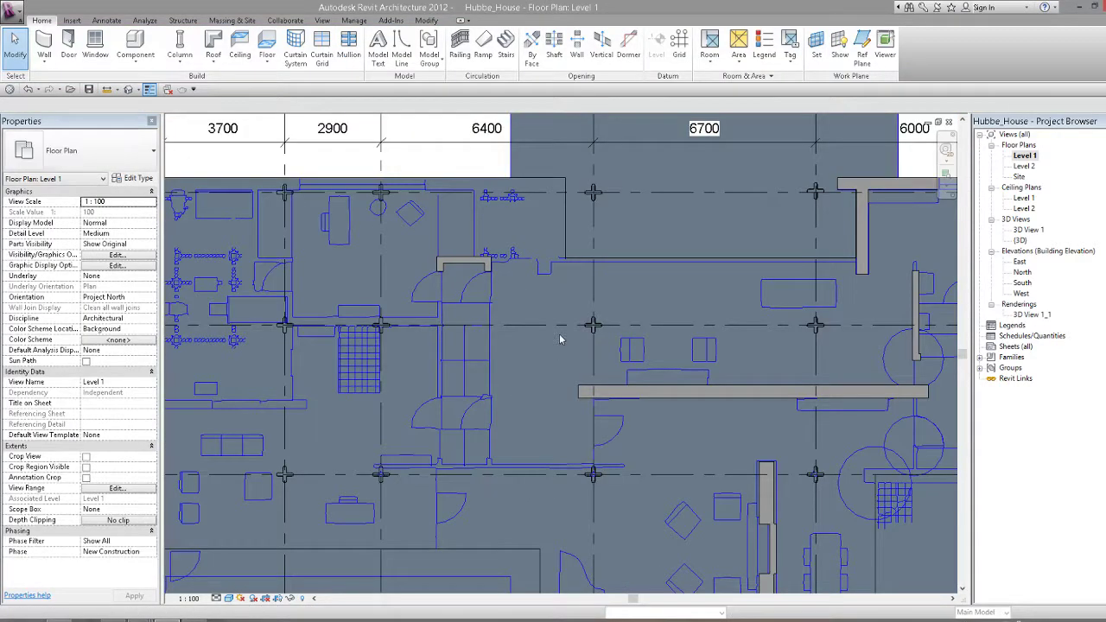
scroll(560, 337, down, 2)
scroll(587, 345, up, 1)
scroll(605, 355, up, 1)
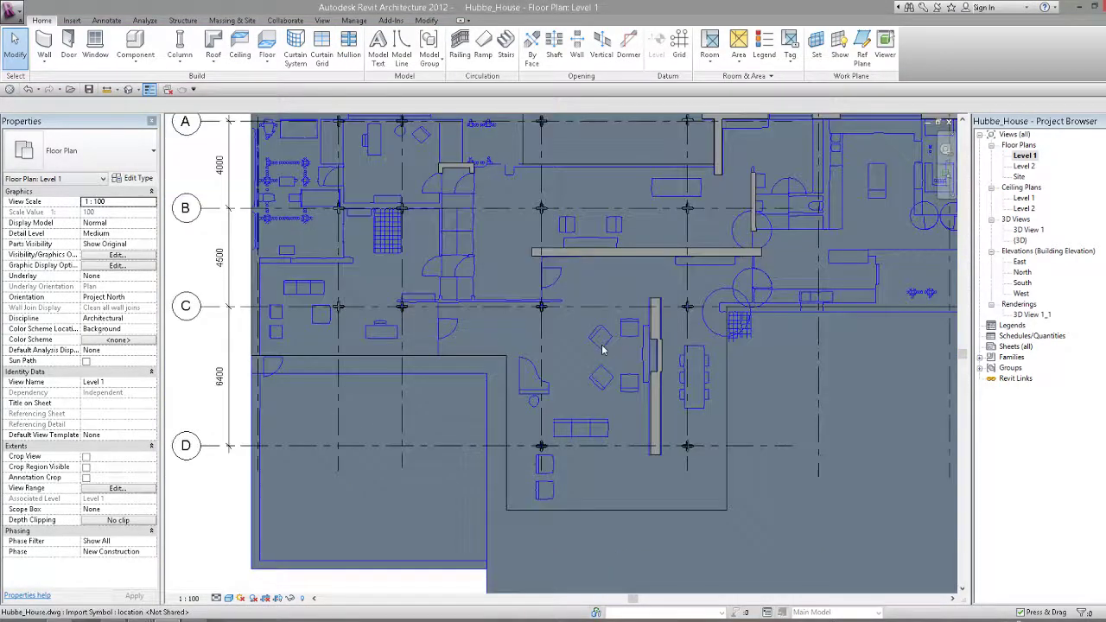
scroll(619, 359, down, 2)
middle_drag(618, 360, 544, 354)
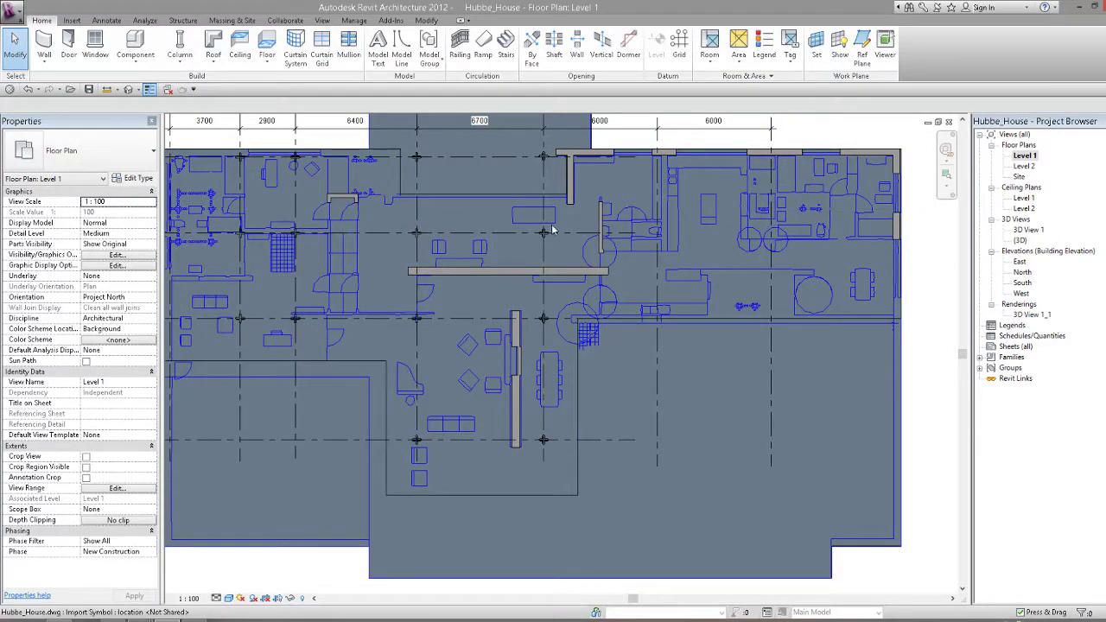
Start another similar 200 mm wall from the new wall, then cancel it.
click(344, 203)
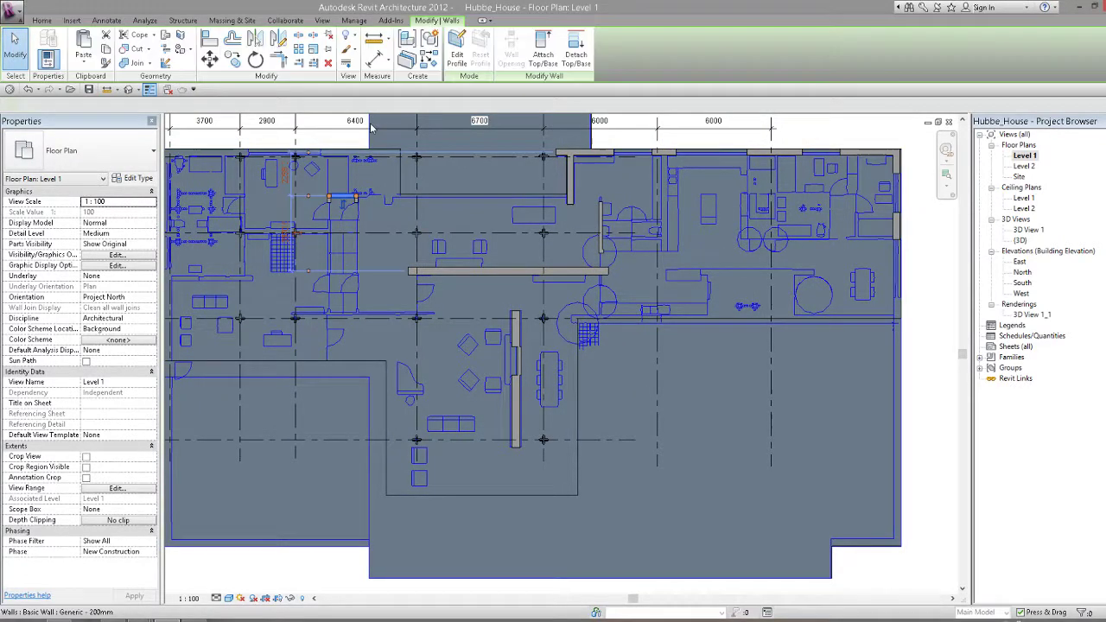
click(429, 59)
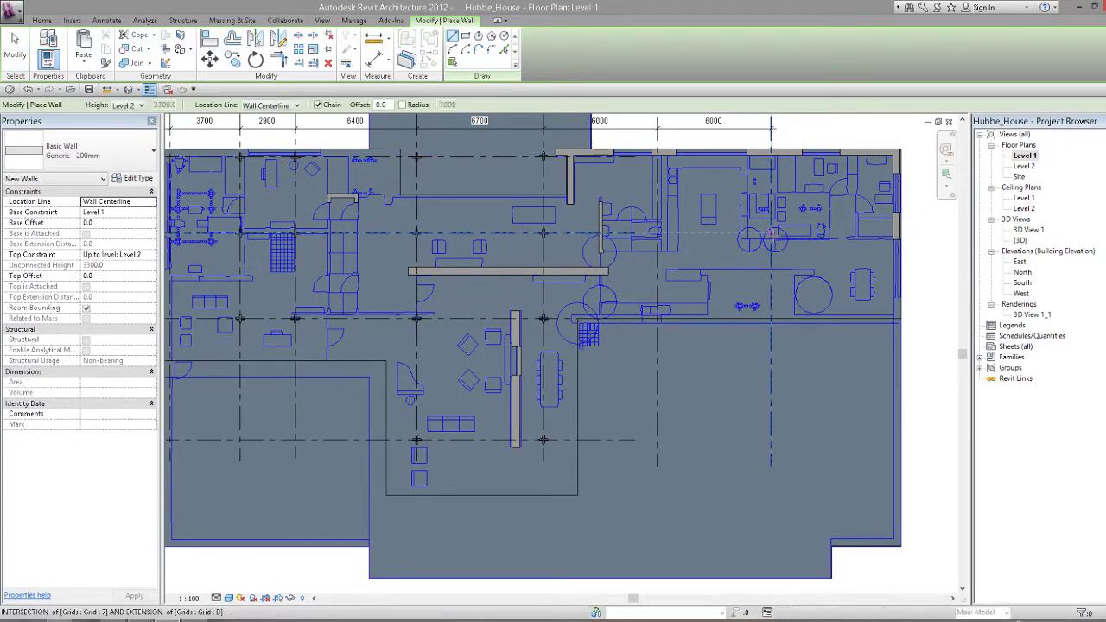
scroll(772, 240, up, 3)
click(771, 241)
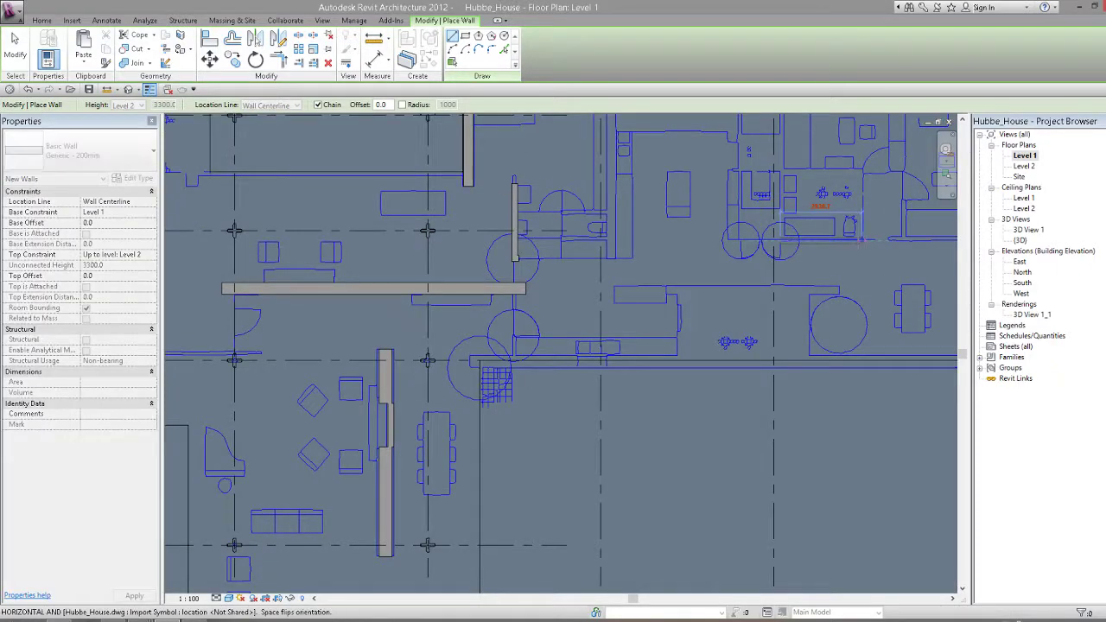
click(14, 54)
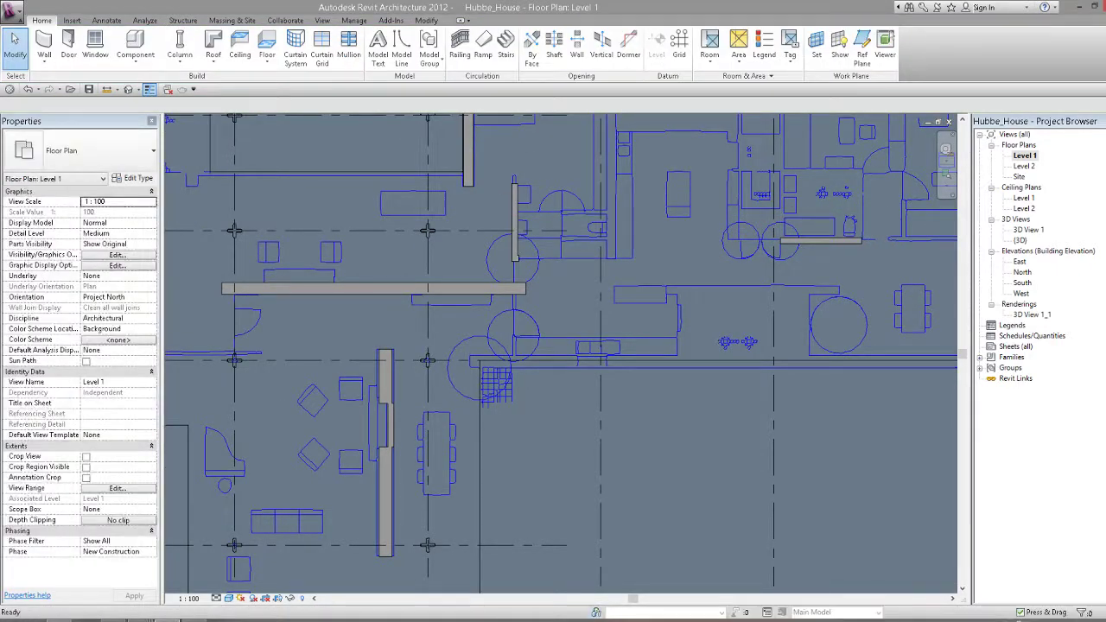